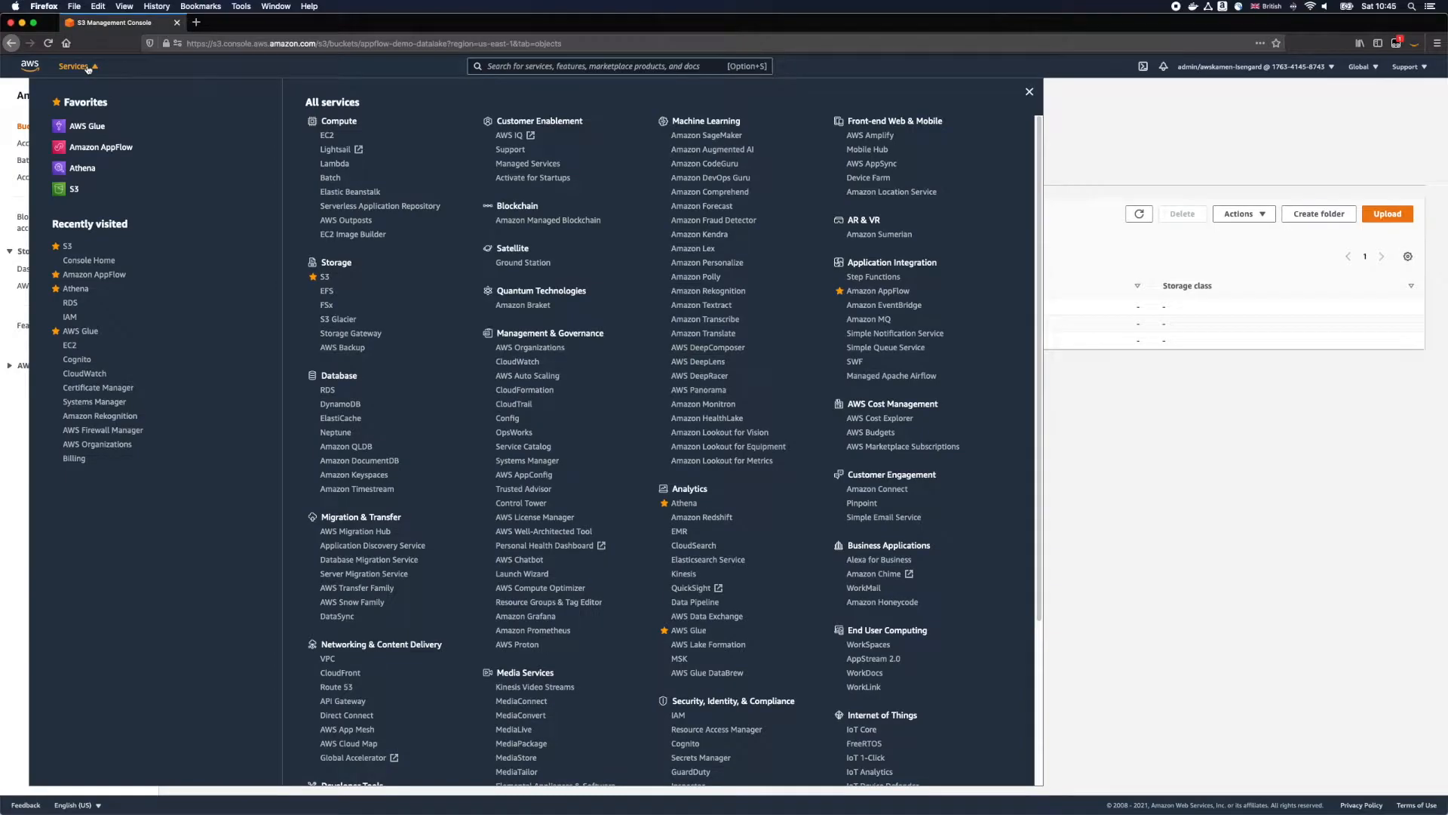
# Step: Open Amazon AppFlow and start creating a flow named marketo-s3, keeping the default encryption
pyautogui.click(863, 294)
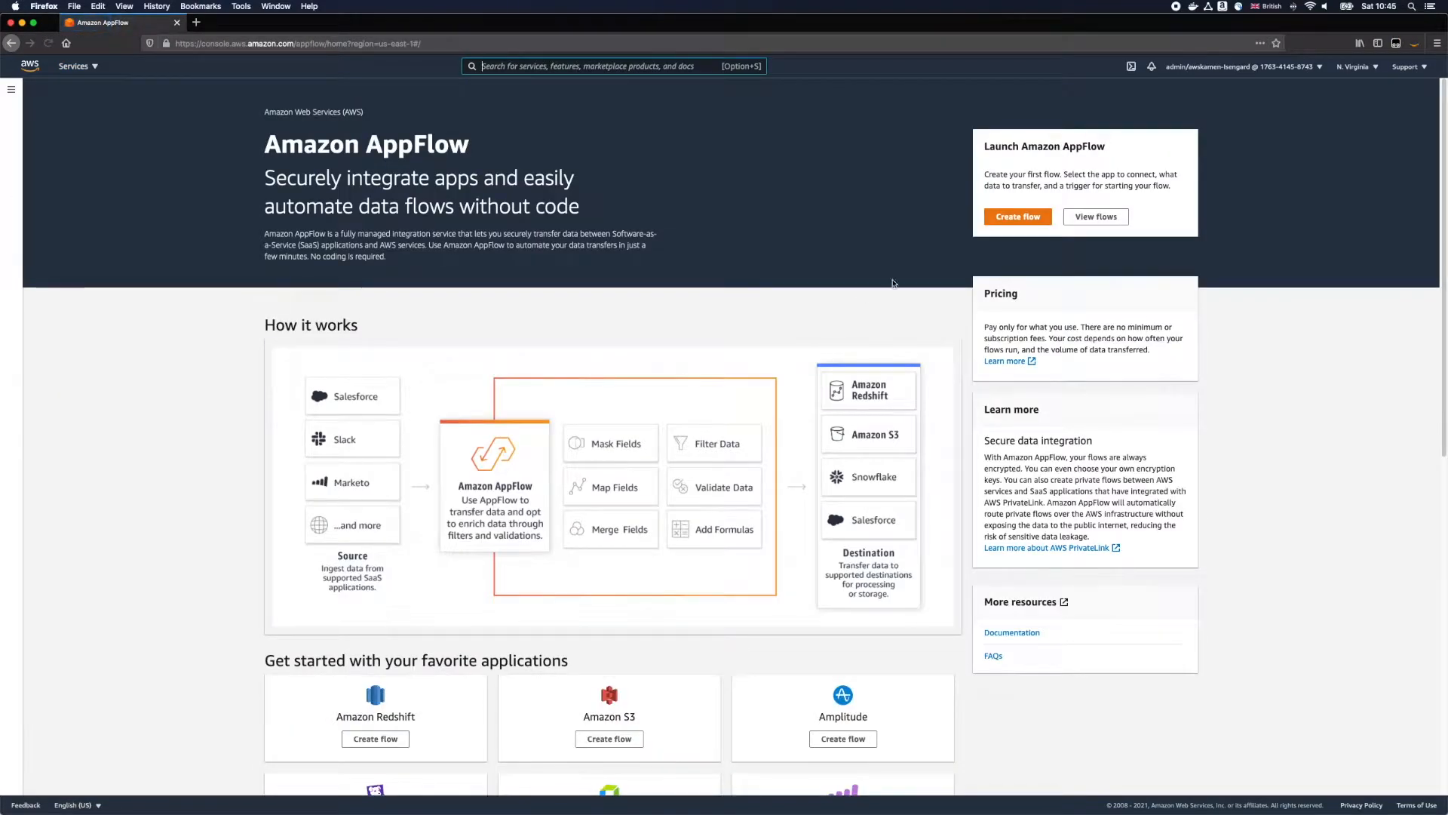
pyautogui.click(1002, 221)
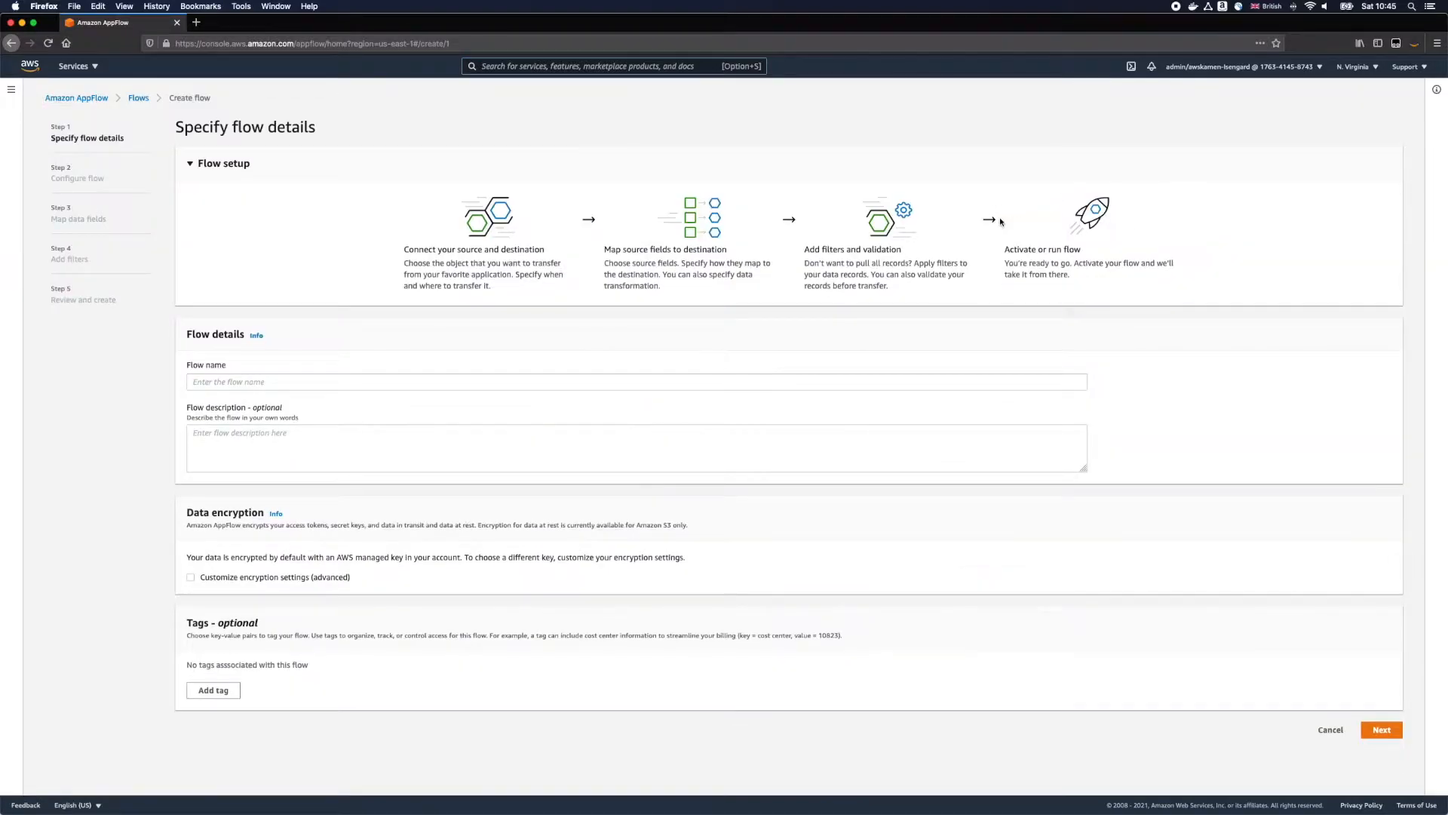
pyautogui.click(225, 380)
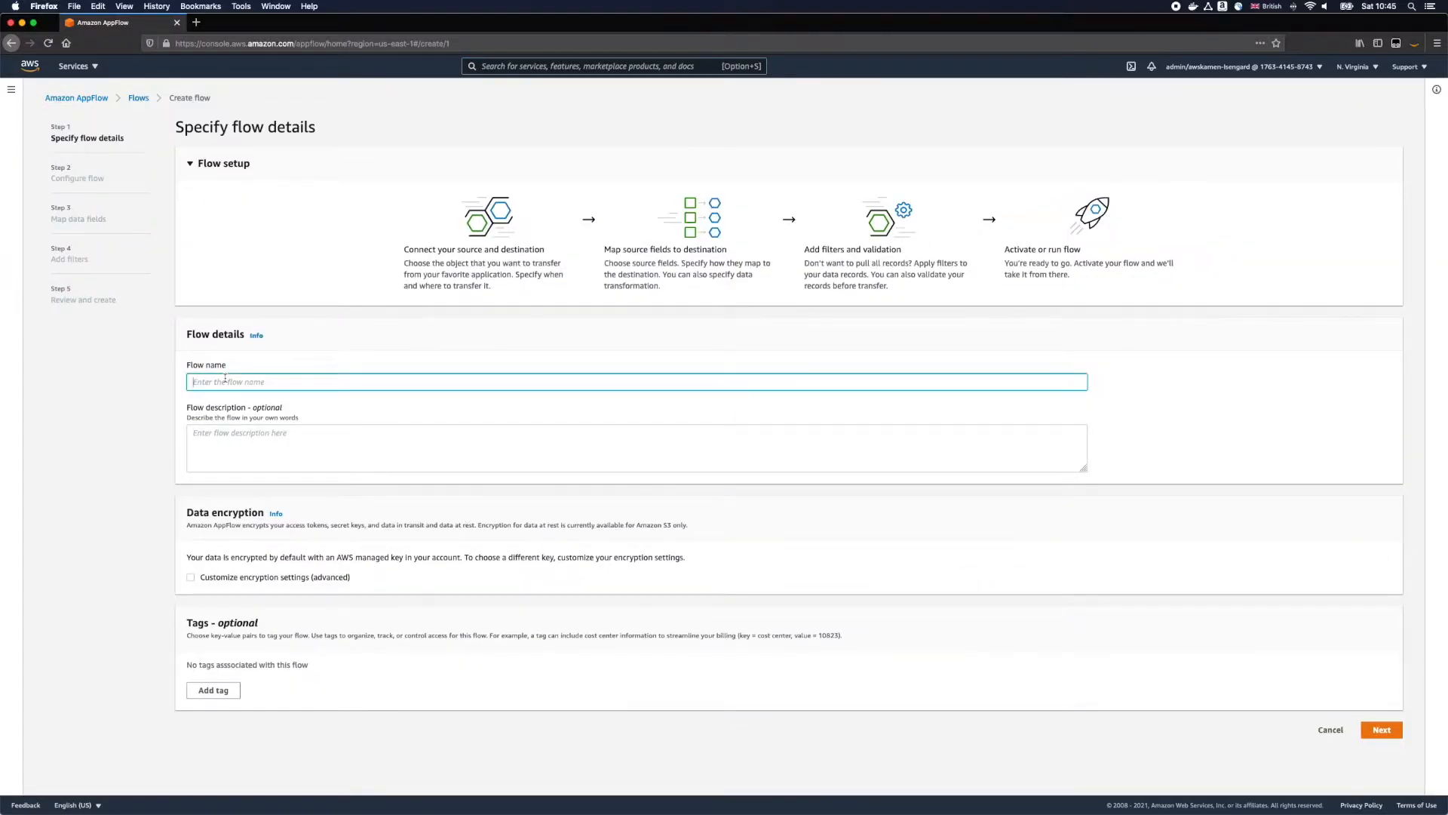
pyautogui.write('marketo-s3')
pyautogui.click(1381, 730)
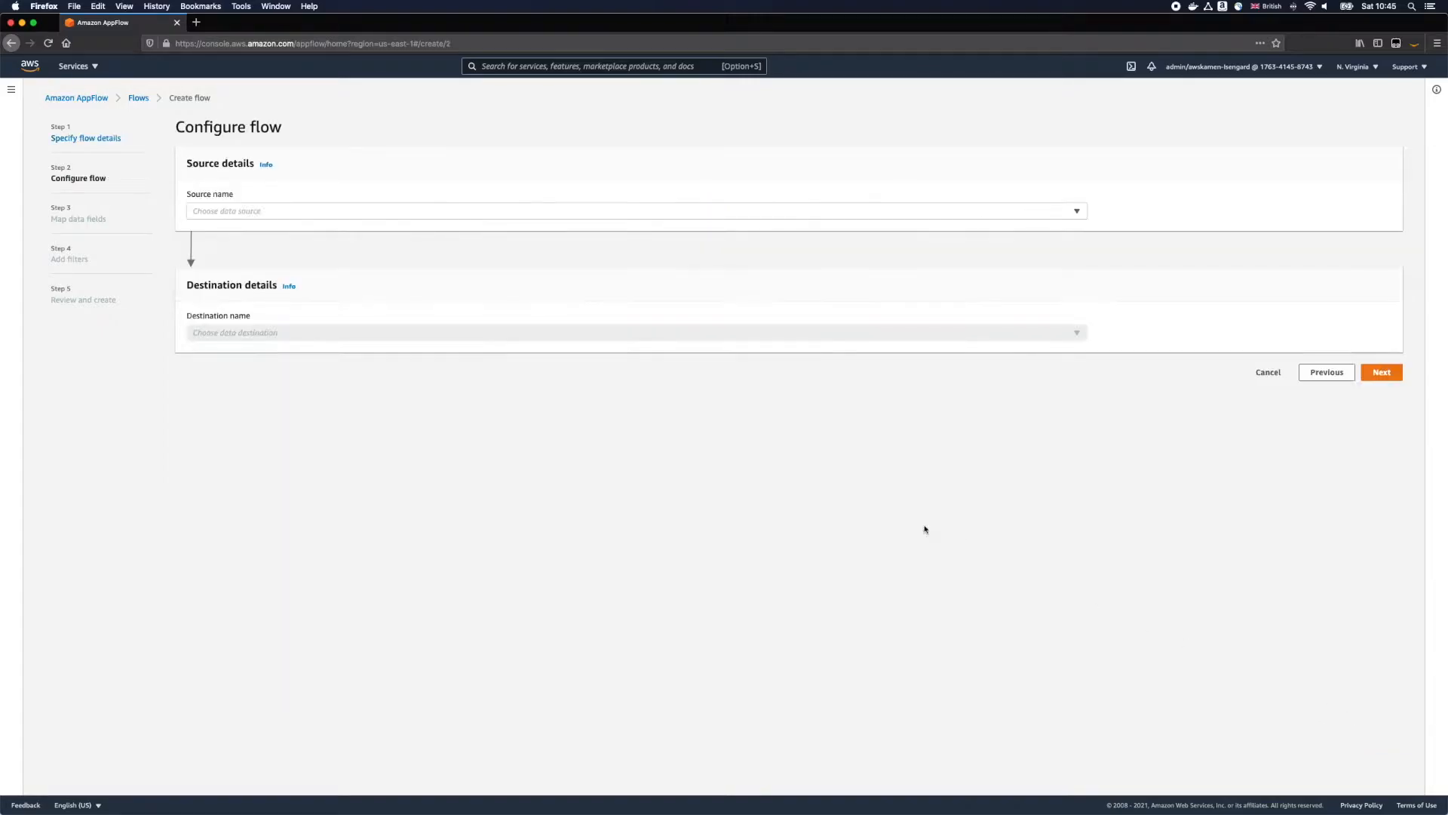
# Step: Choose Marketo as the flow's source and create a connection named marketo with the client ID, client secret and account/Munchkin ID
pyautogui.click(338, 212)
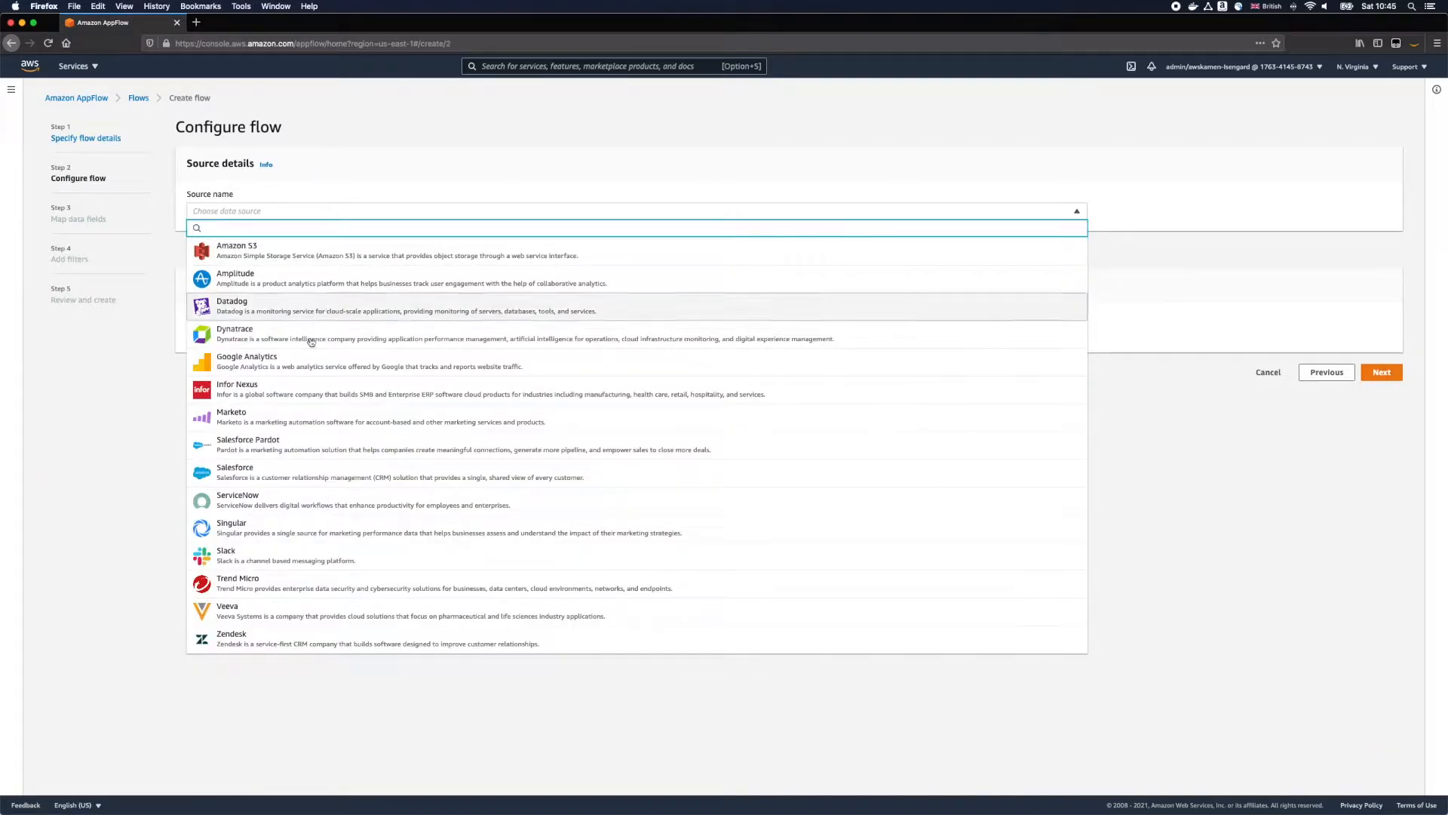
pyautogui.click(282, 415)
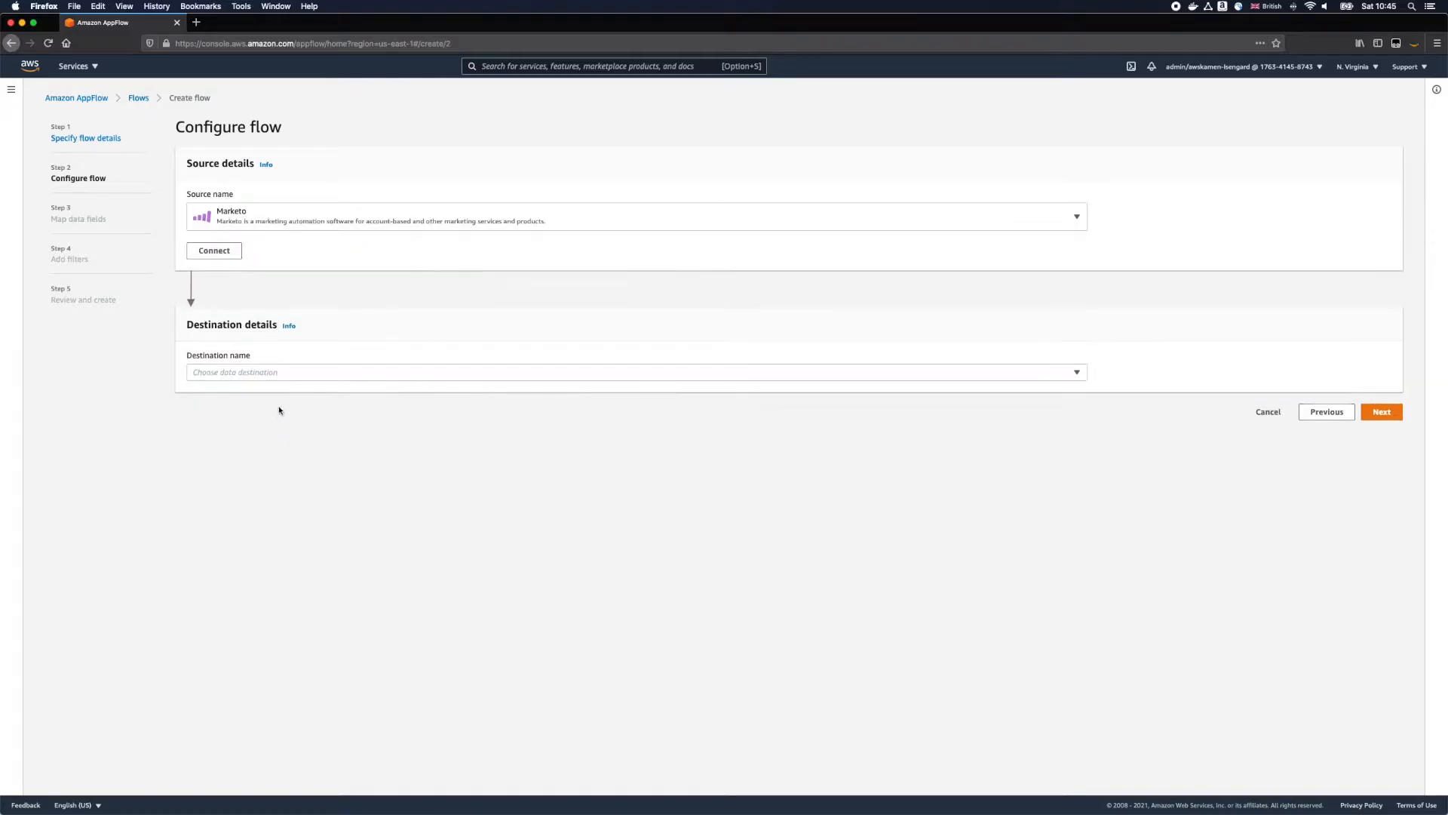
pyautogui.click(223, 252)
pyautogui.click(558, 363)
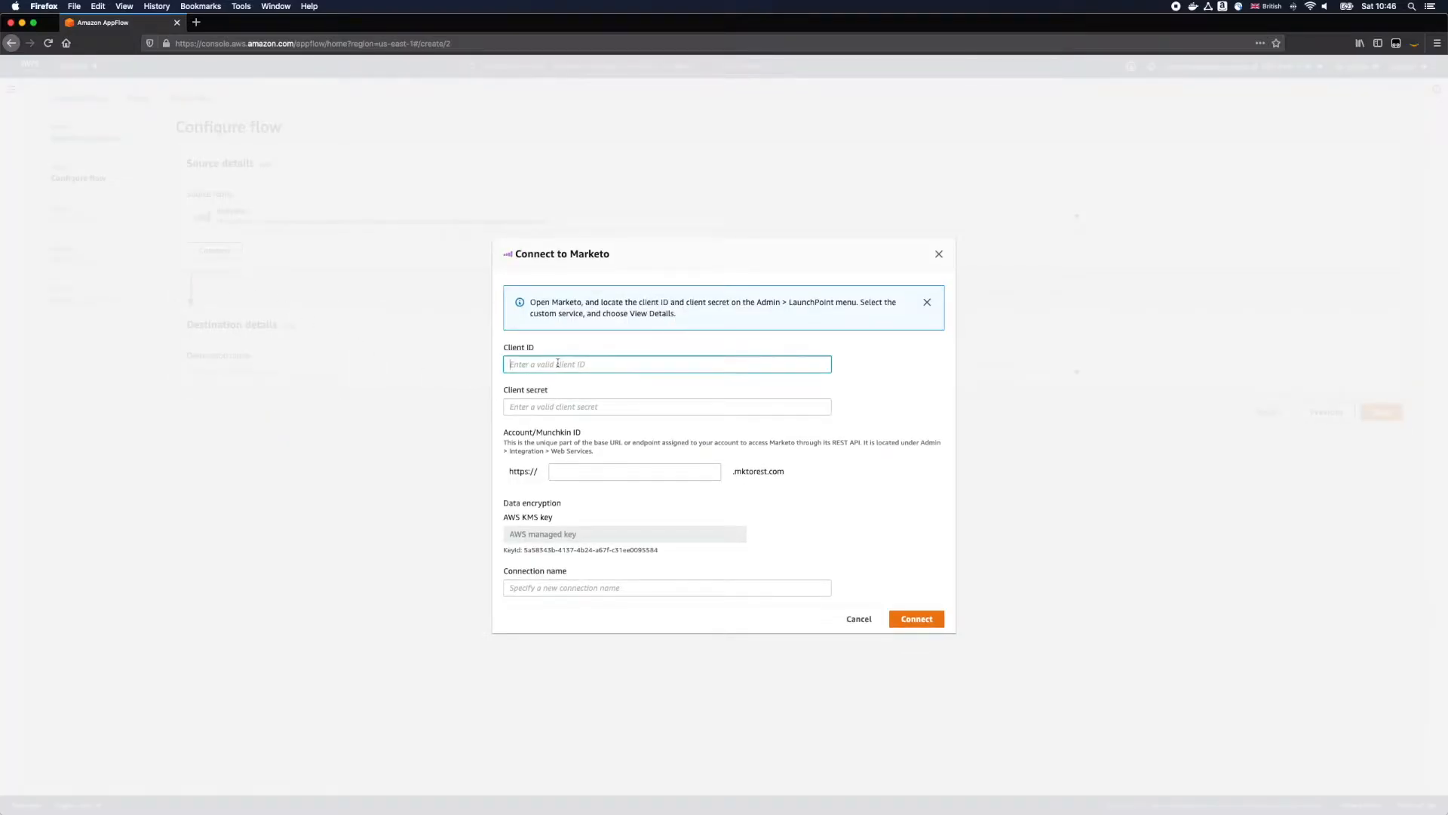
pyautogui.press('super+v')
pyautogui.click(534, 408)
pyautogui.write('*************')
pyautogui.click(569, 472)
pyautogui.write('****')
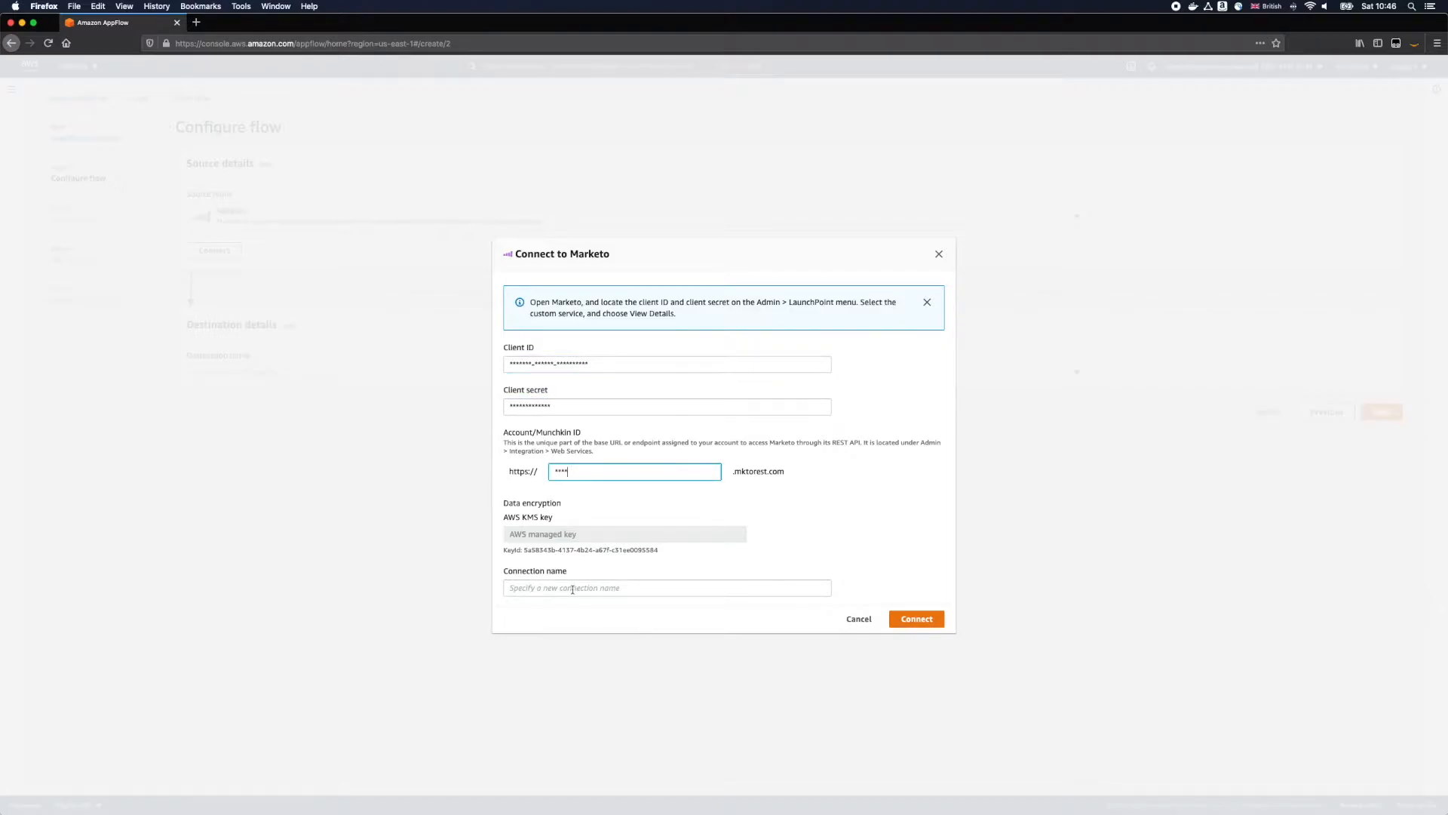
pyautogui.click(572, 589)
pyautogui.write('marketo')
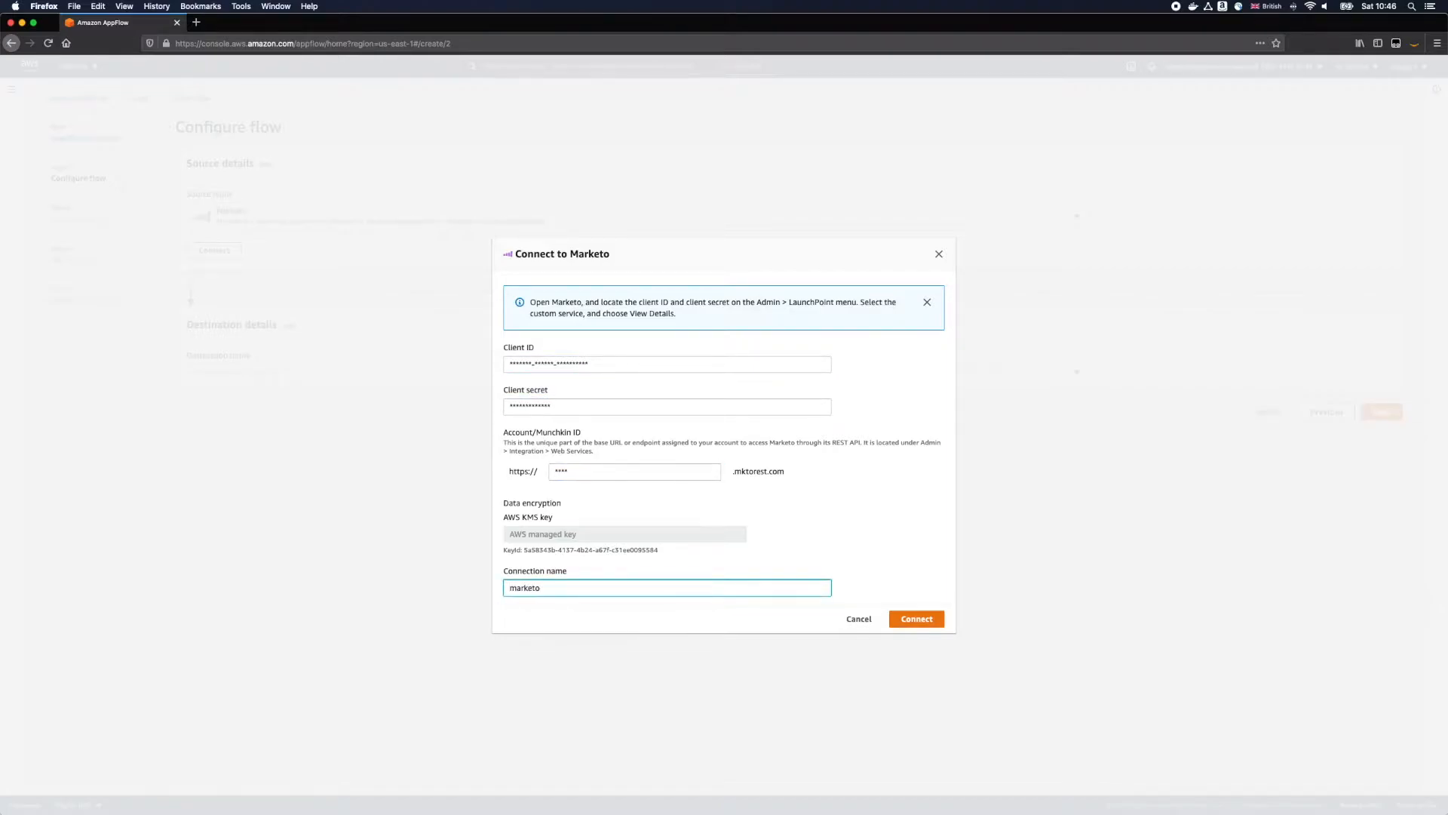
pyautogui.click(900, 619)
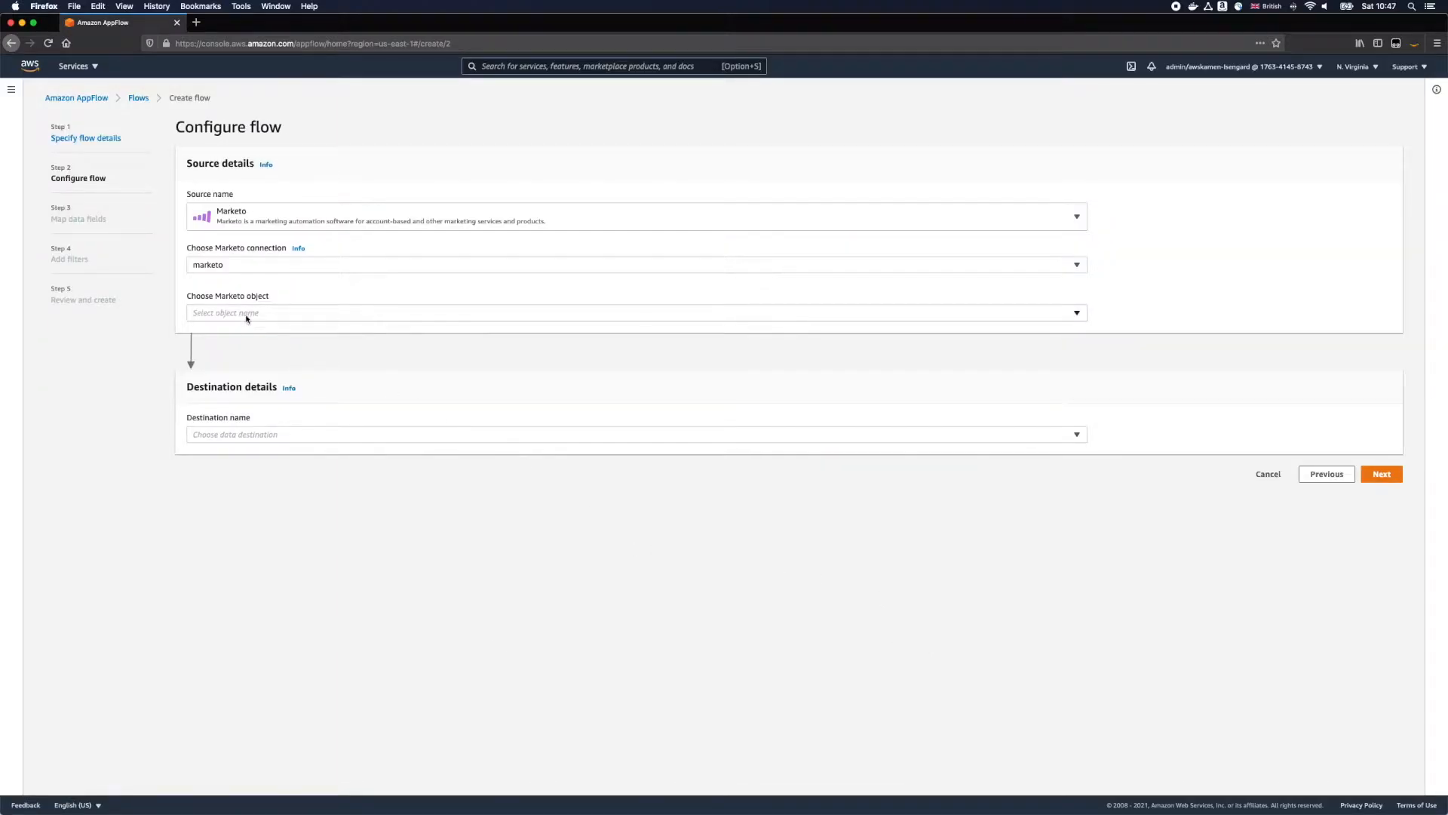
# Step: Select the Leads (Bulk Extract) object and set the destination to the Amazon S3 bucket appflow-demo-datalake, without a prefix and run on demand
pyautogui.click(246, 315)
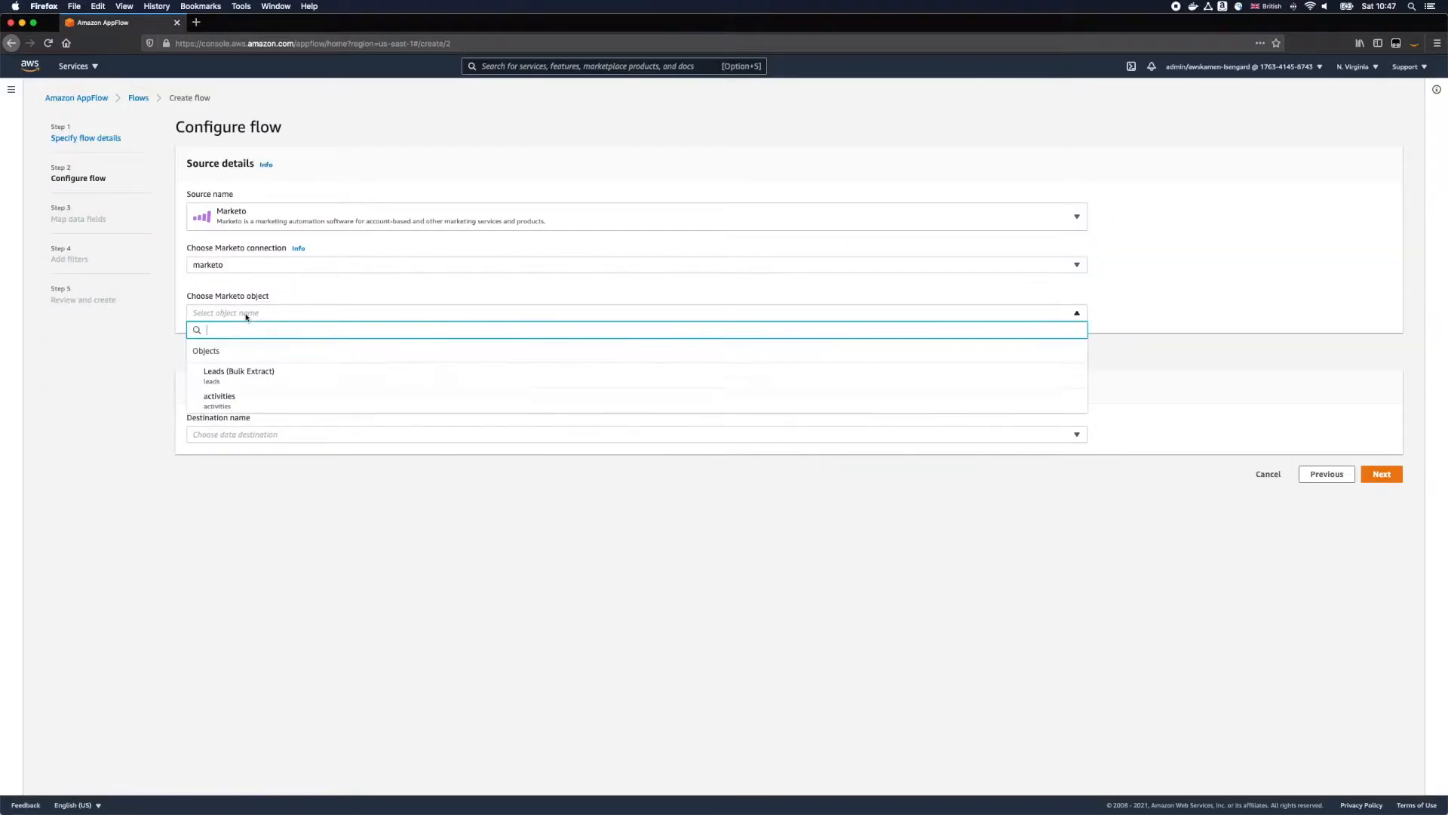
pyautogui.click(246, 377)
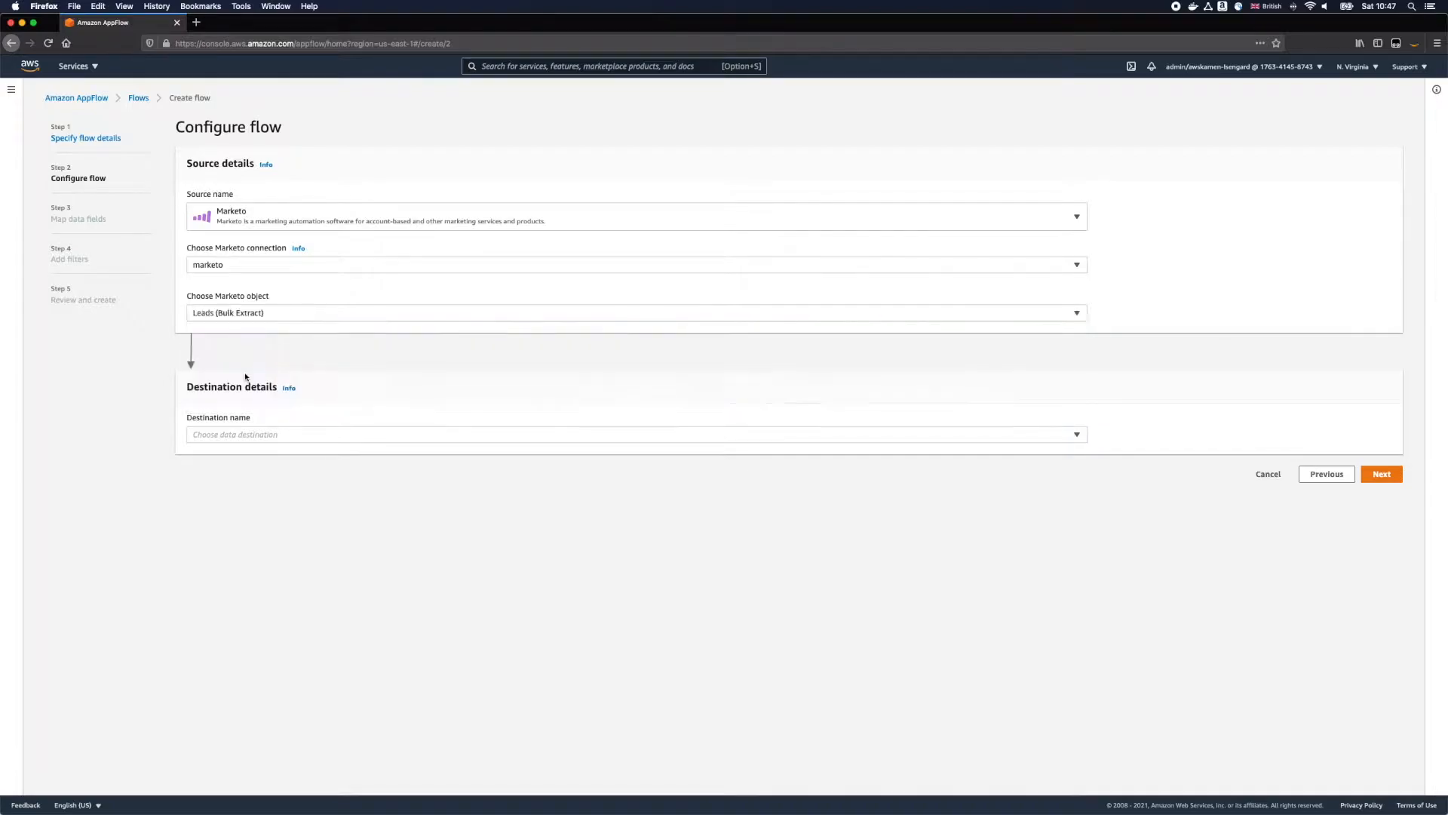
pyautogui.click(326, 436)
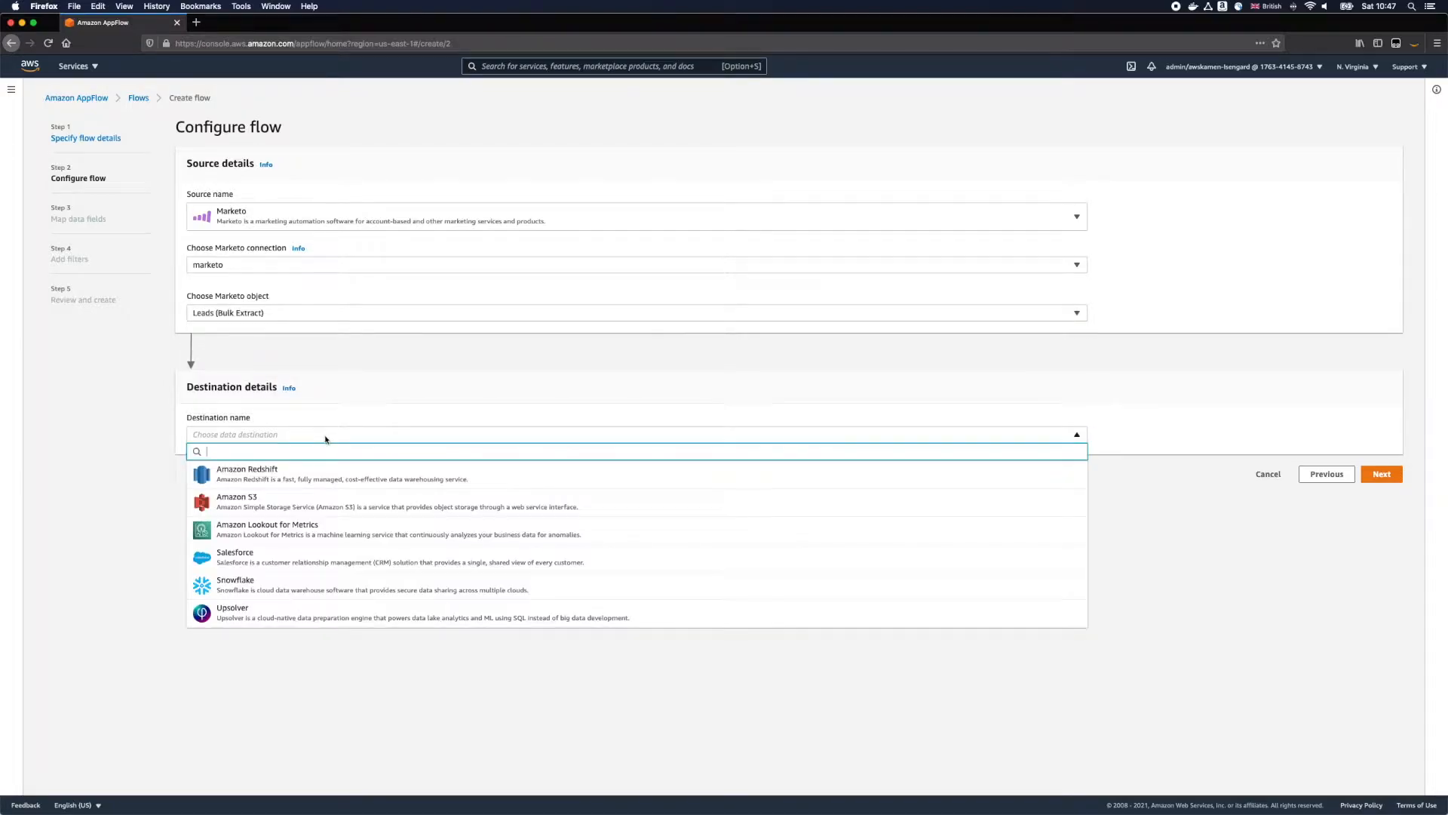
pyautogui.click(317, 506)
pyautogui.click(327, 496)
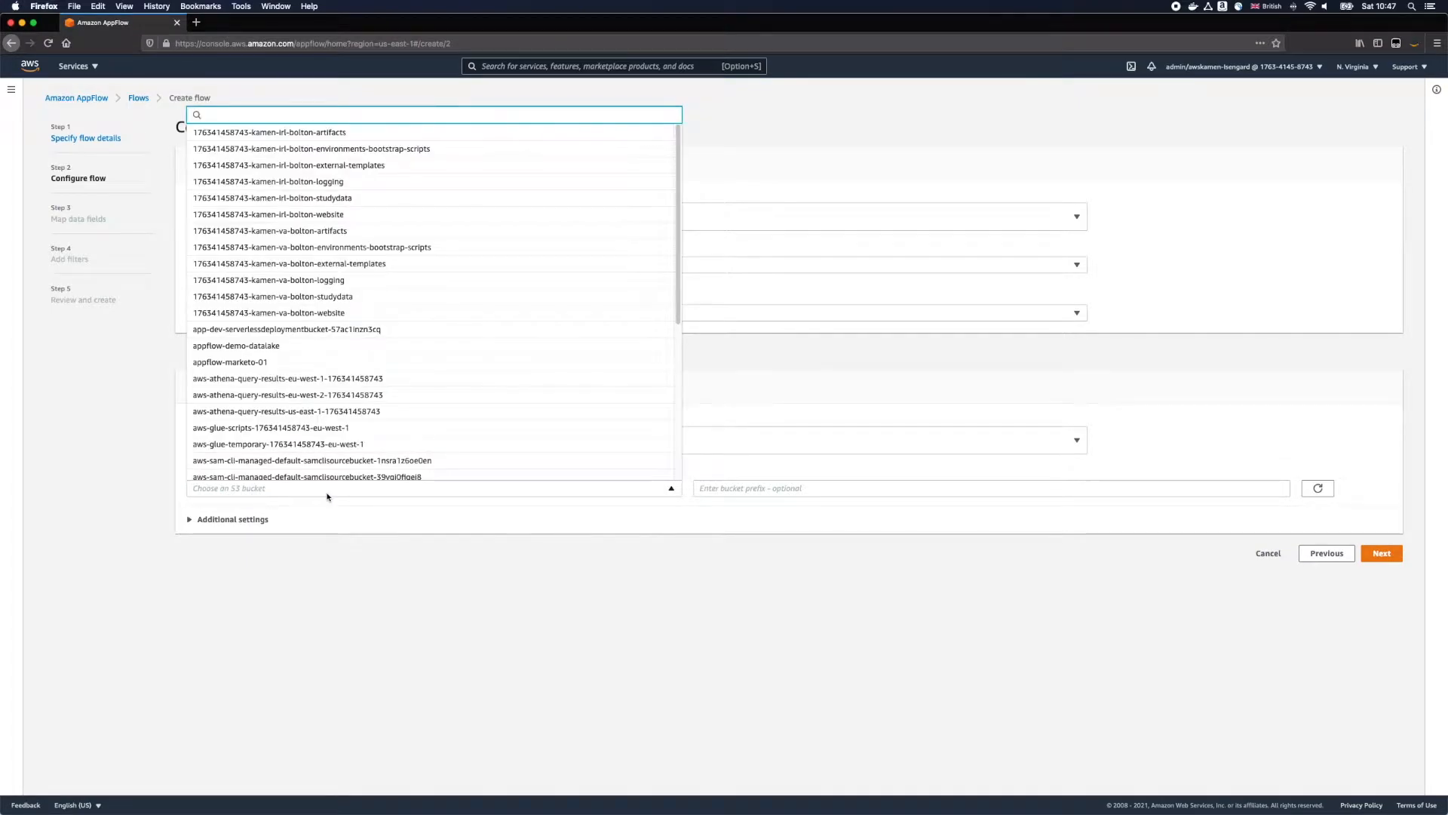
pyautogui.click(315, 345)
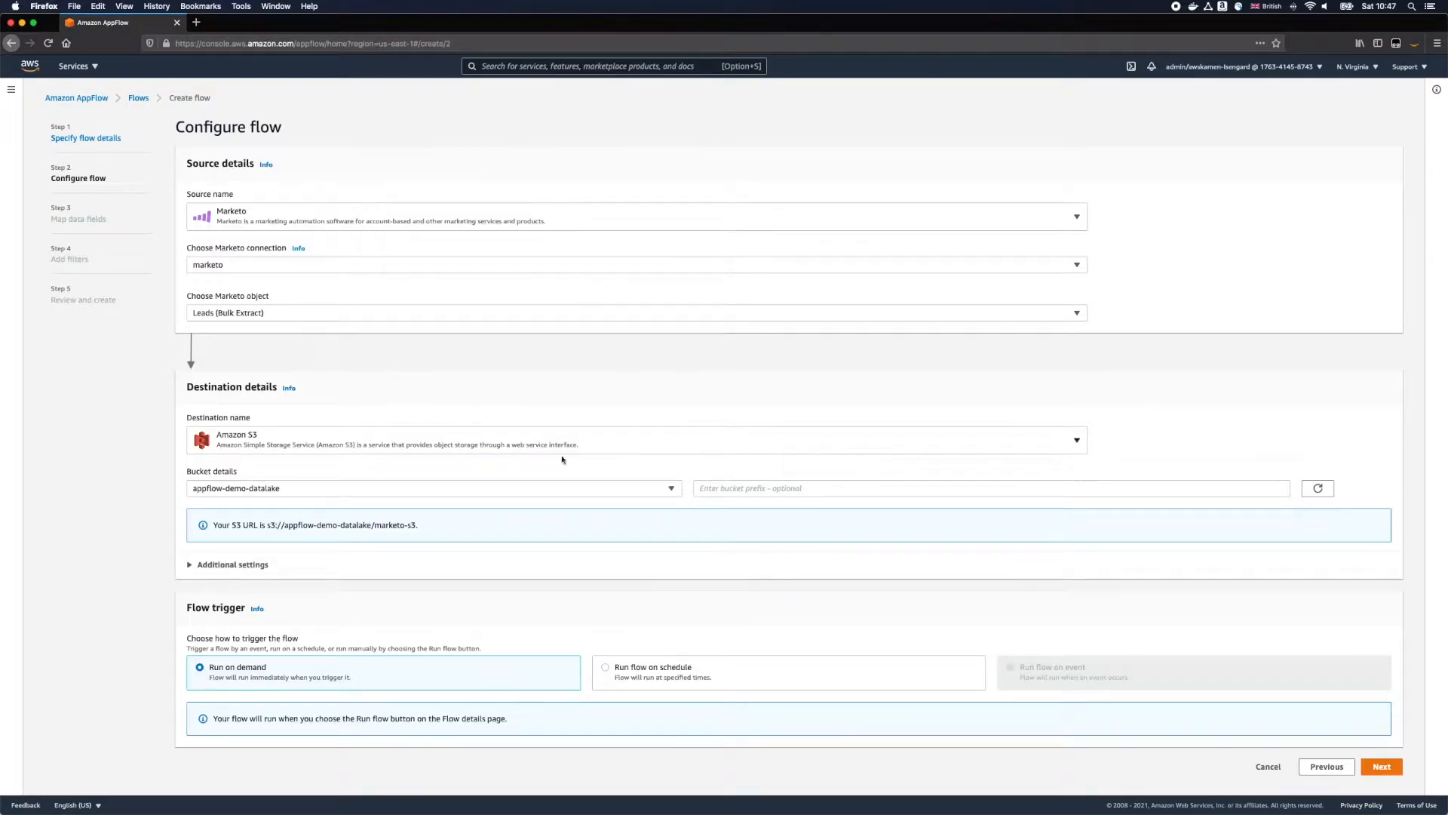
pyautogui.click(771, 492)
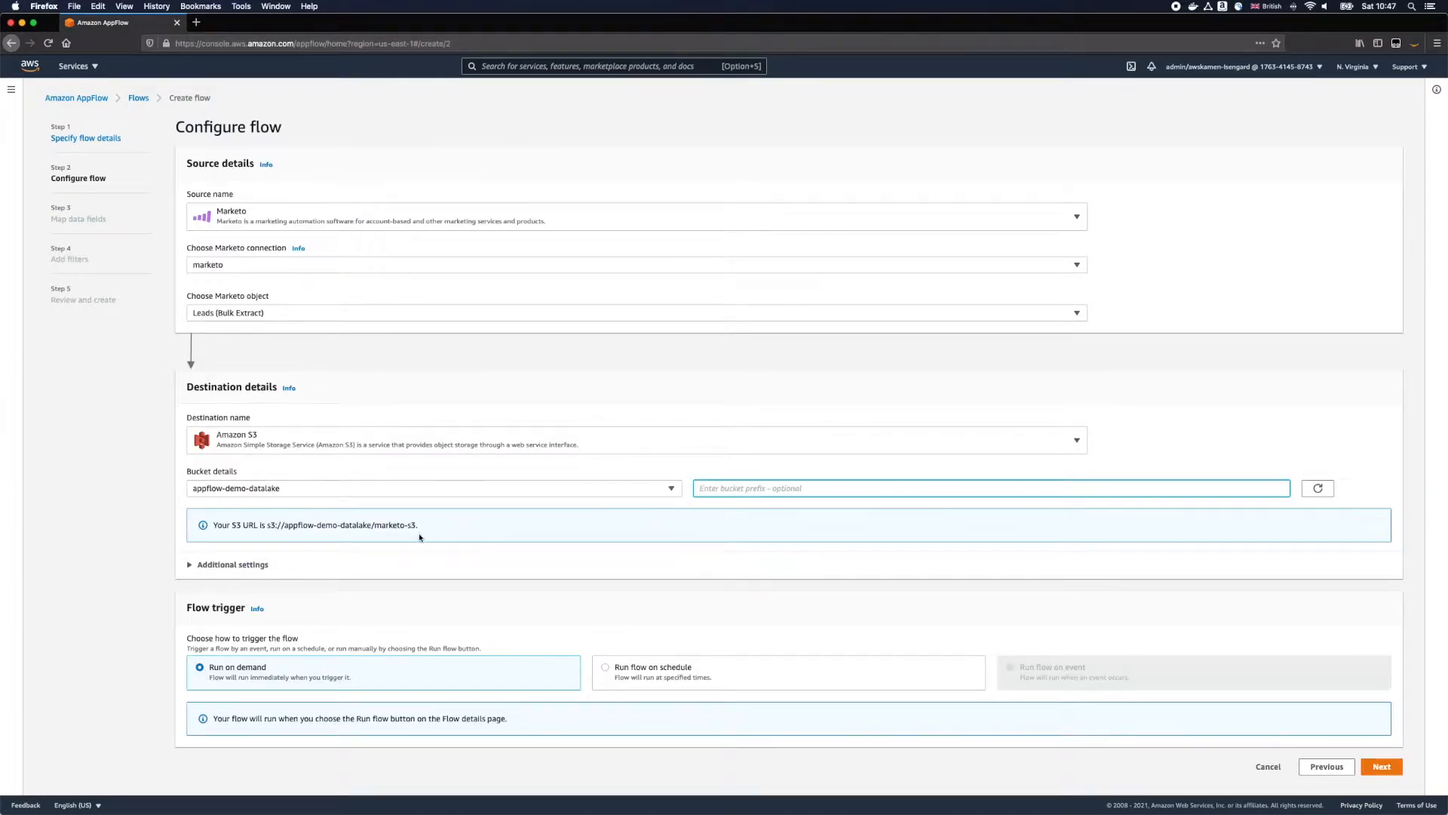
pyautogui.click(1386, 773)
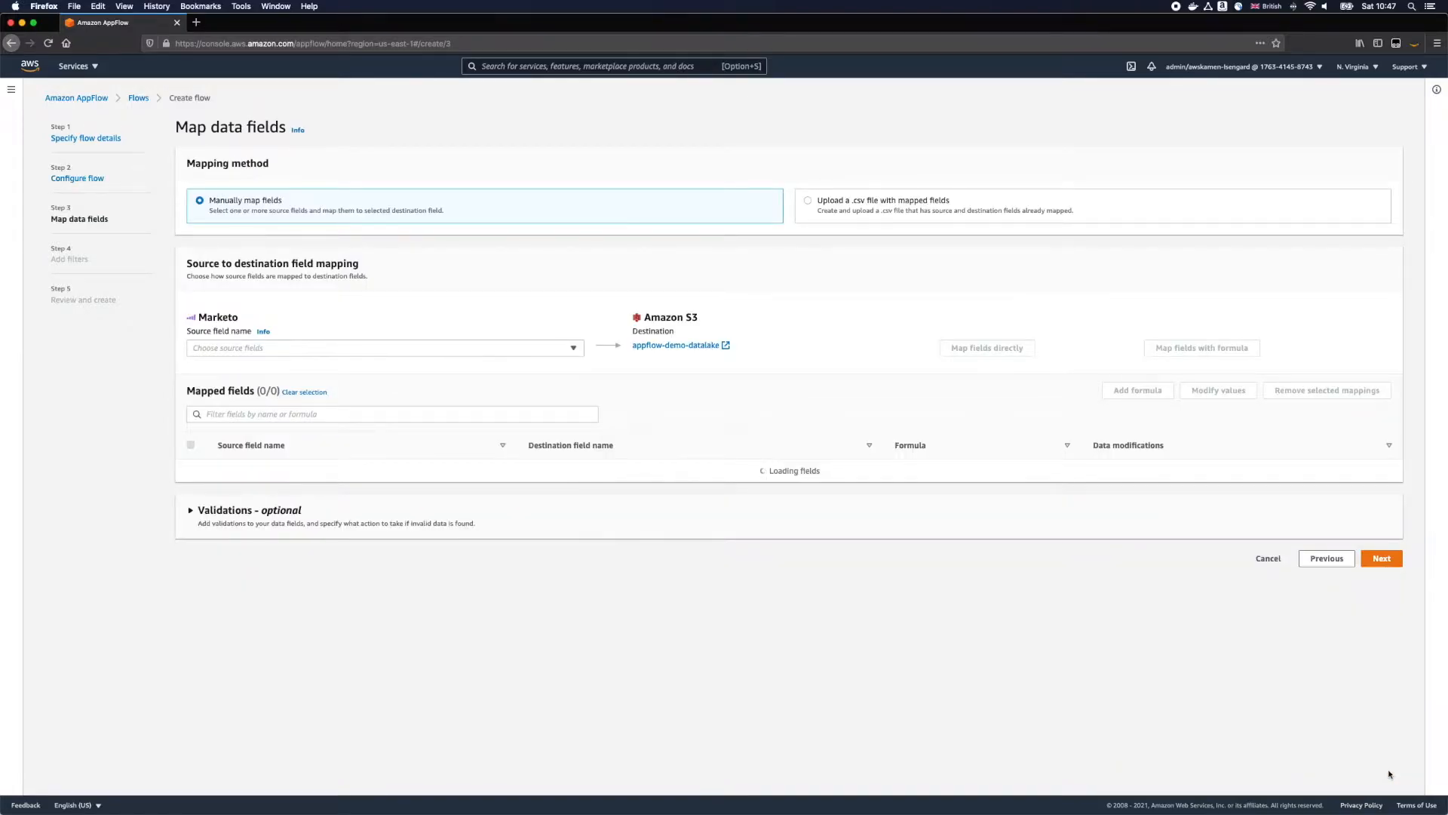
# Step: Map the Marketo lead fields, from Last Name and Company Name through Role and Lead Age, directly to the S3 destination
pyautogui.click(494, 348)
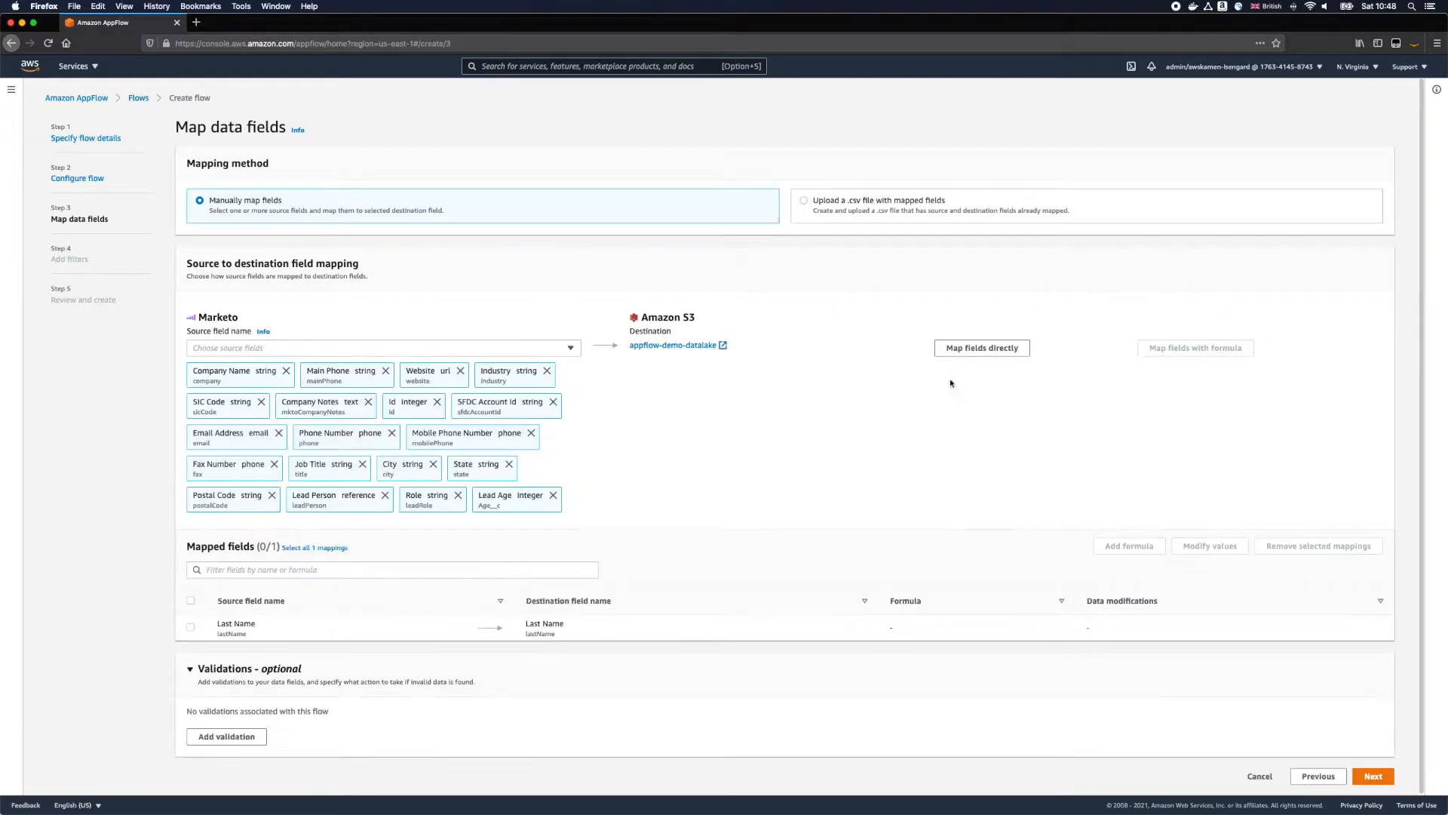
pyautogui.click(974, 346)
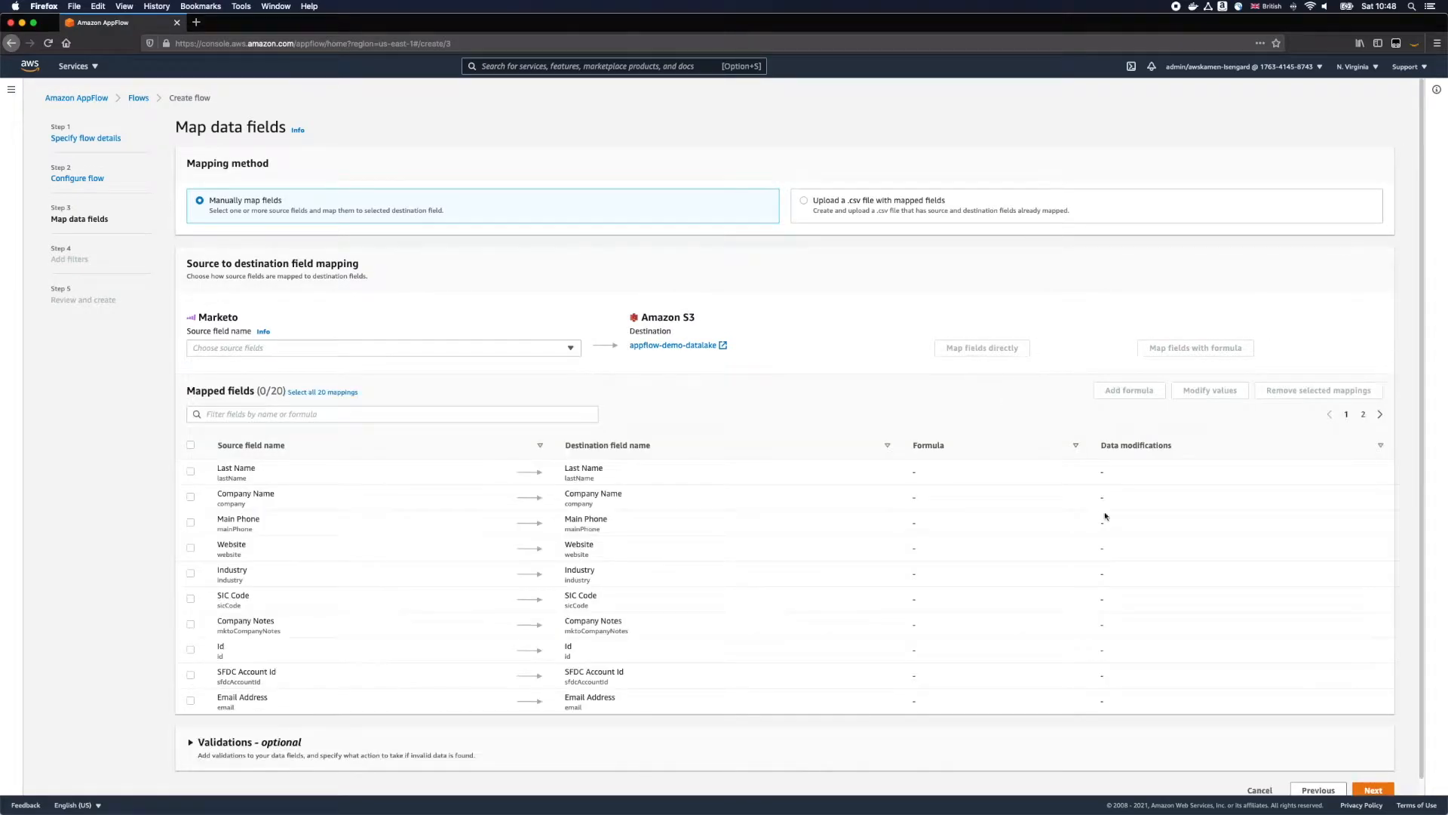
pyautogui.scroll(-1, 1273, 669)
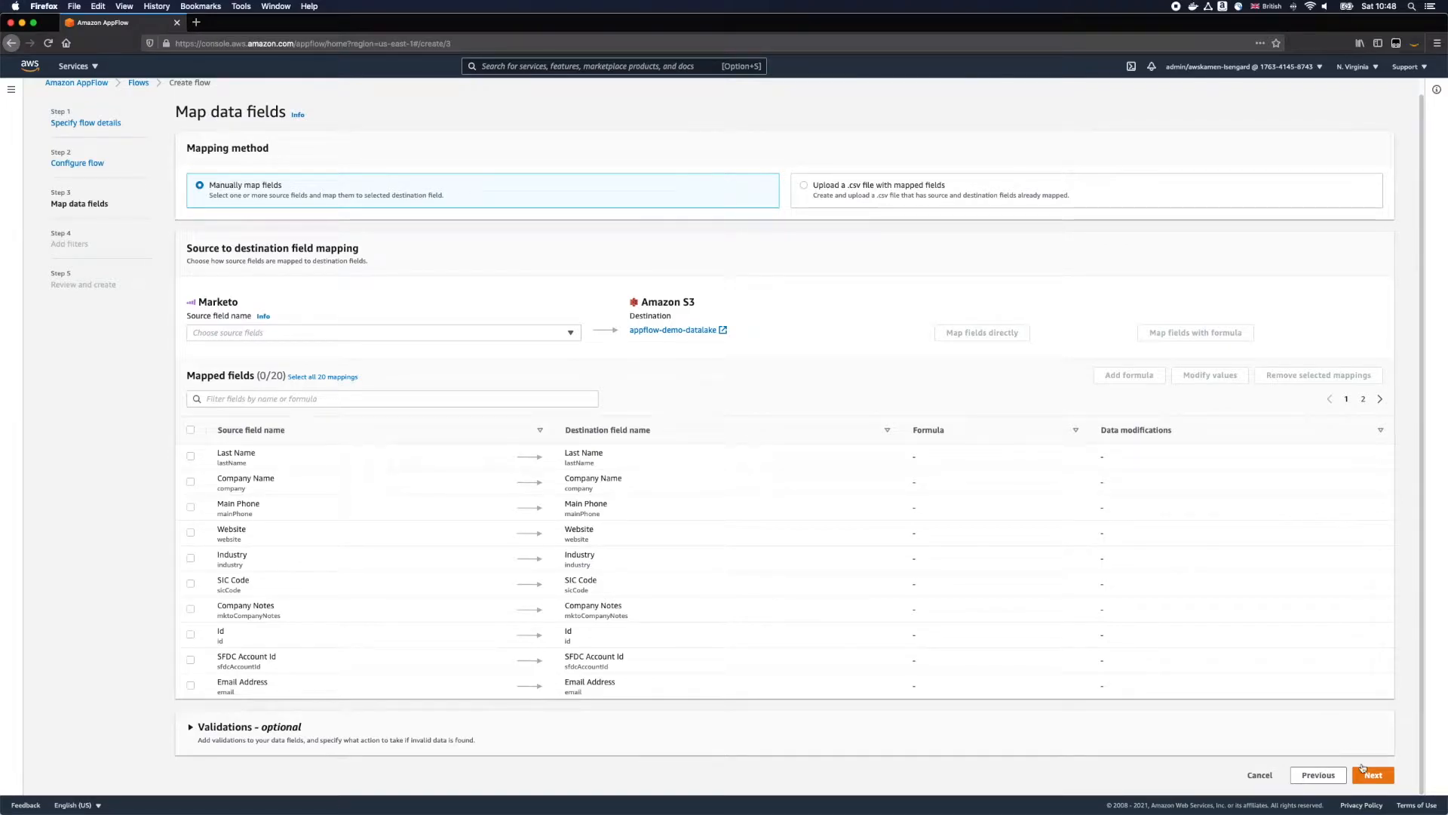
pyautogui.click(1381, 778)
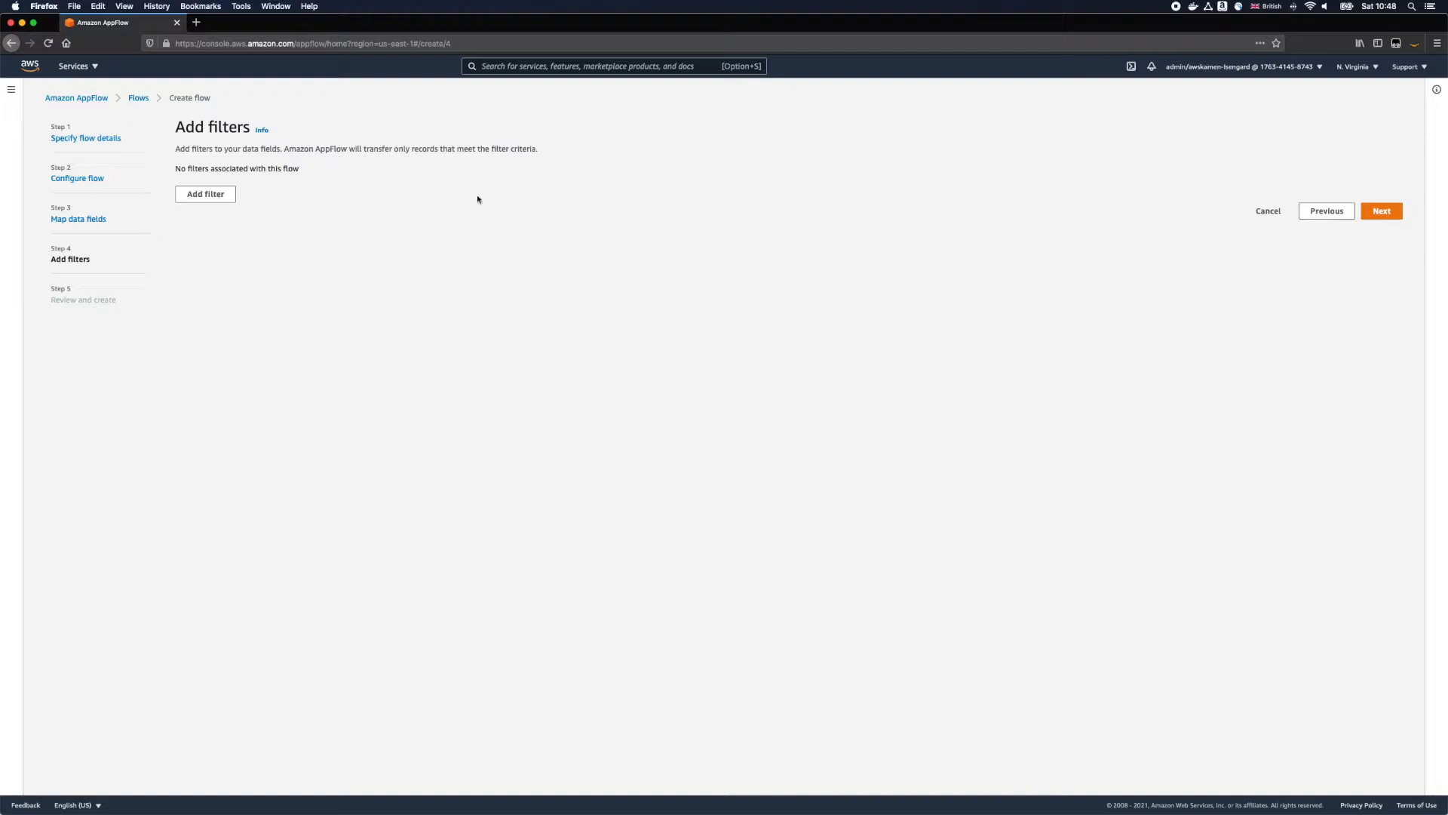
# Step: Add a filter that limits Created At to between 1/1/2021 and 1/30/2021
pyautogui.click(194, 195)
pyautogui.click(306, 227)
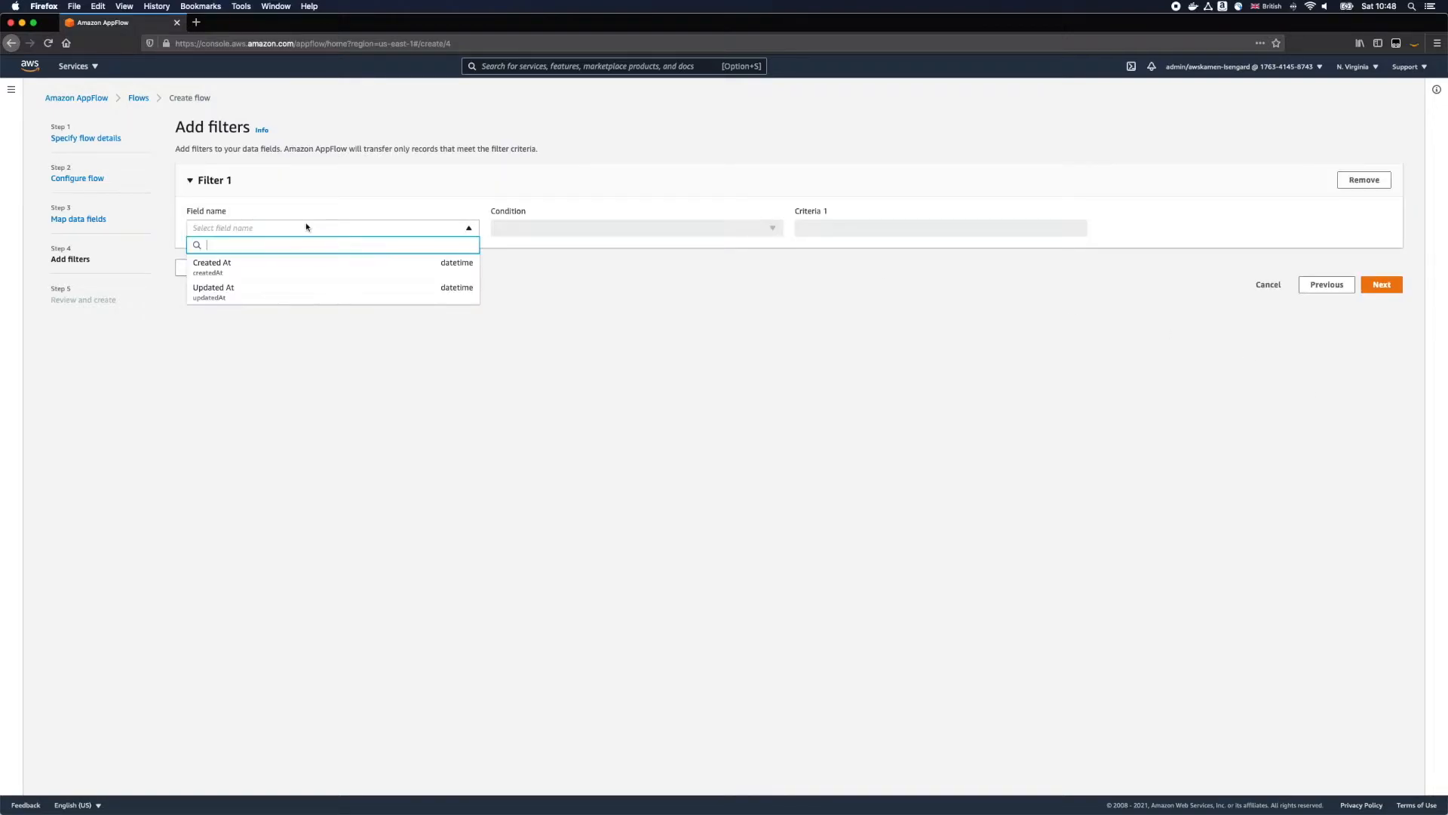
pyautogui.click(311, 267)
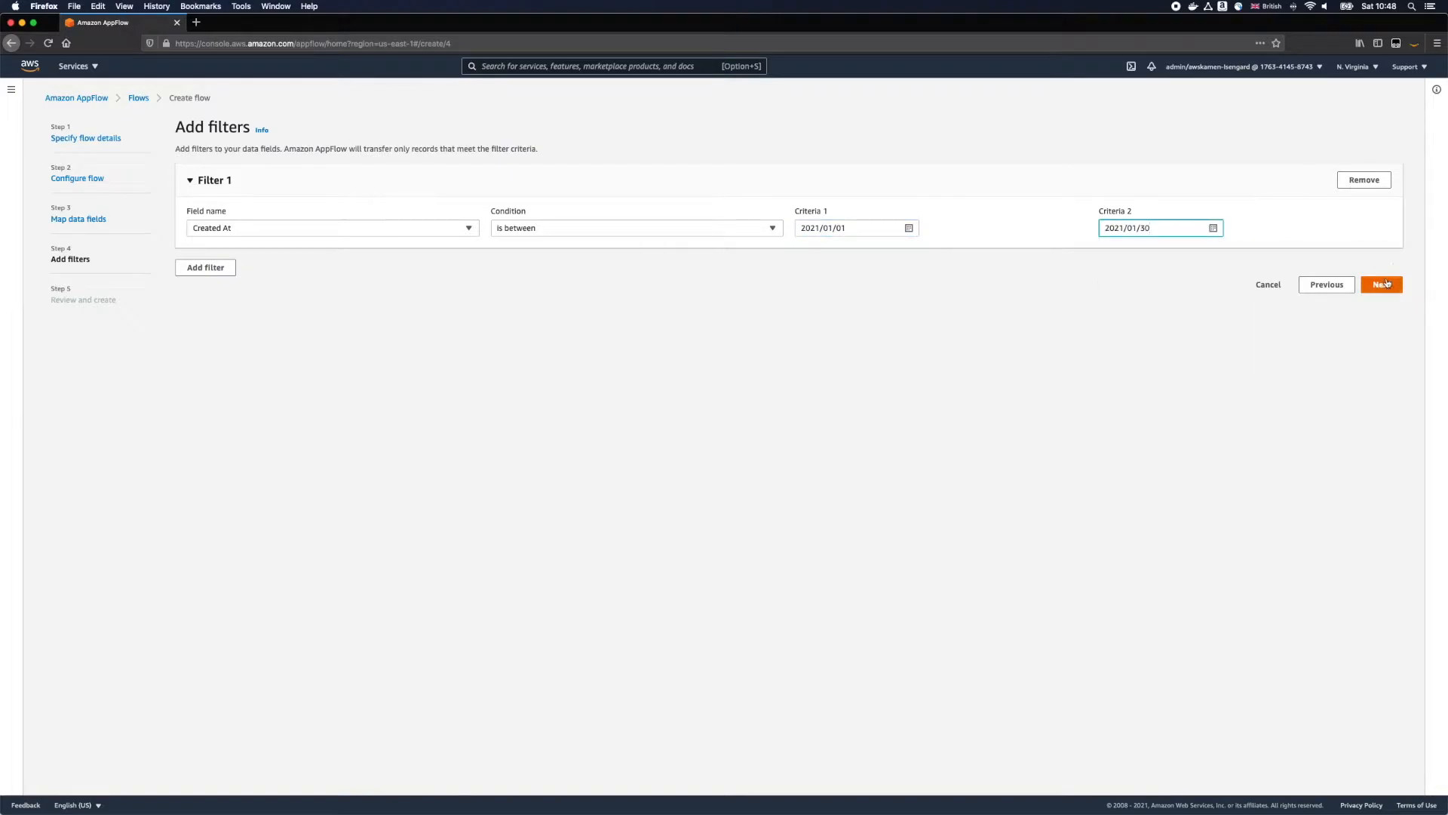
pyautogui.click(1386, 283)
# Step: Create the reviewed marketo-s3 flow and run it
pyautogui.scroll(-20, 1311, 611)
pyautogui.click(1380, 775)
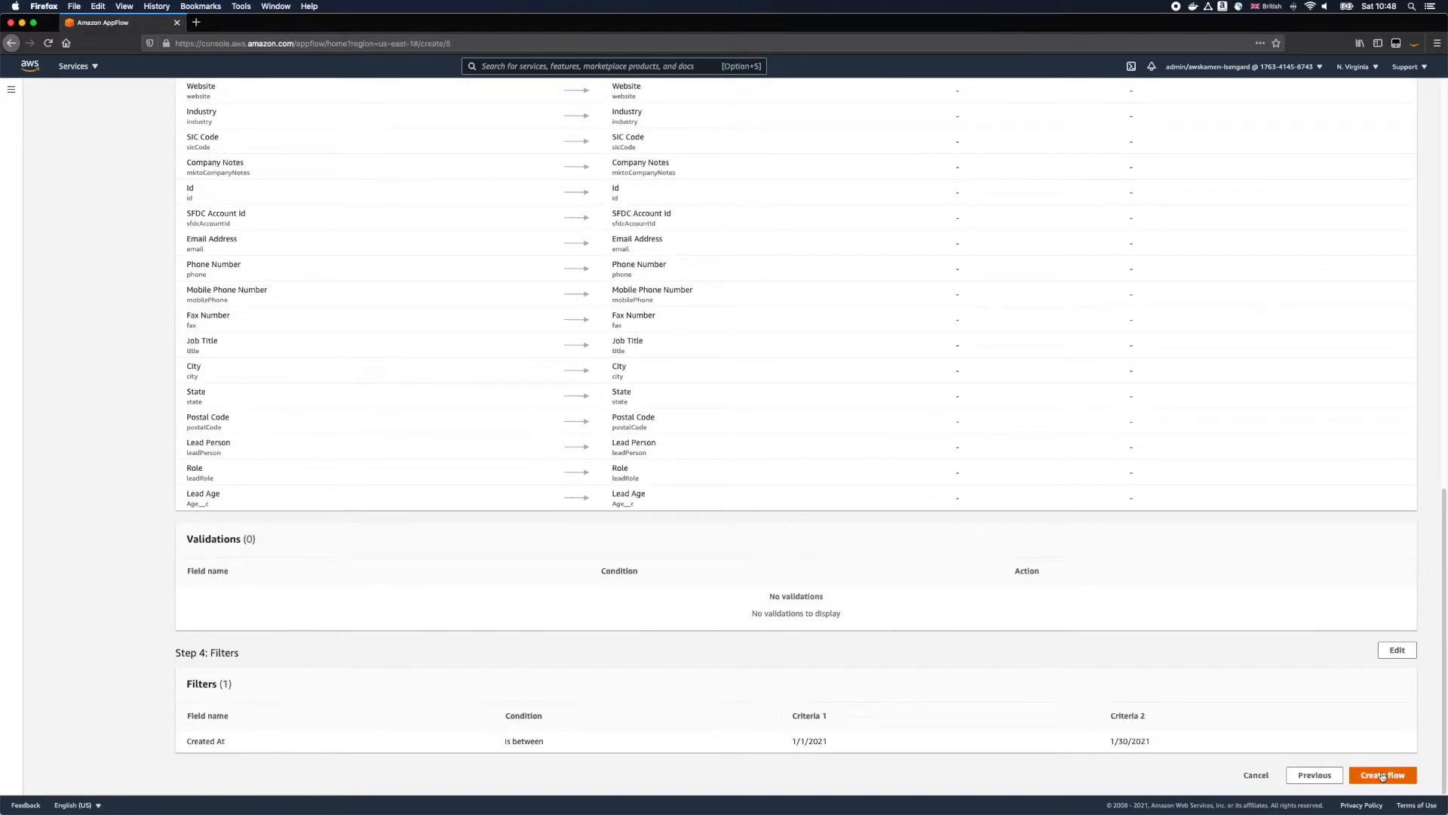
pyautogui.click(1361, 154)
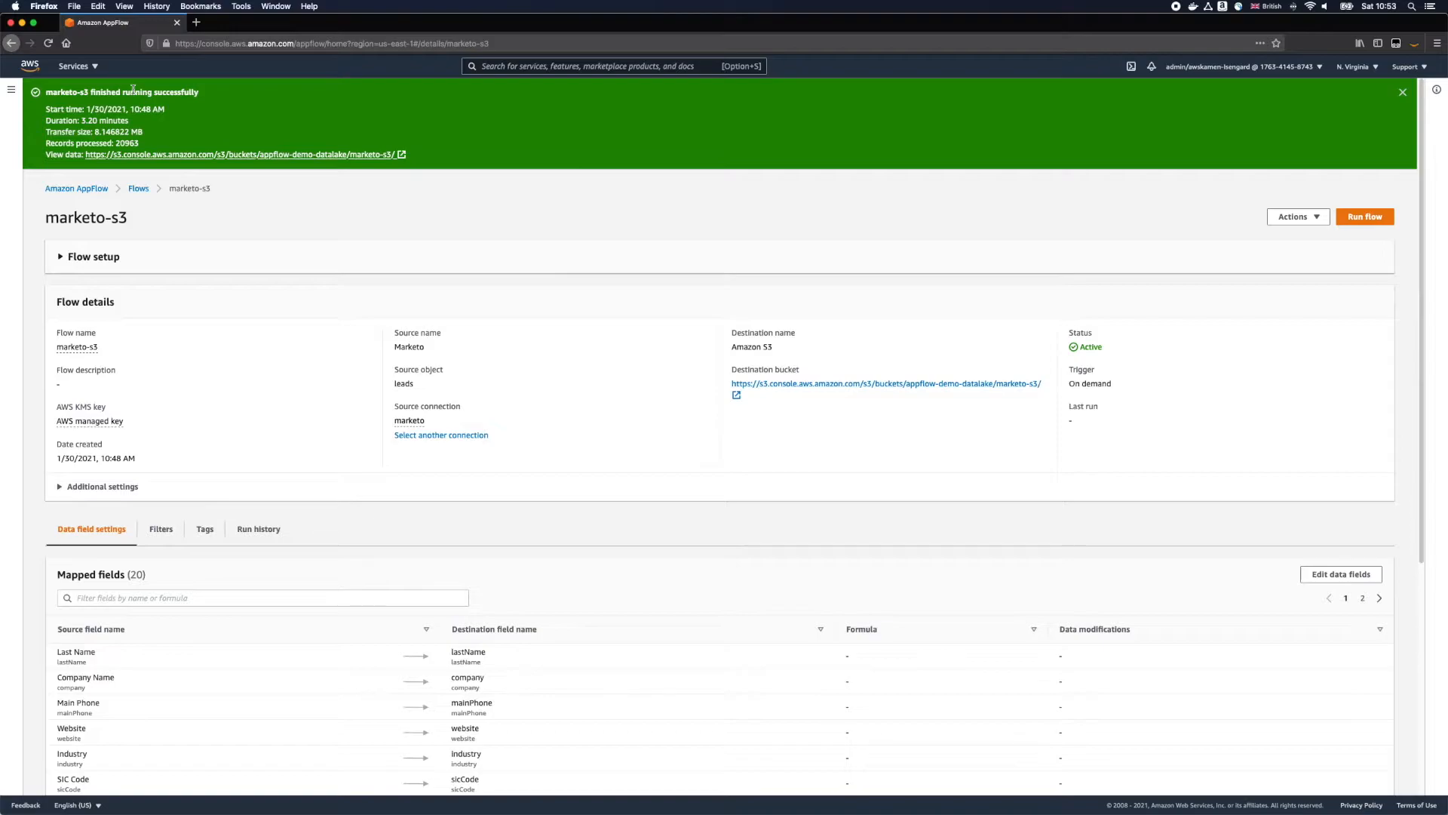
# Step: Switch to AWS Glue and start a new crawler named marketo with data stores as its source type
pyautogui.click(161, 154)
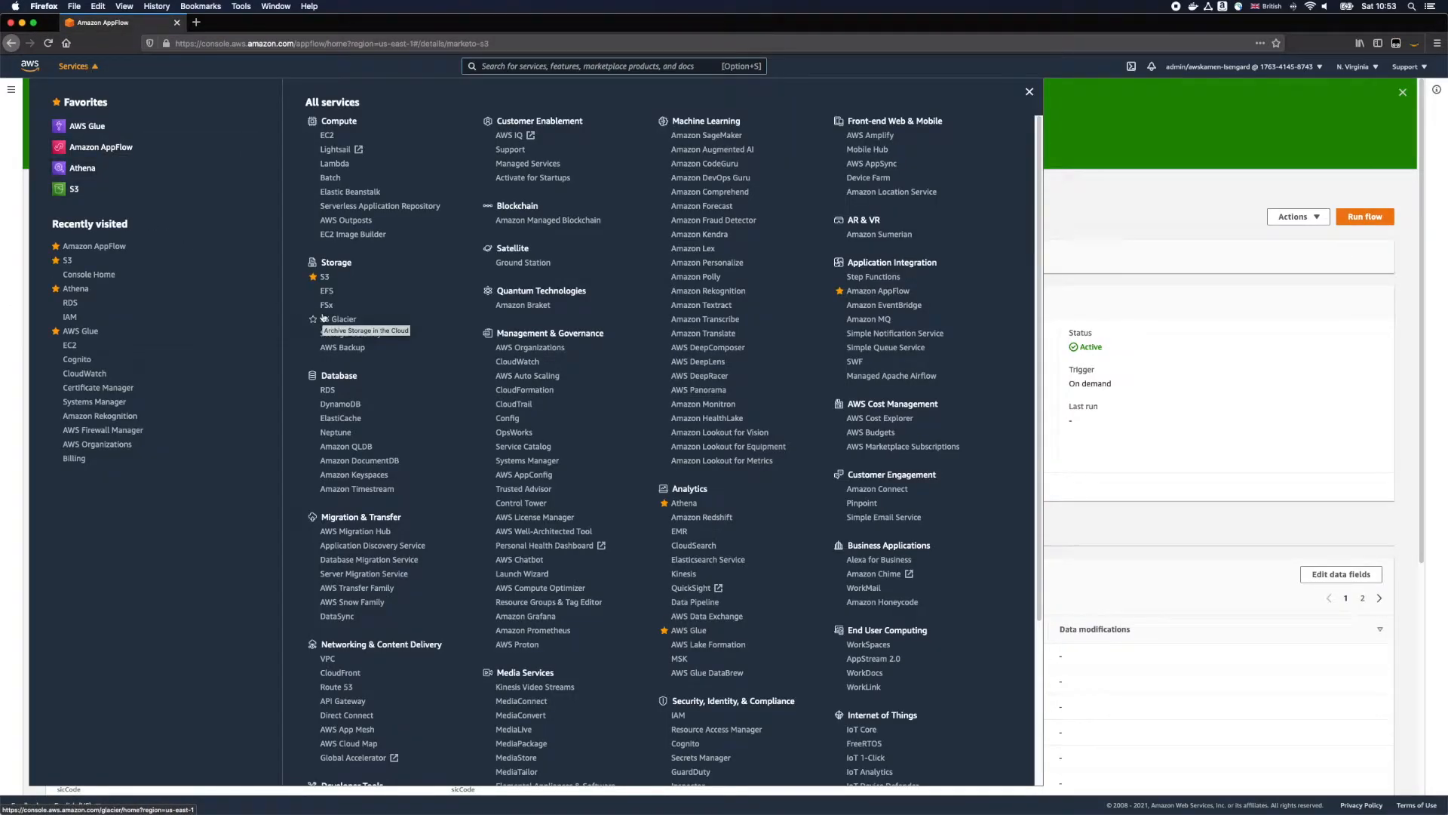
pyautogui.click(699, 631)
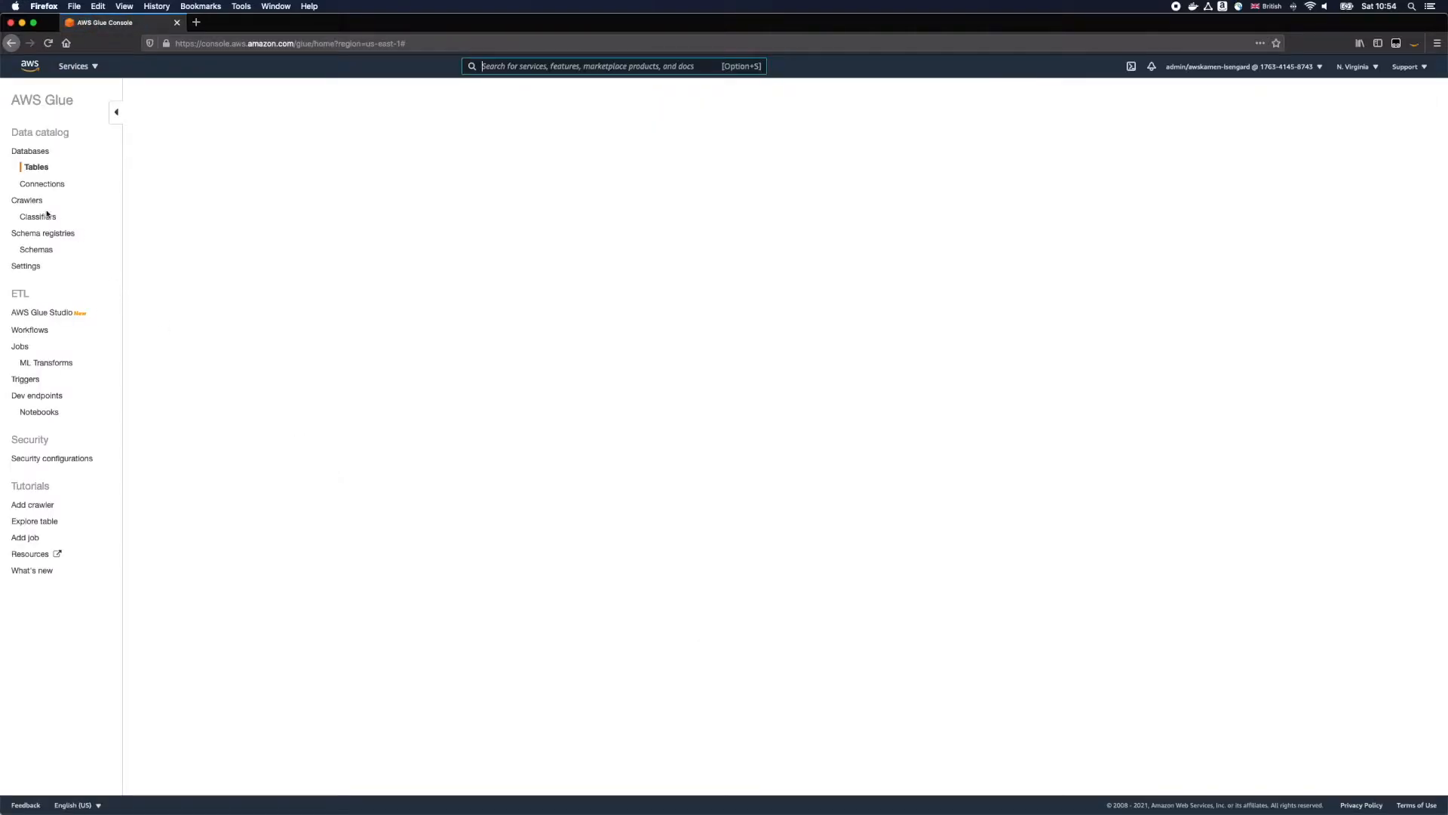
pyautogui.click(30, 203)
pyautogui.click(167, 134)
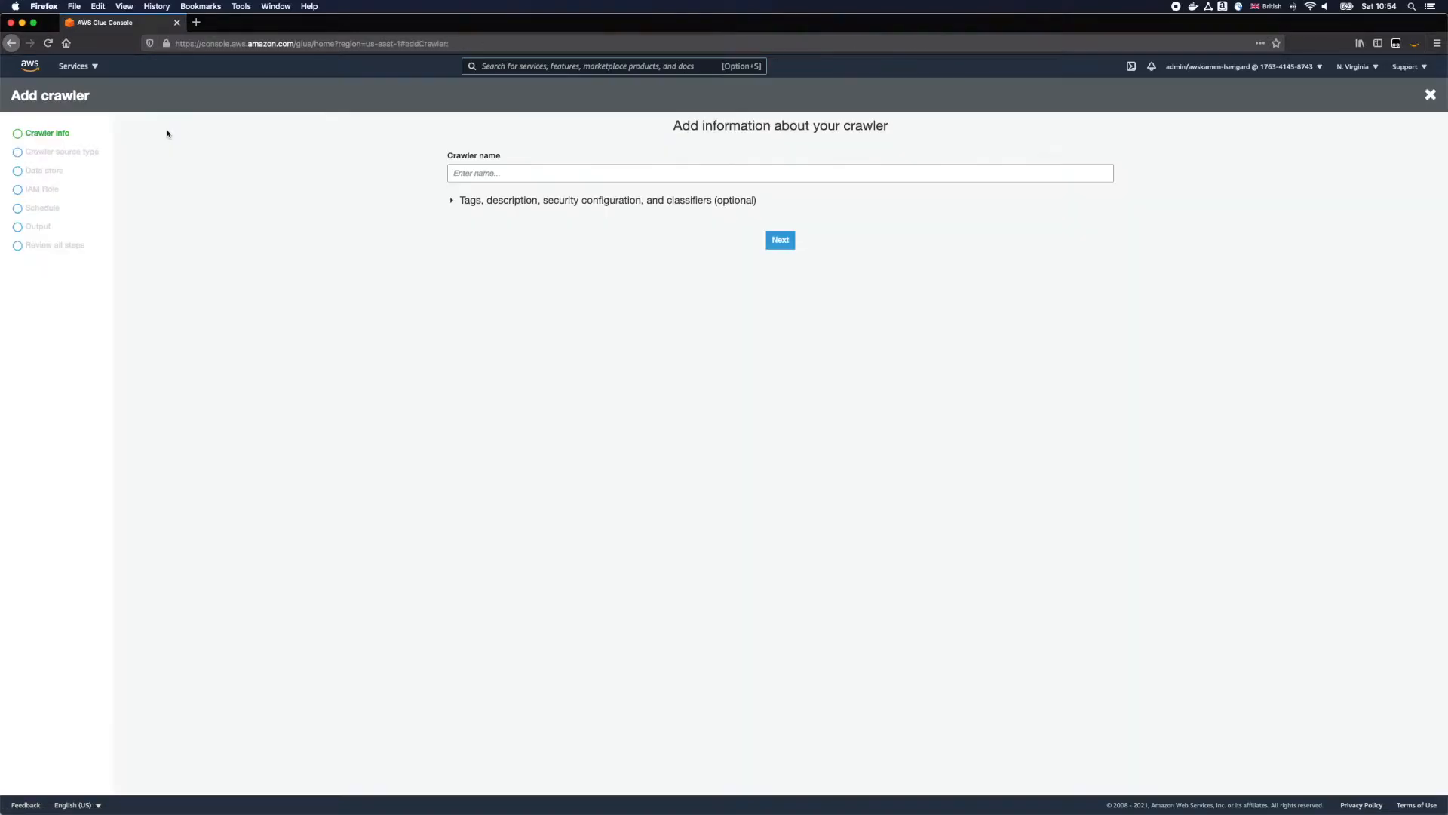
pyautogui.click(517, 174)
pyautogui.write('marketo')
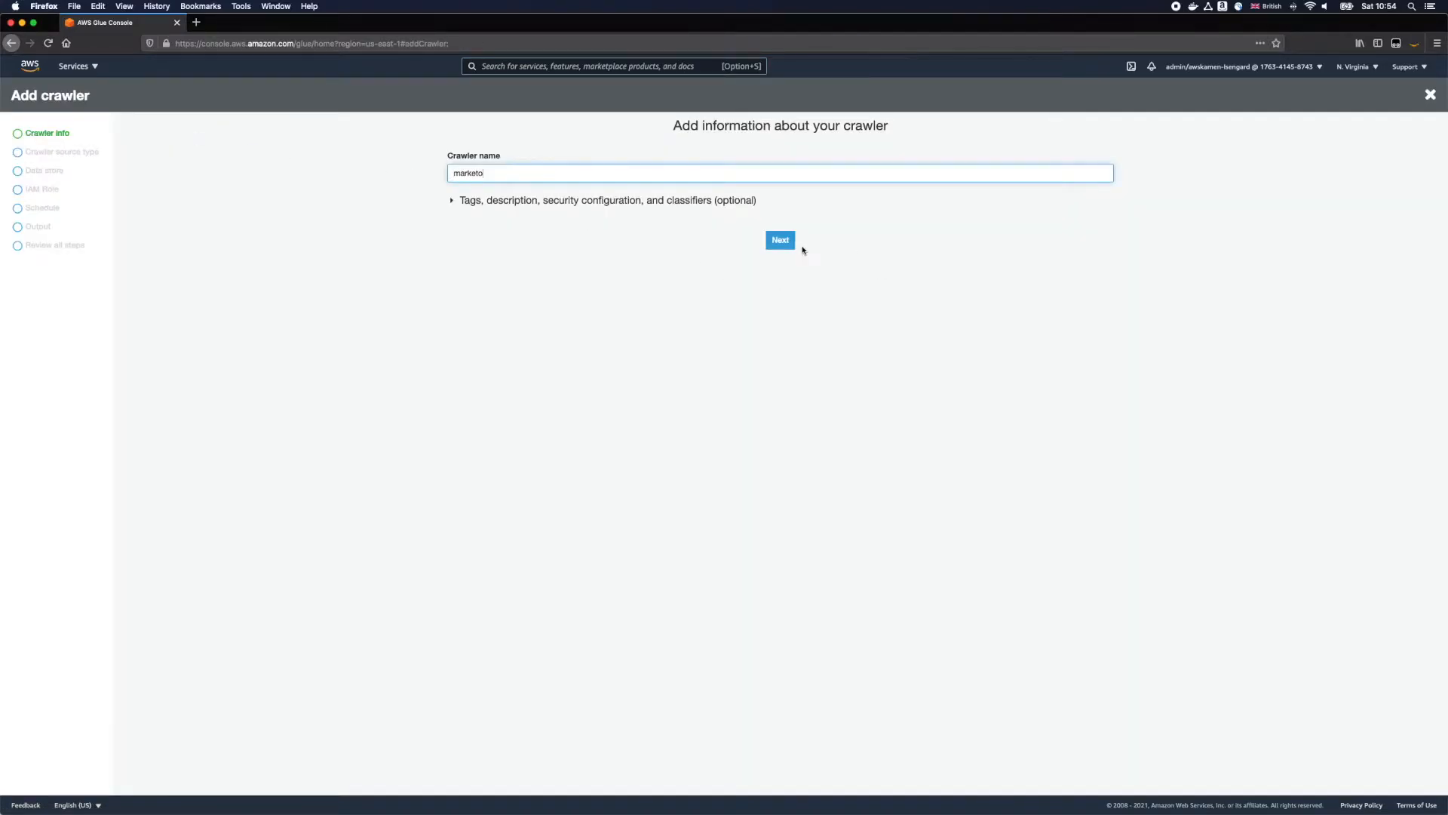
pyautogui.click(792, 244)
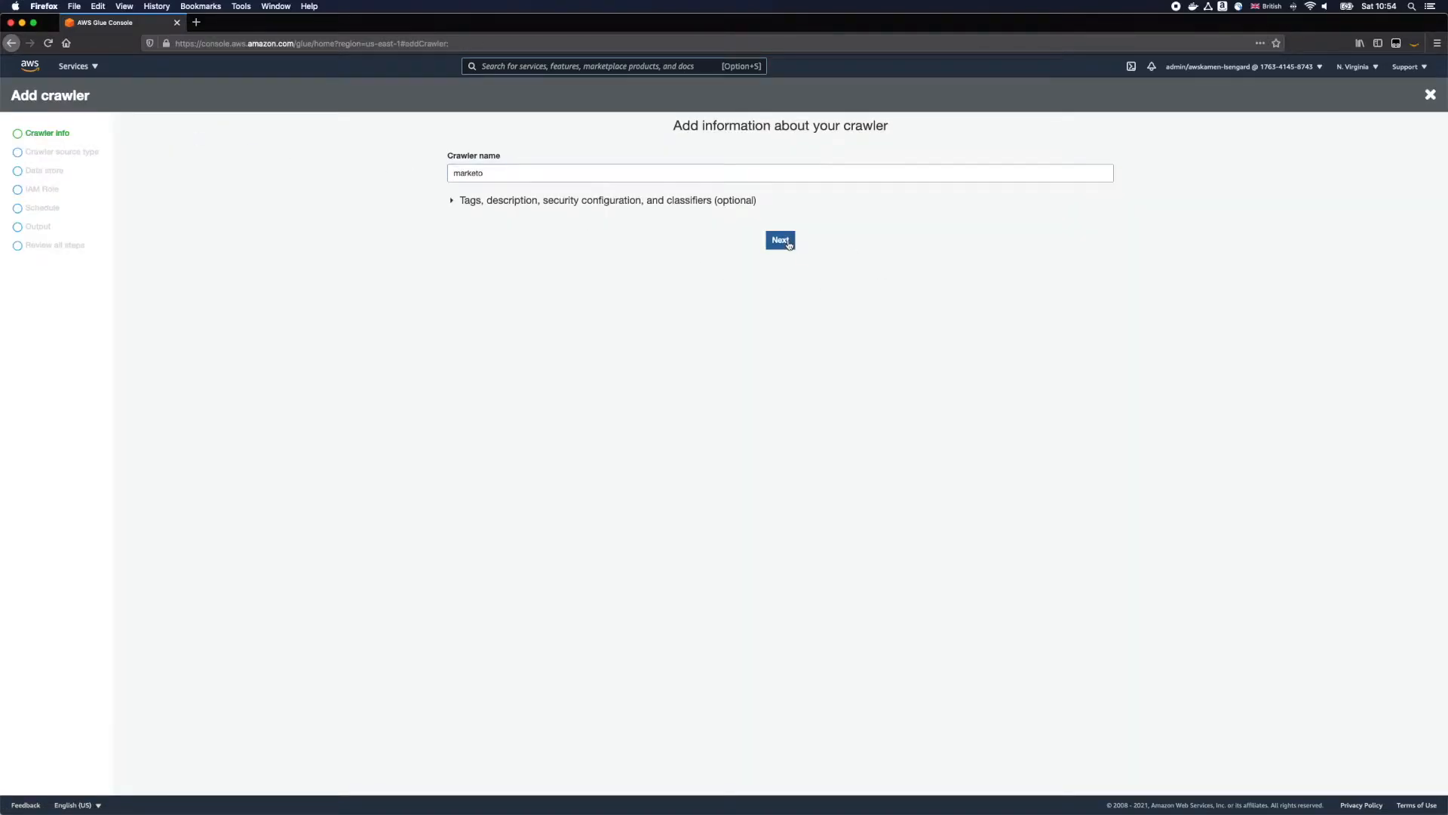
pyautogui.click(811, 313)
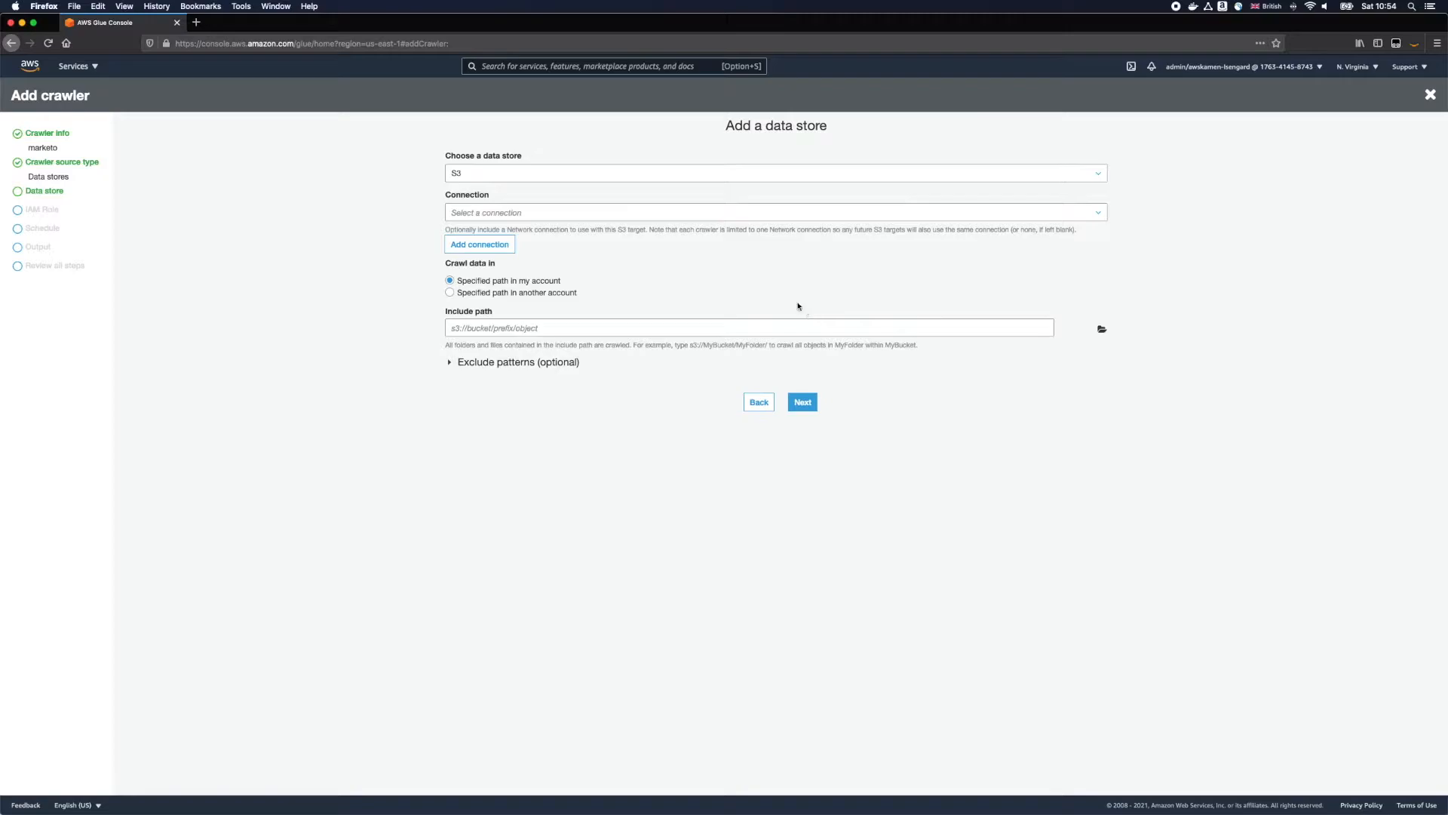
# Step: Set the crawler's S3 include path to the appflow-demo-datalake bucket and add no other data store
pyautogui.click(738, 329)
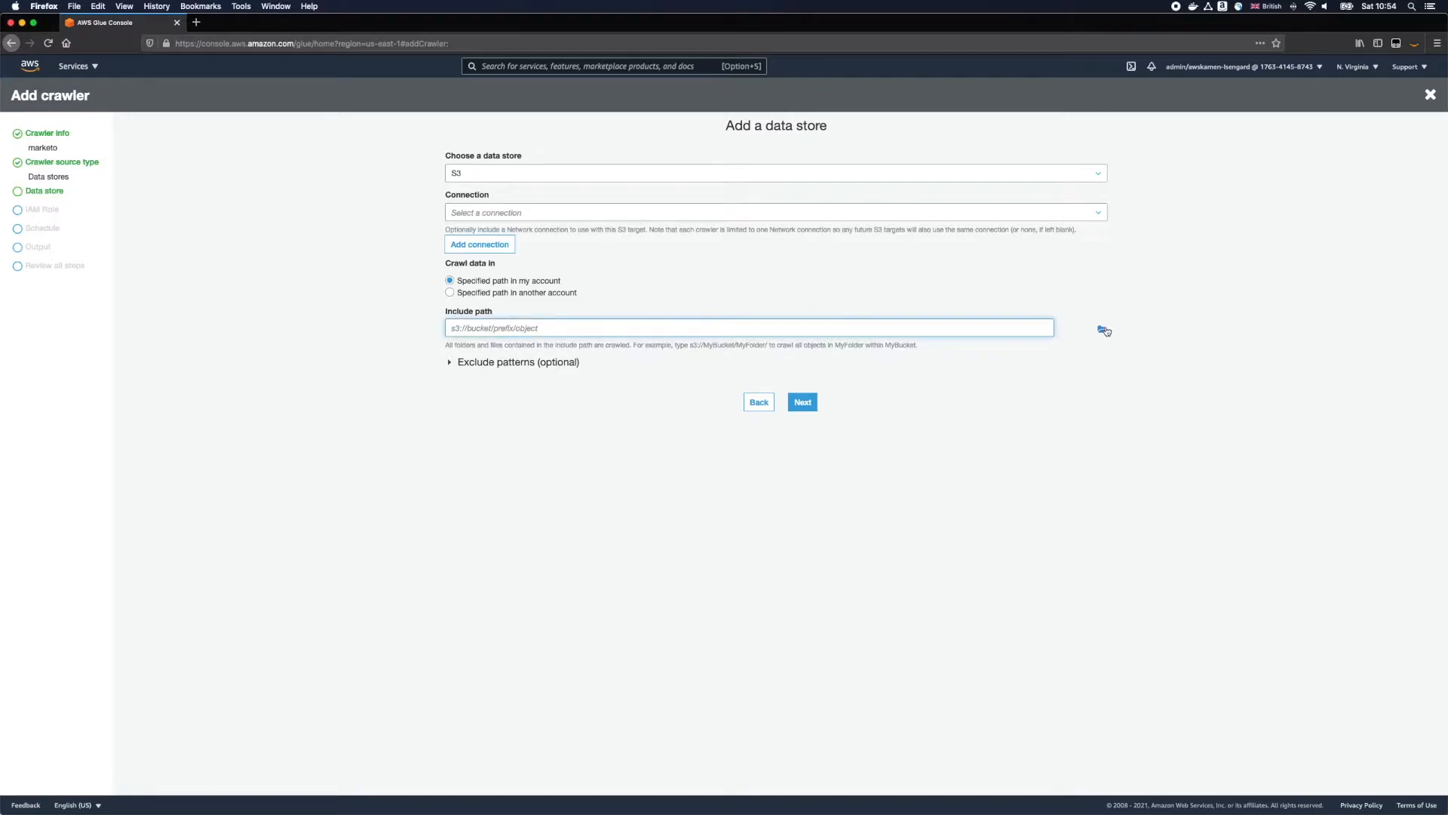
pyautogui.click(1102, 329)
pyautogui.scroll(-1, 614, 278)
pyautogui.click(622, 274)
pyautogui.click(717, 336)
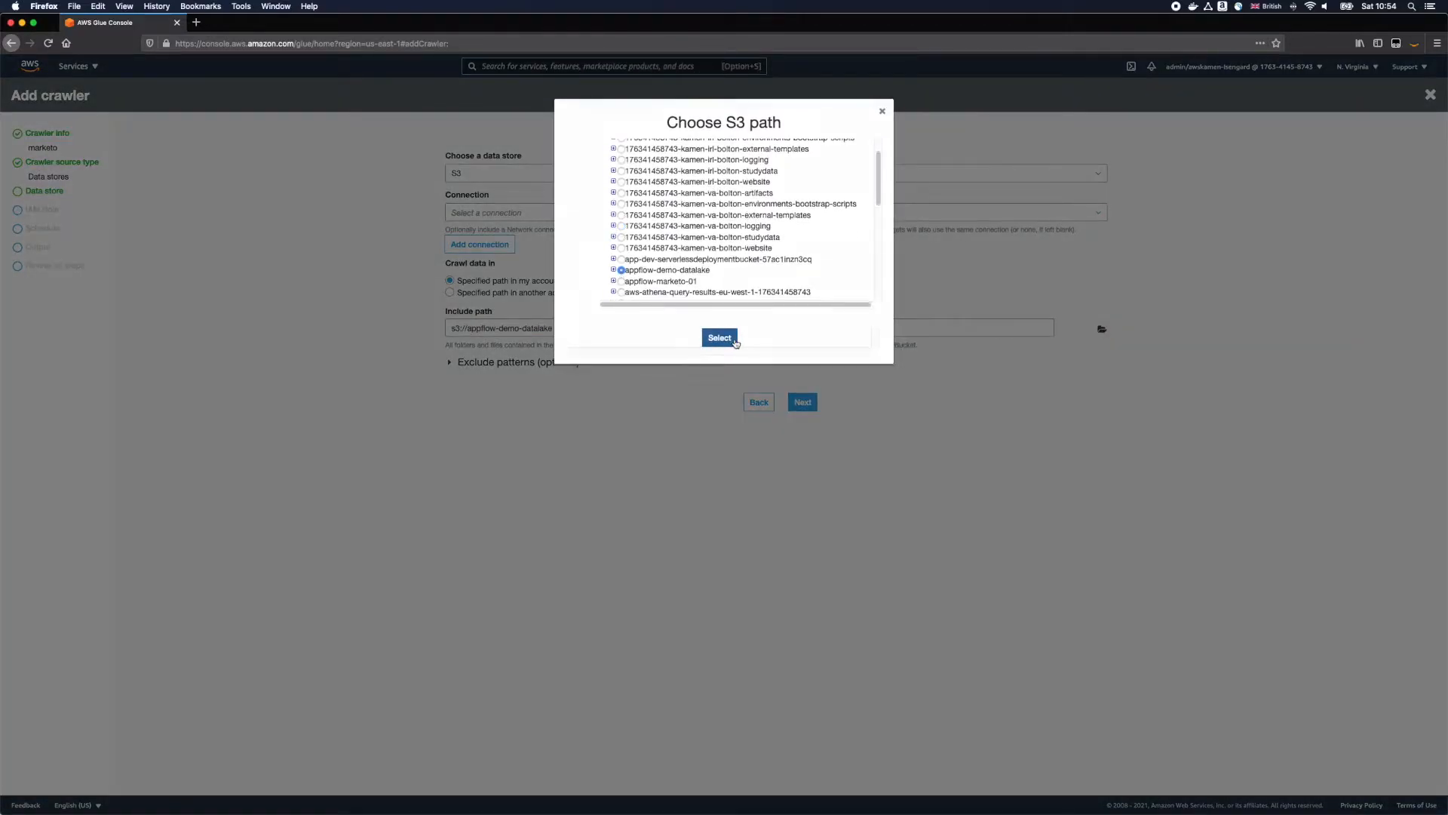
pyautogui.click(806, 407)
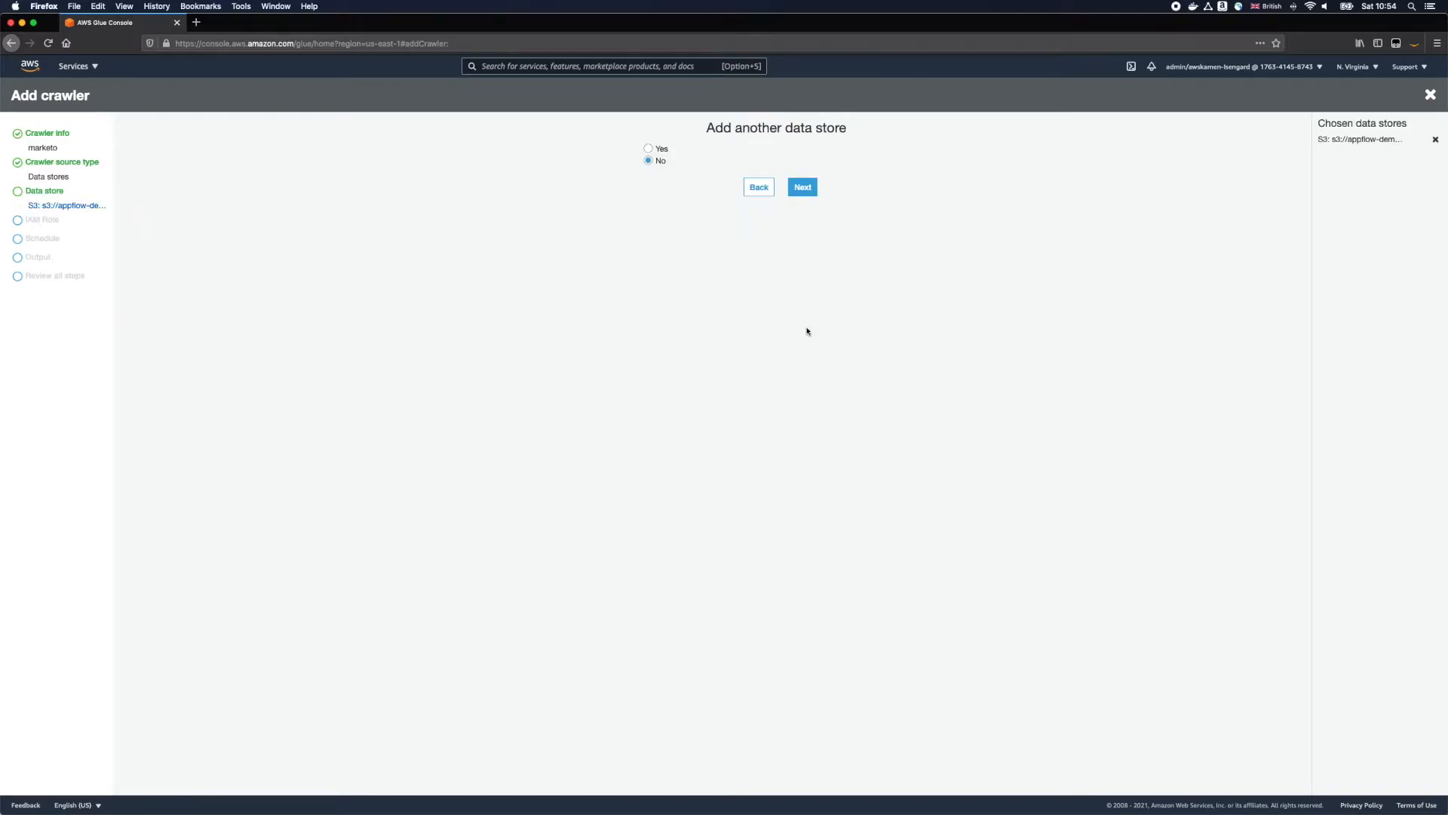
pyautogui.click(808, 192)
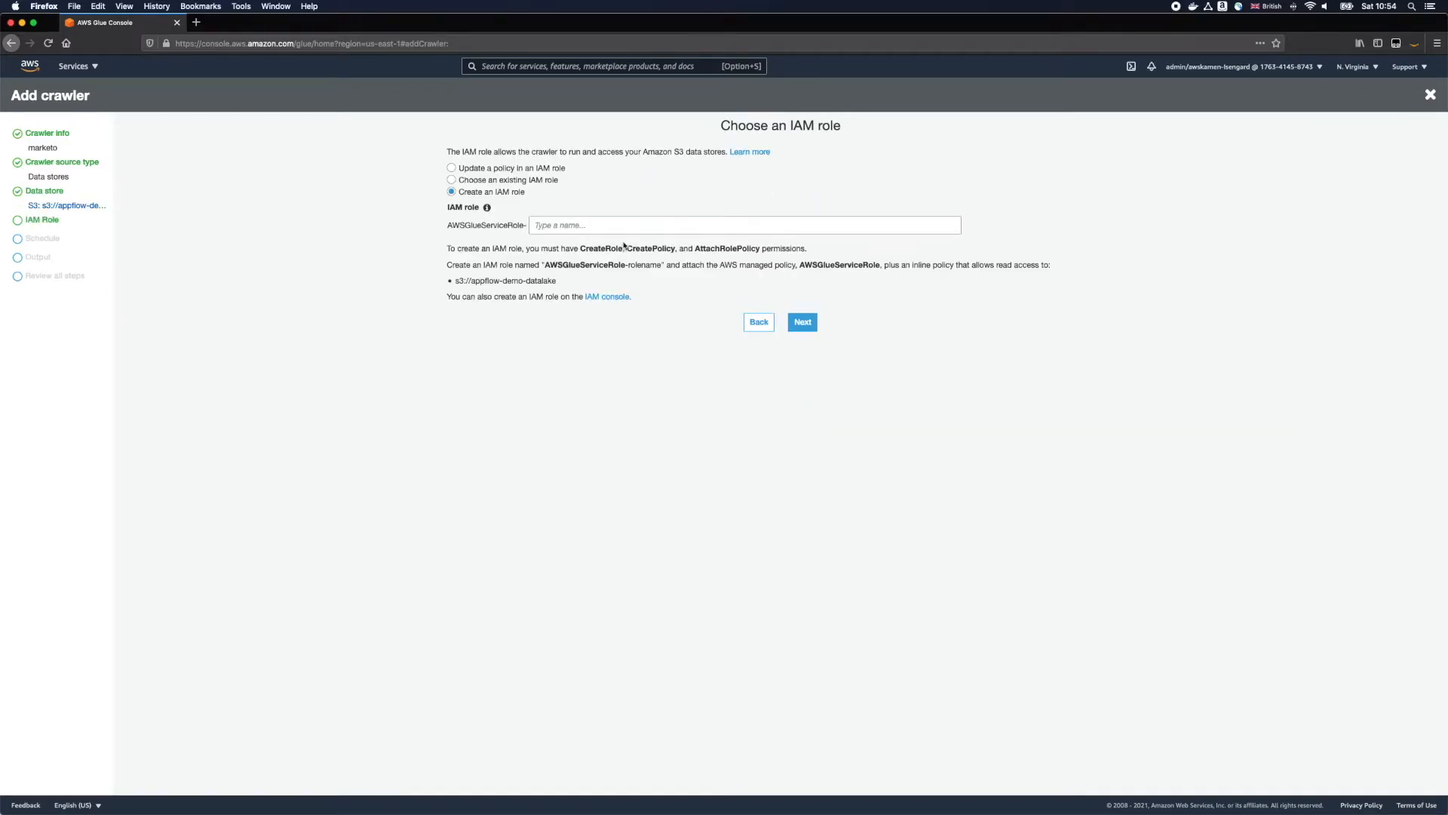
# Step: Create the IAM role AWSGlueServiceRole-marketo-crawler for the crawler and keep its schedule at run on demand
pyautogui.click(690, 230)
pyautogui.write('mark')
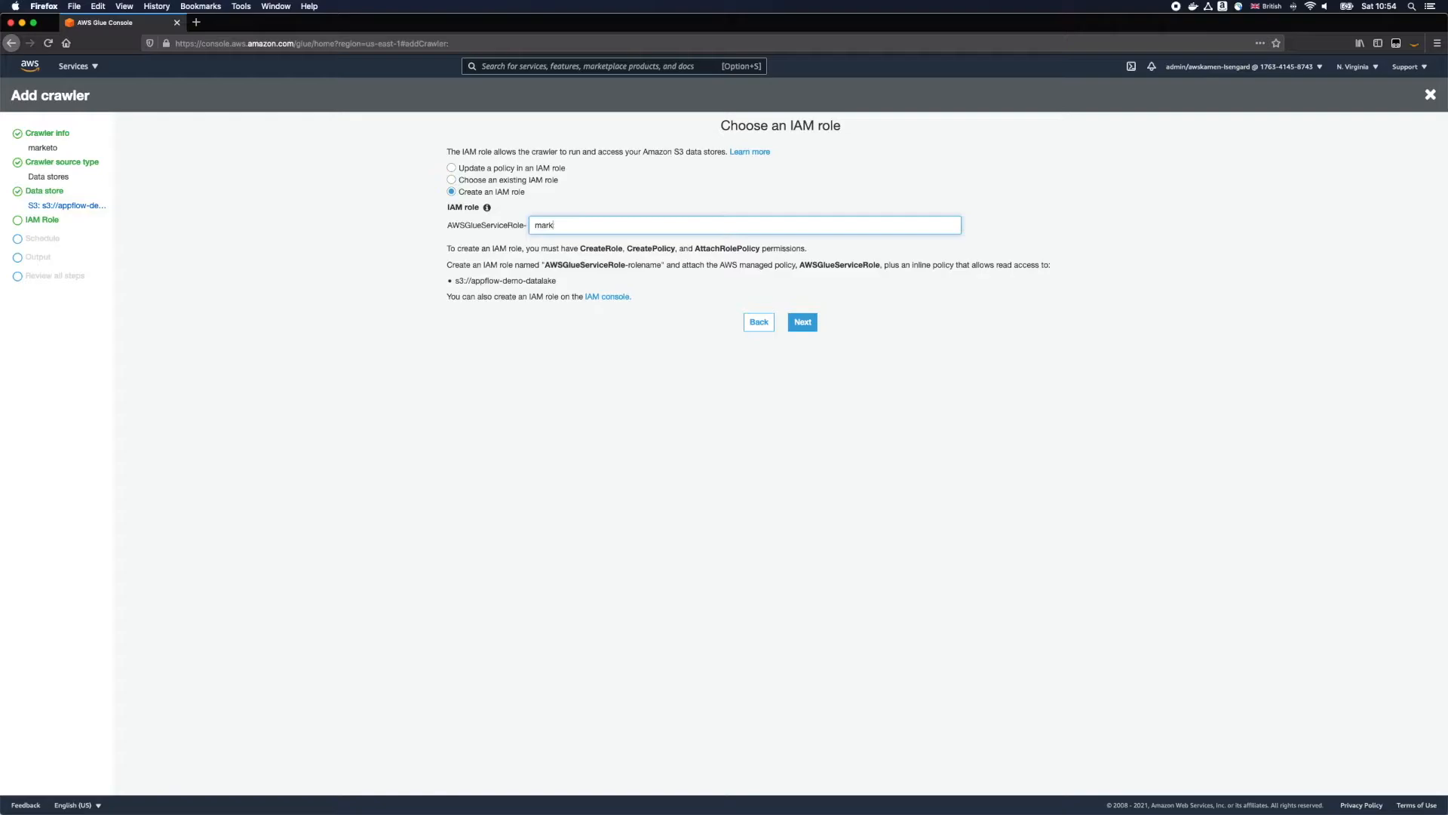
pyautogui.write('eto-crawler')
pyautogui.click(802, 323)
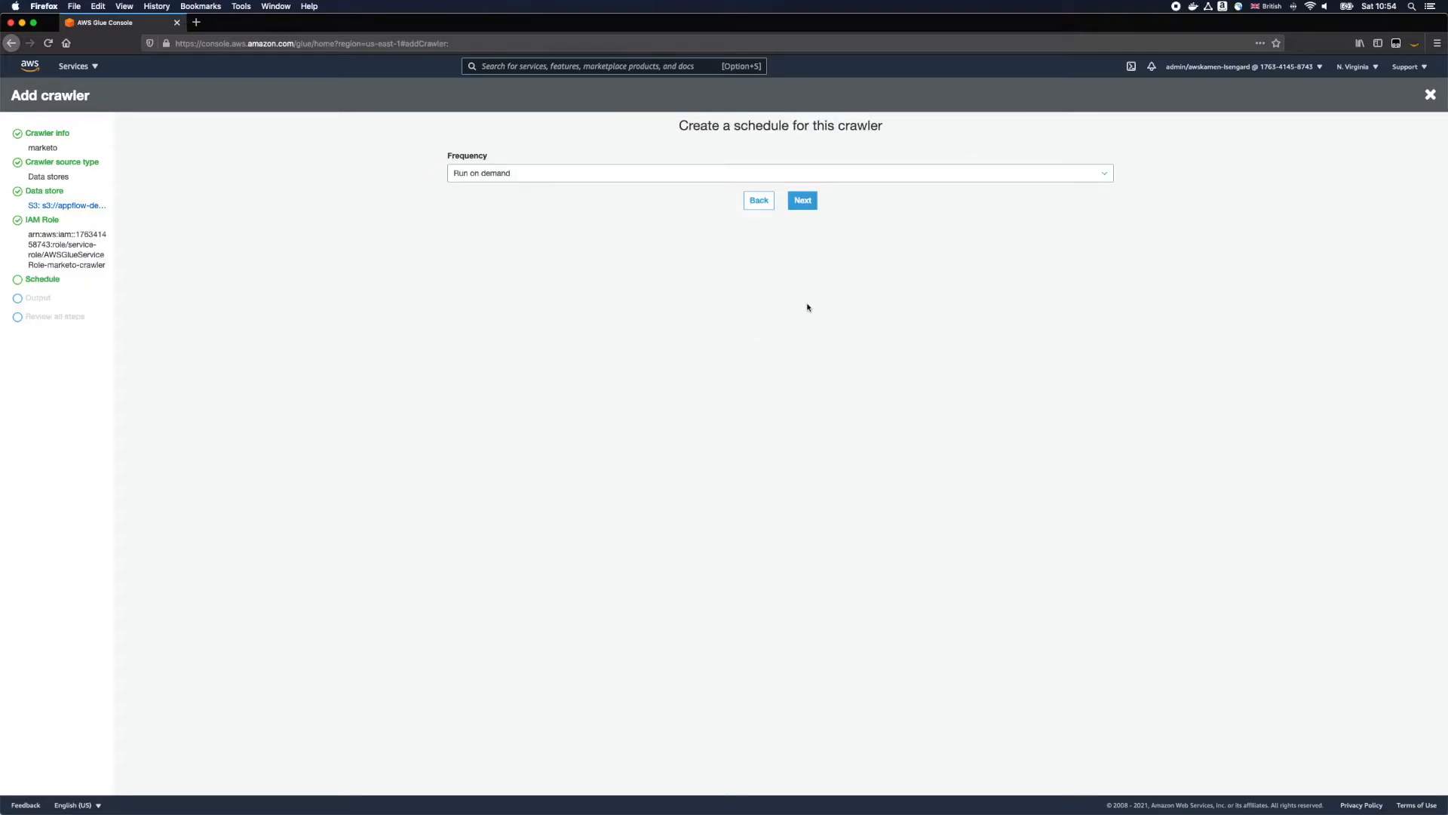
pyautogui.click(793, 198)
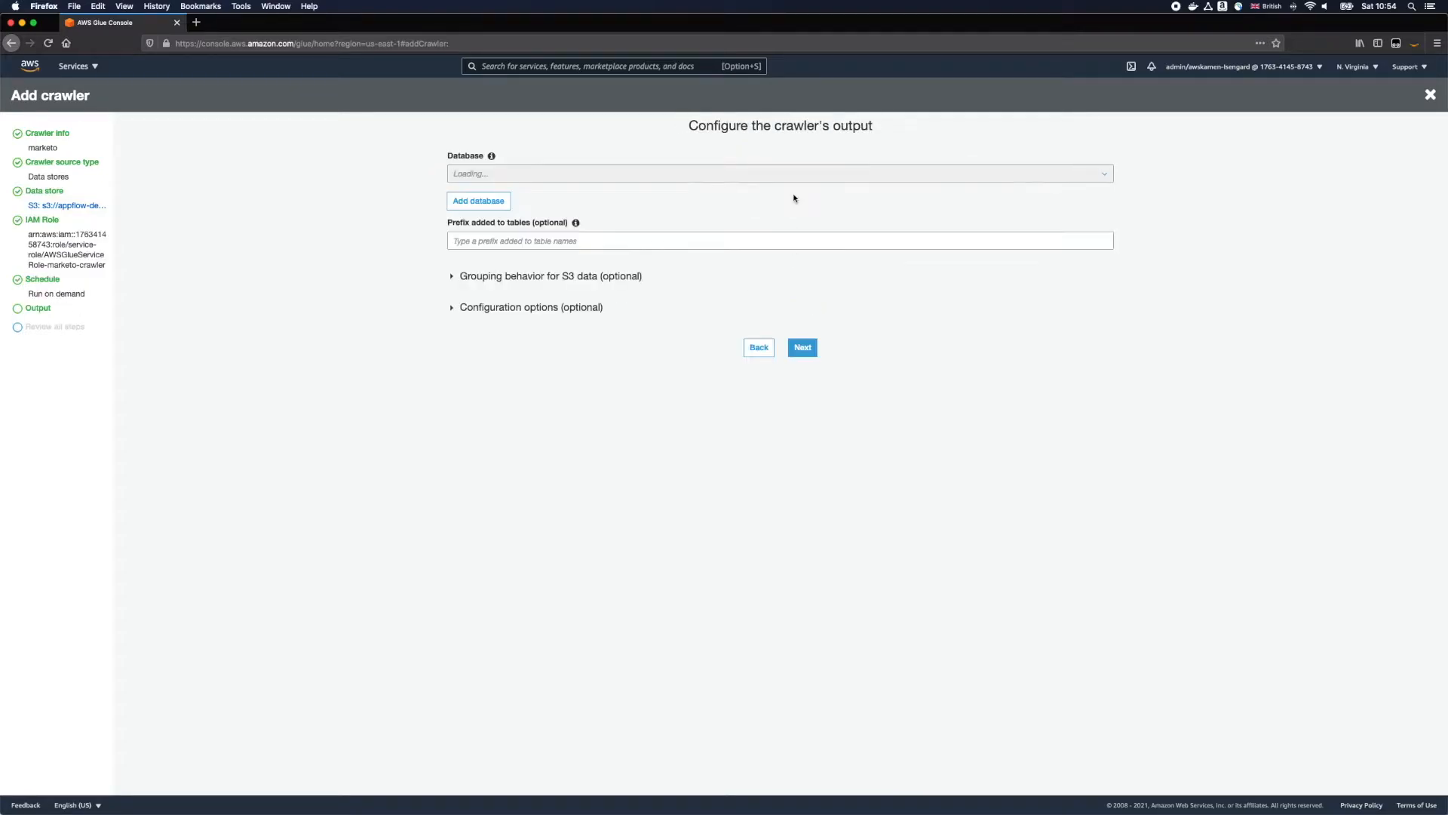
# Step: Add a database named marketo as the crawler's output and finish creating the crawler
pyautogui.click(478, 201)
pyautogui.write('marketo')
pyautogui.click(718, 475)
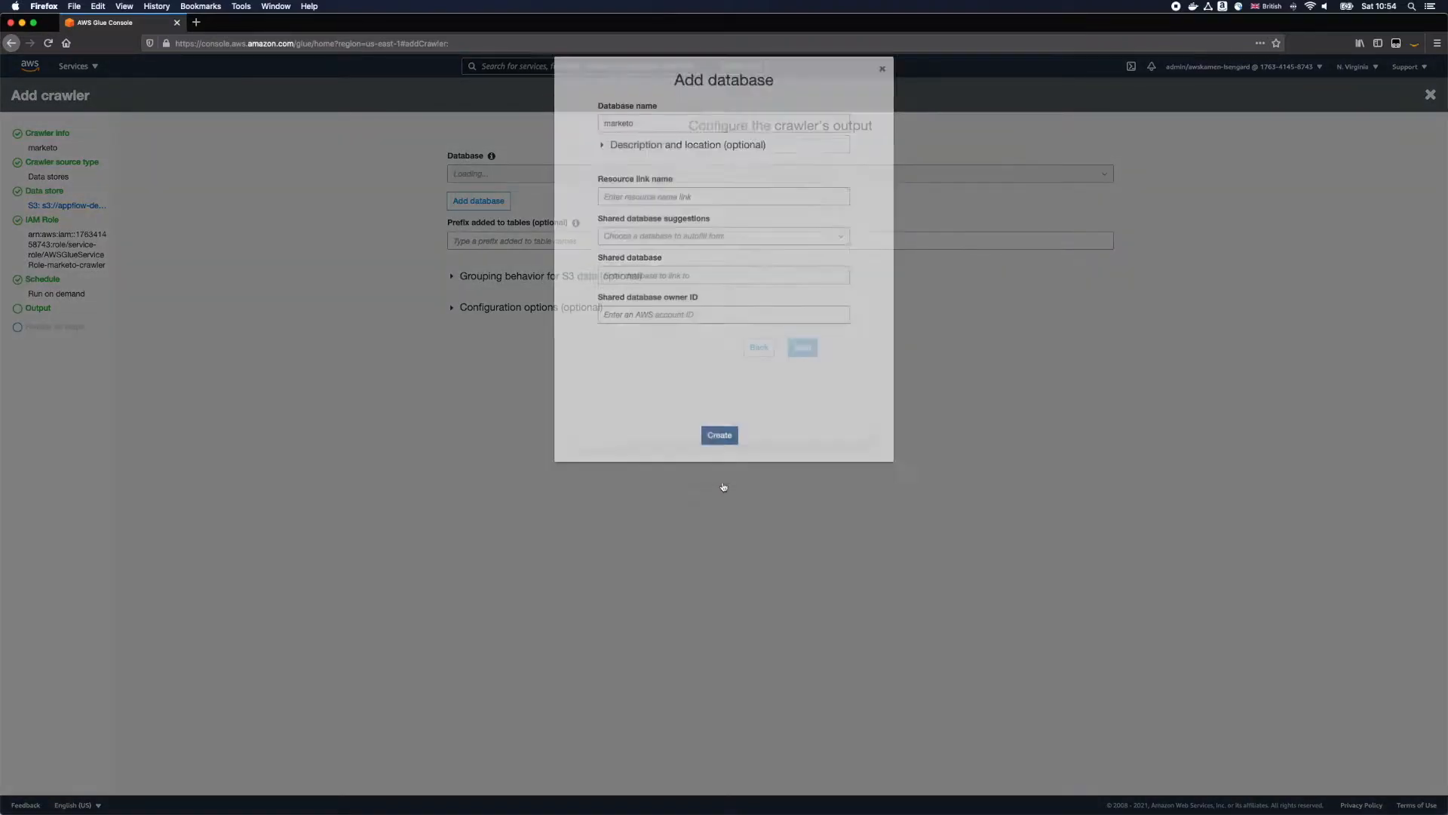
pyautogui.click(803, 347)
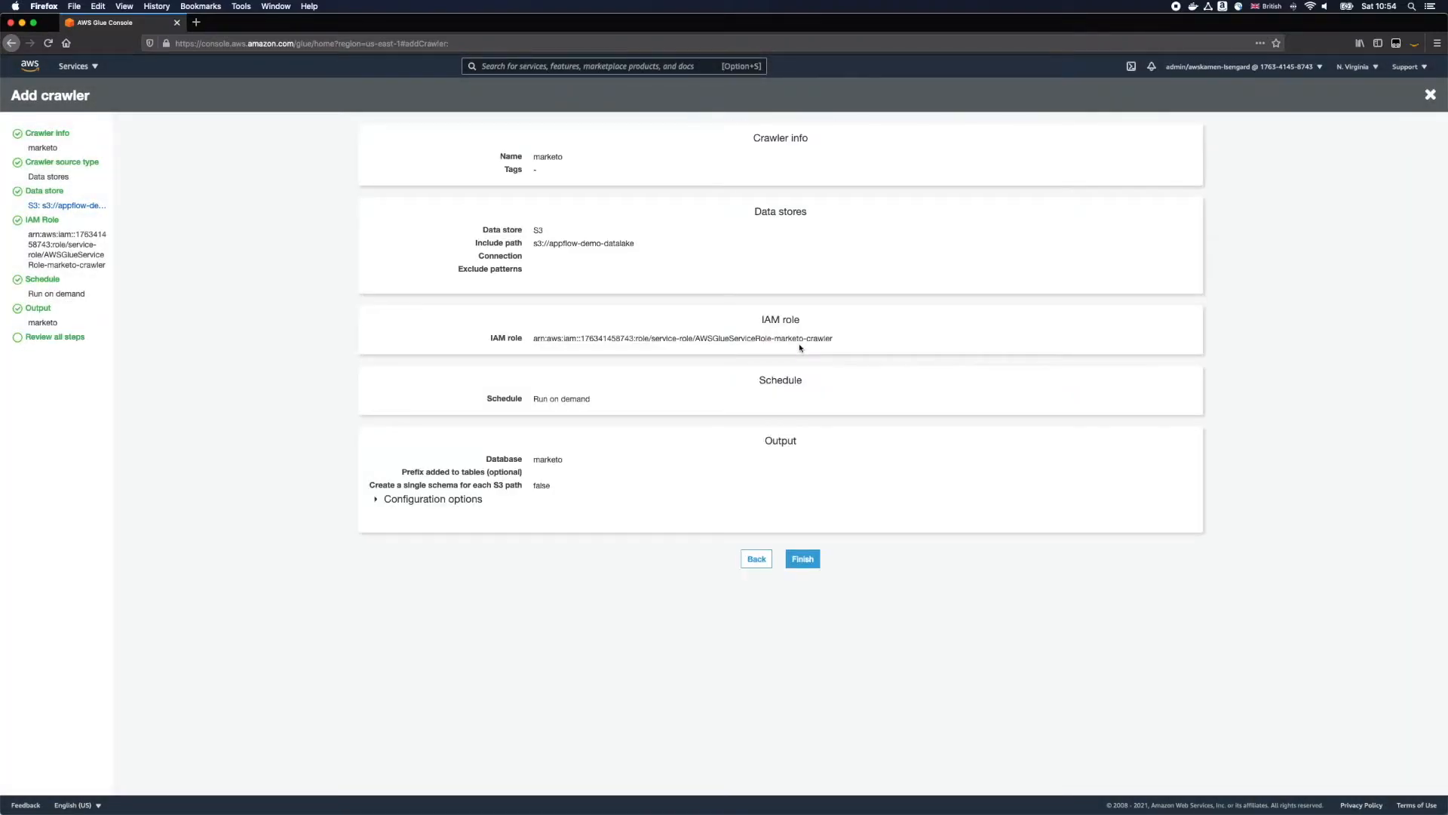
pyautogui.click(804, 560)
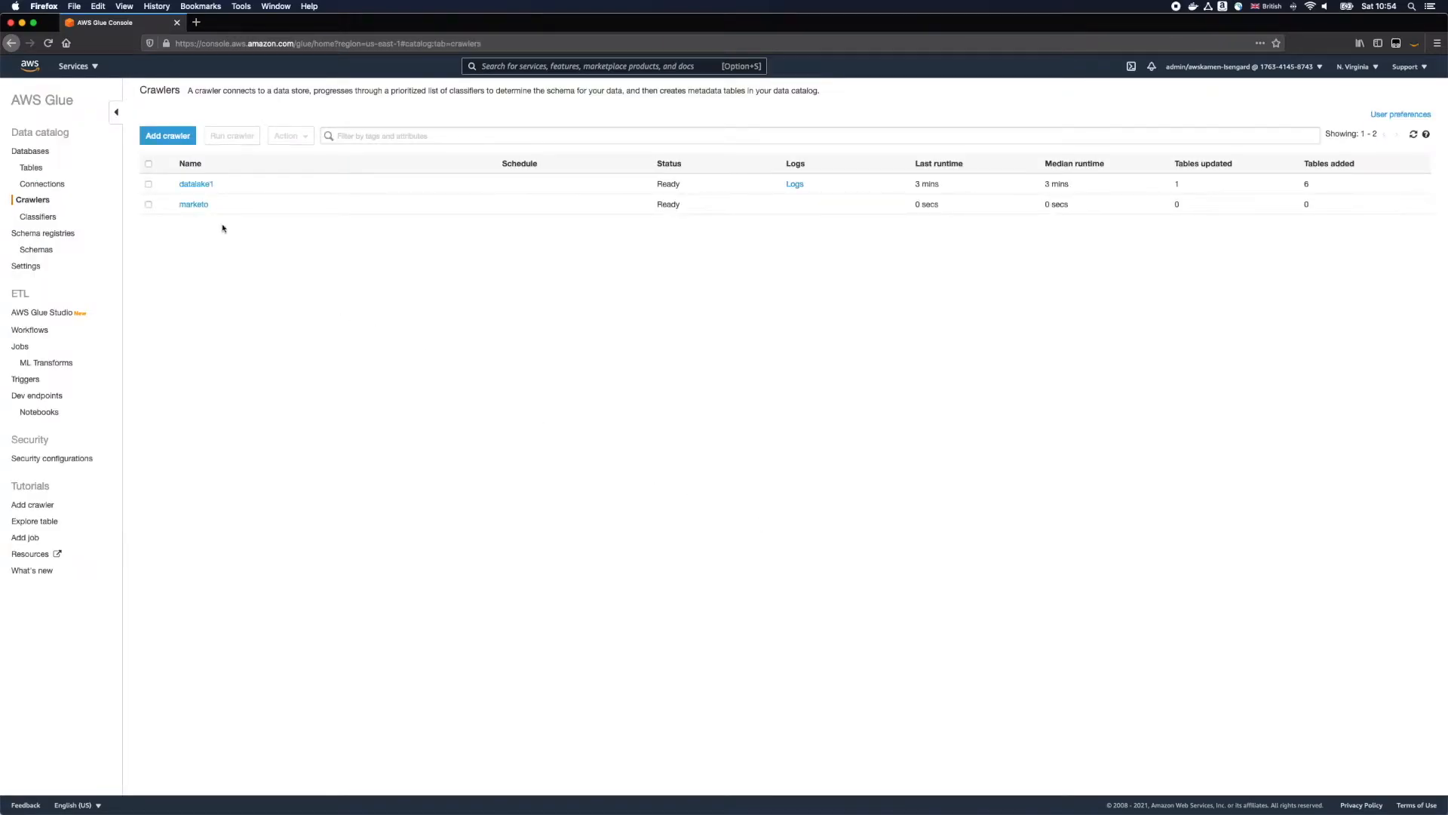
# Step: Run the marketo crawler and dismiss its run notification
pyautogui.click(149, 204)
pyautogui.click(249, 137)
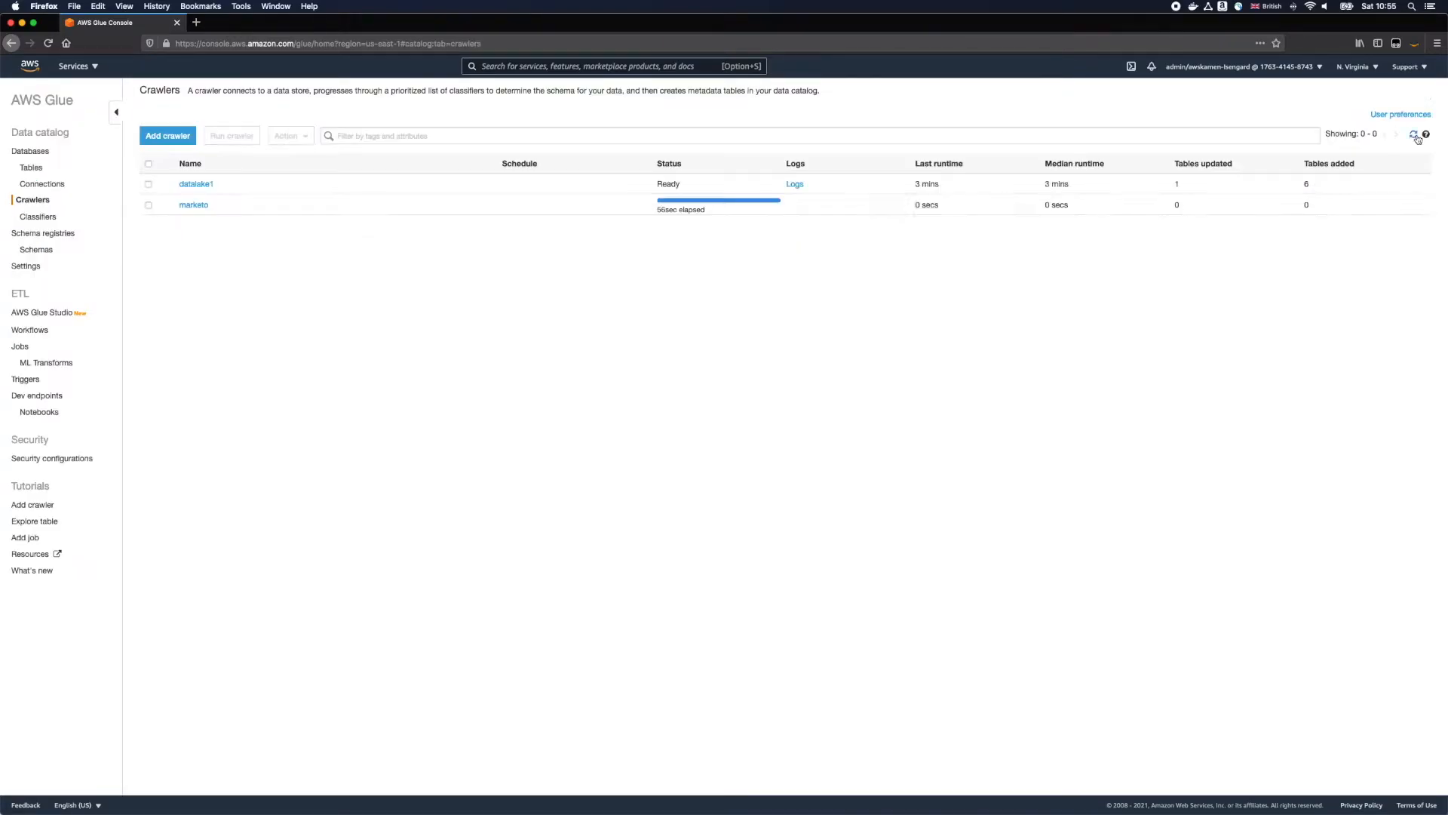
pyautogui.click(1415, 134)
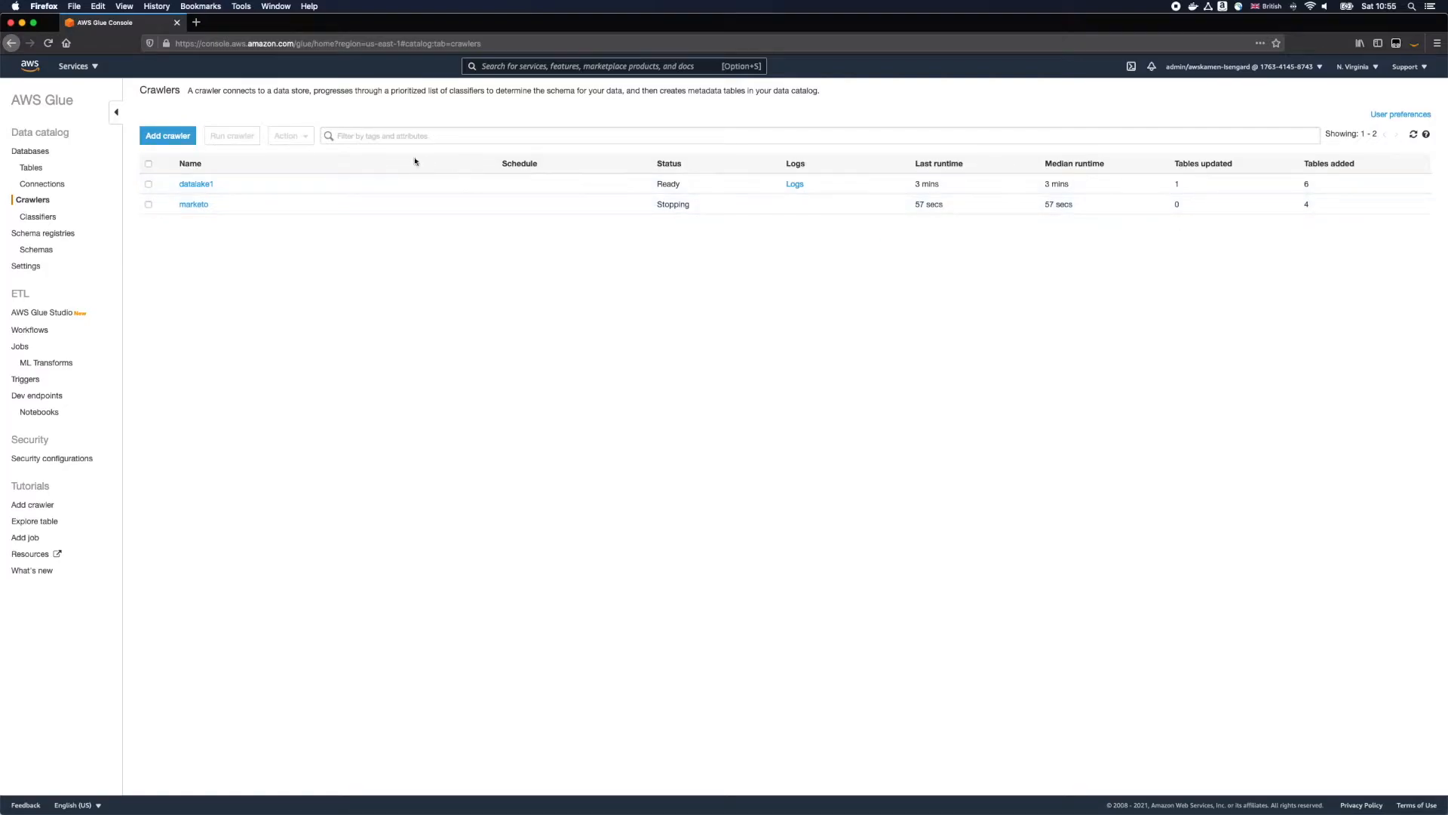
# Step: Open the marketo_s3 table in the Glue data catalog and examine its properties and schema
pyautogui.click(35, 168)
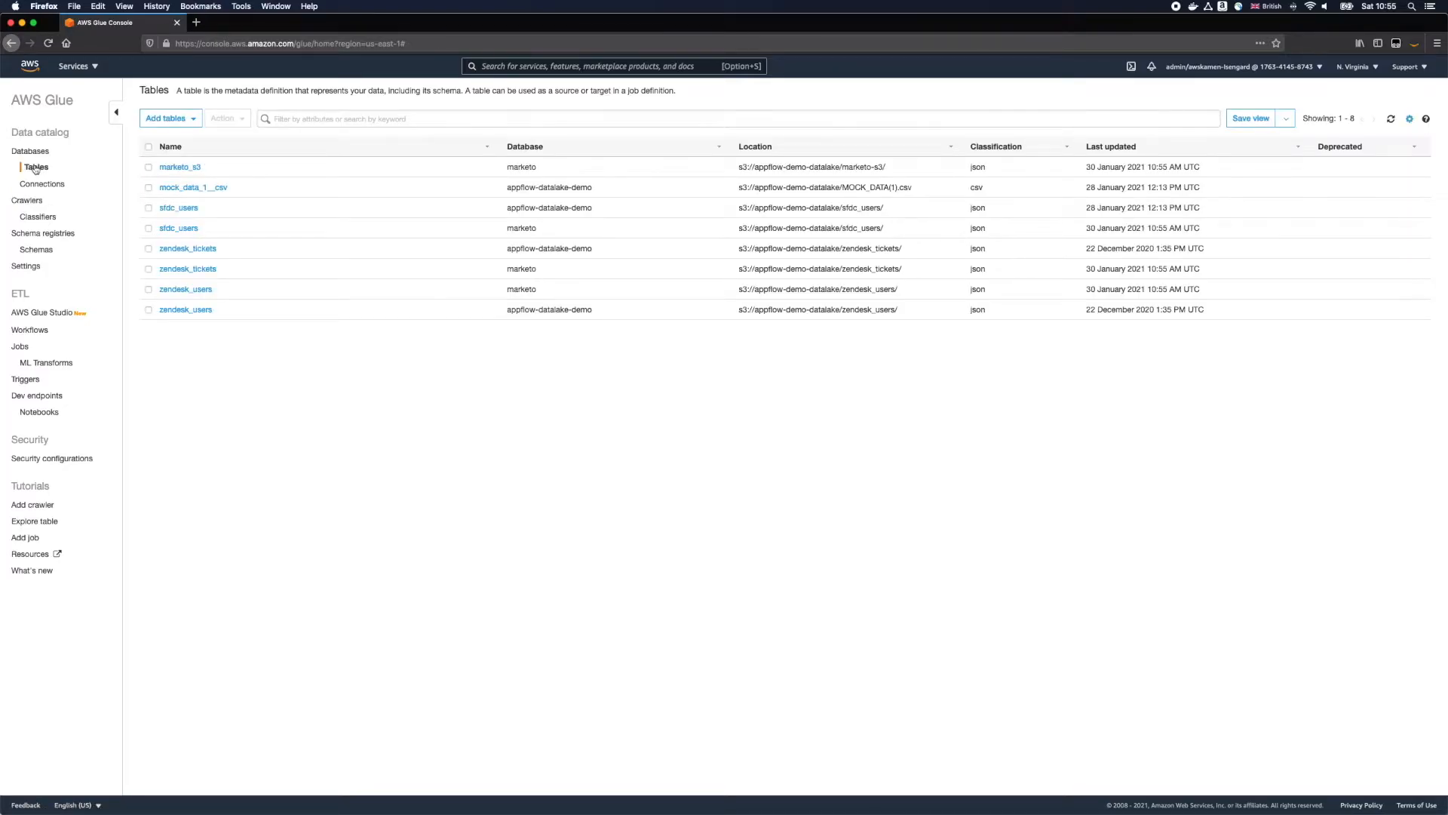
pyautogui.click(185, 170)
pyautogui.scroll(-3, 474, 467)
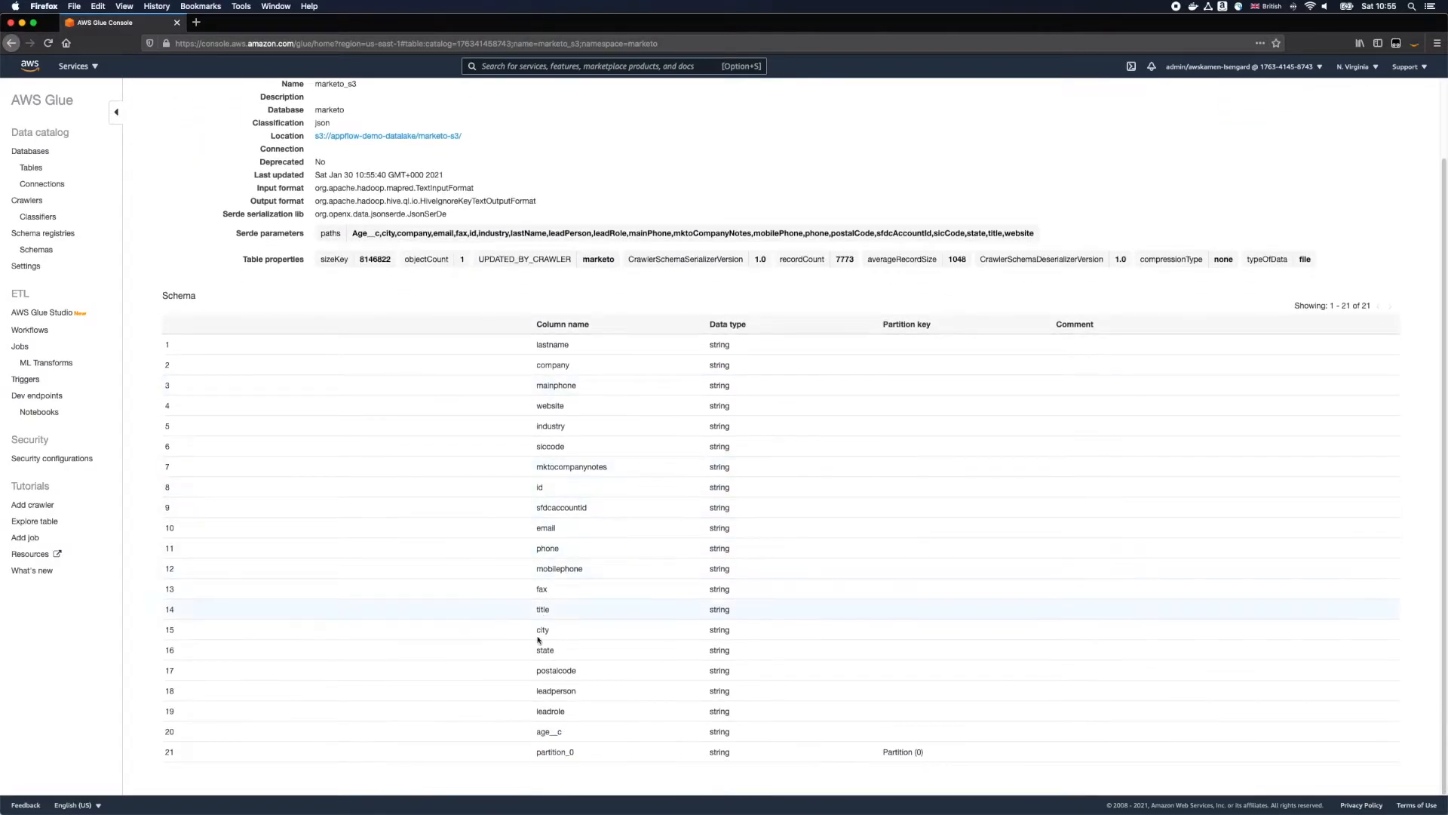
pyautogui.scroll(3, 541, 743)
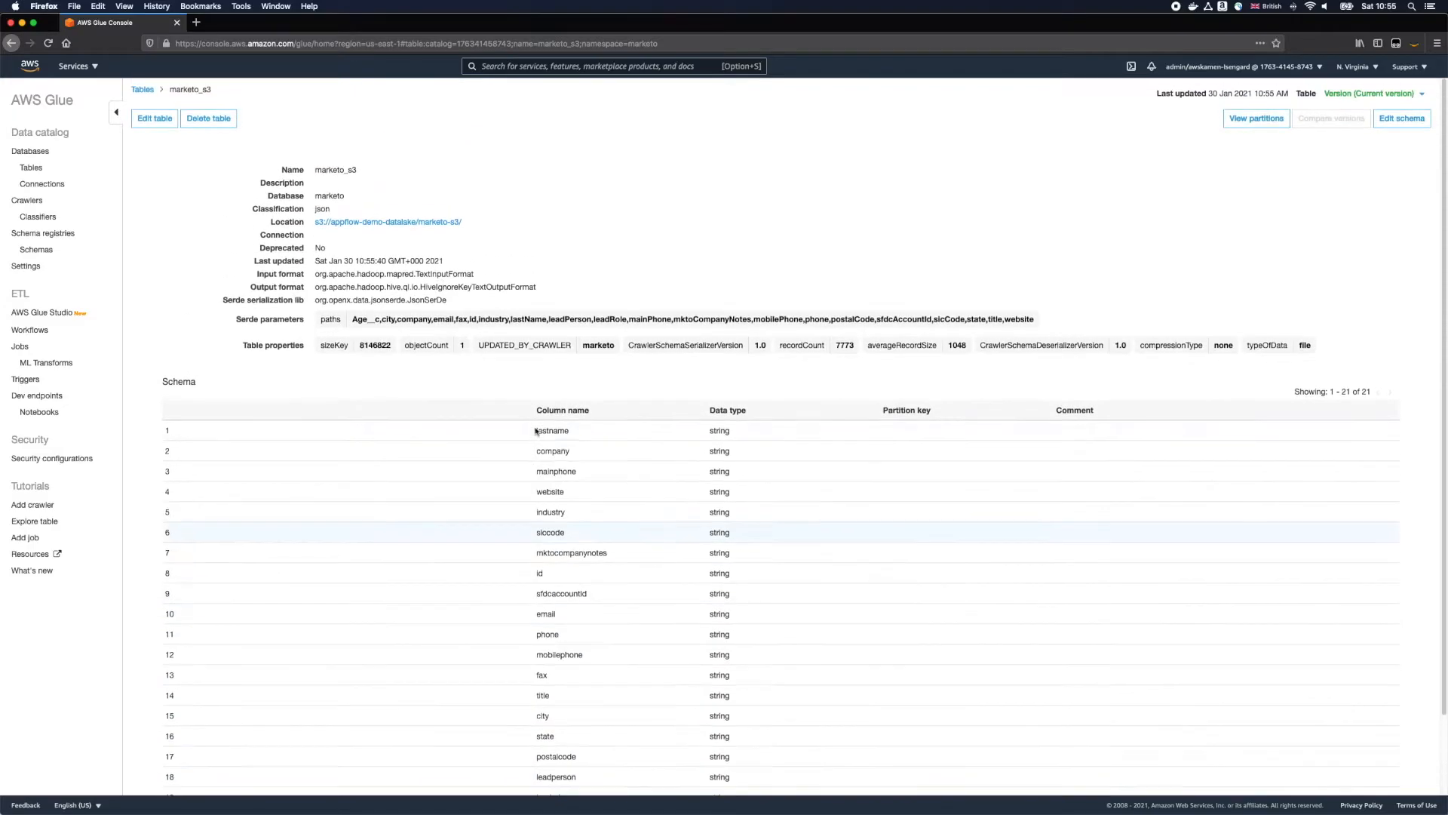
# Step: Switch to Athena and preview the marketo_s3 table in the marketo database
pyautogui.click(72, 72)
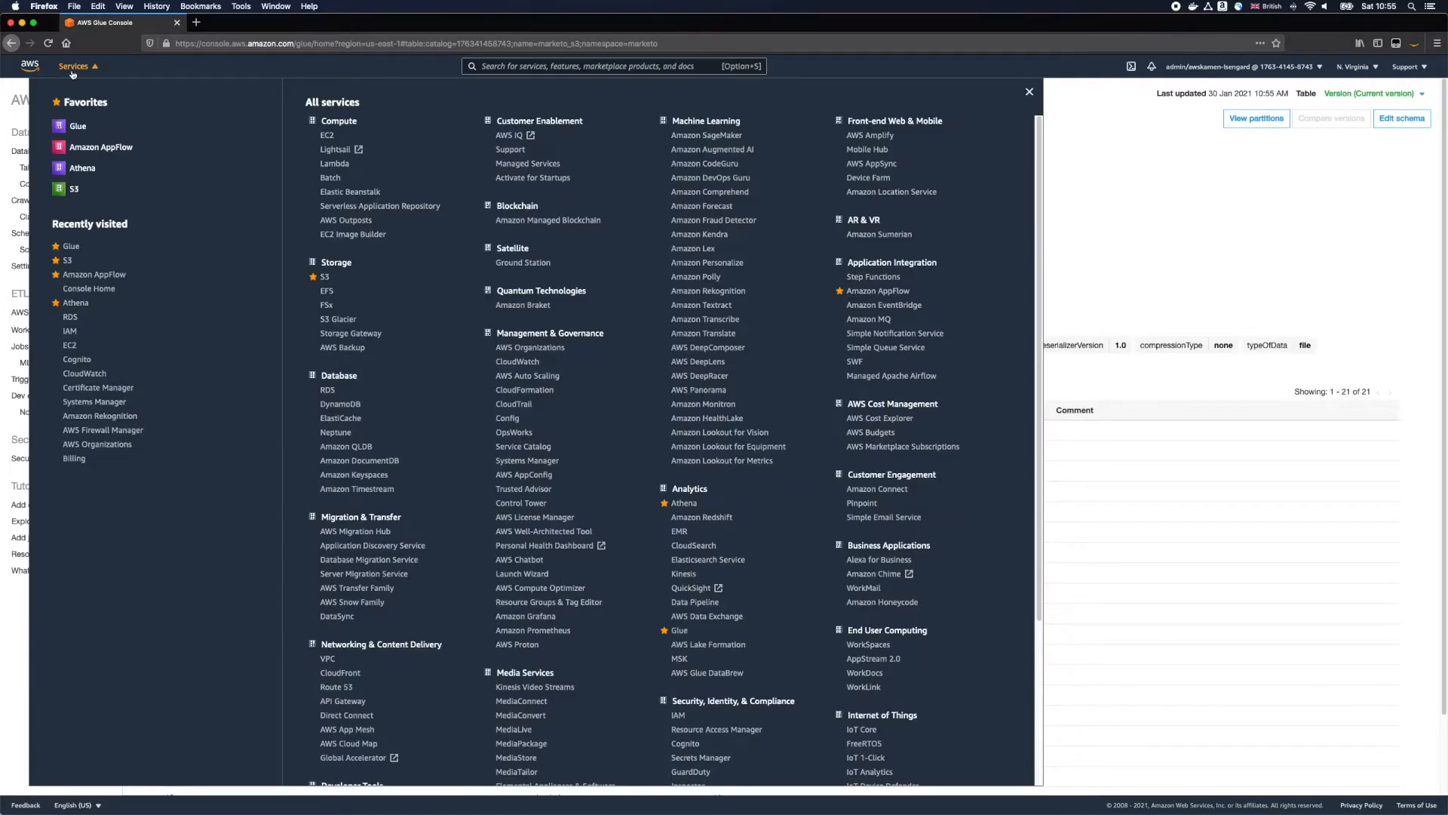
pyautogui.click(684, 503)
pyautogui.click(331, 306)
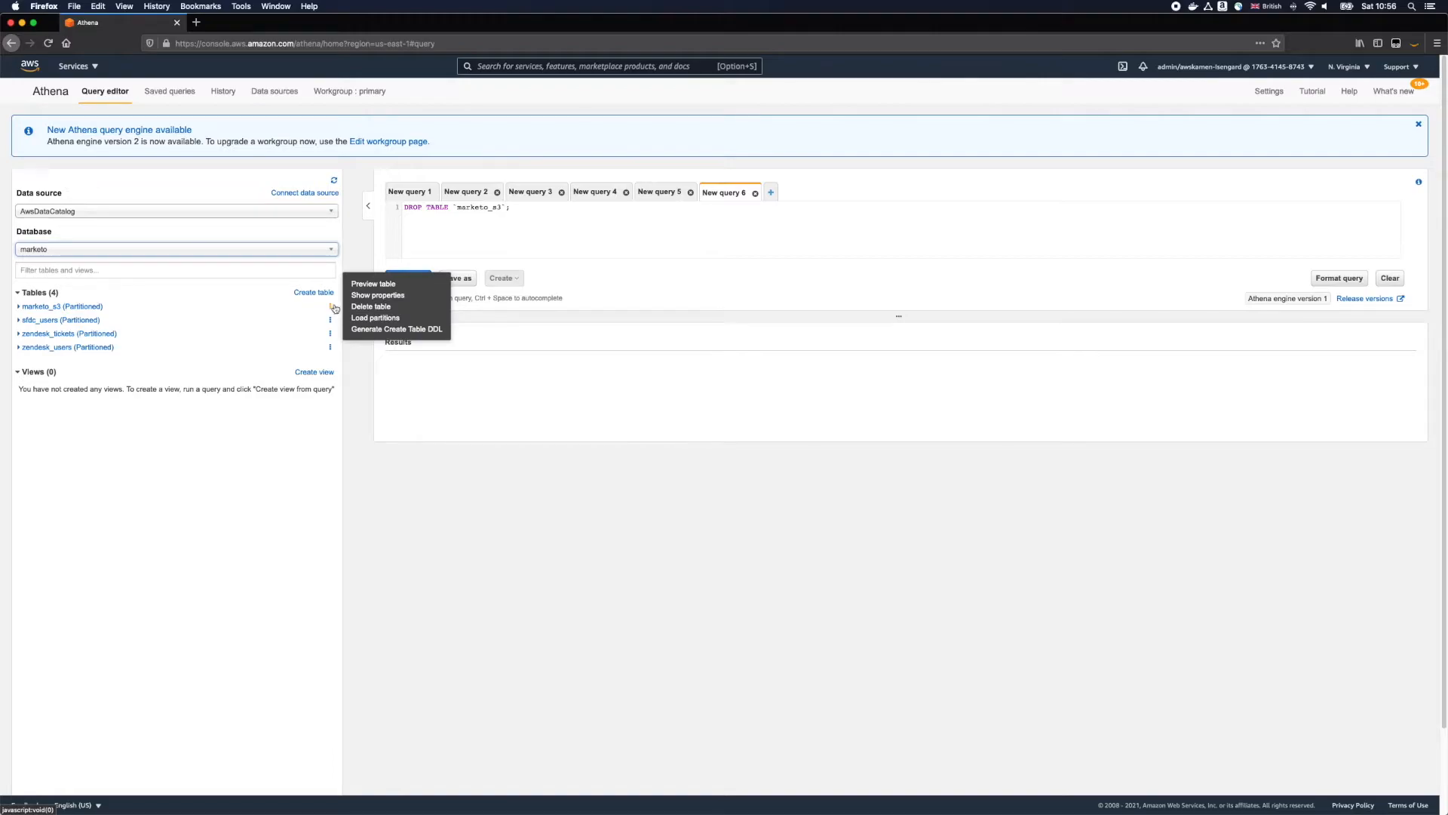
pyautogui.click(361, 285)
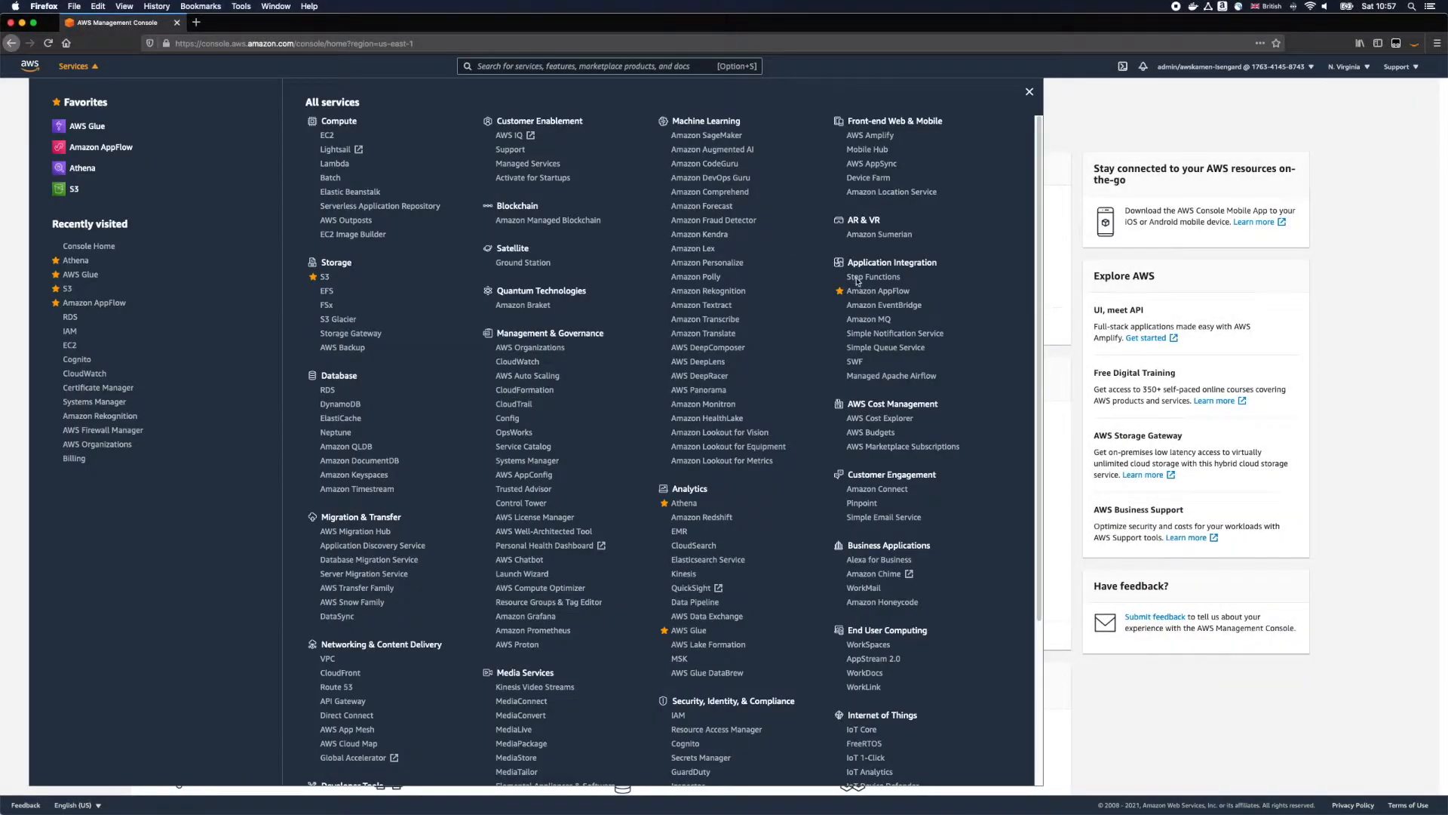
# Step: Switch to Amazon AppFlow and start a new flow named marketo-sfdc with the default encryption settings
pyautogui.click(861, 291)
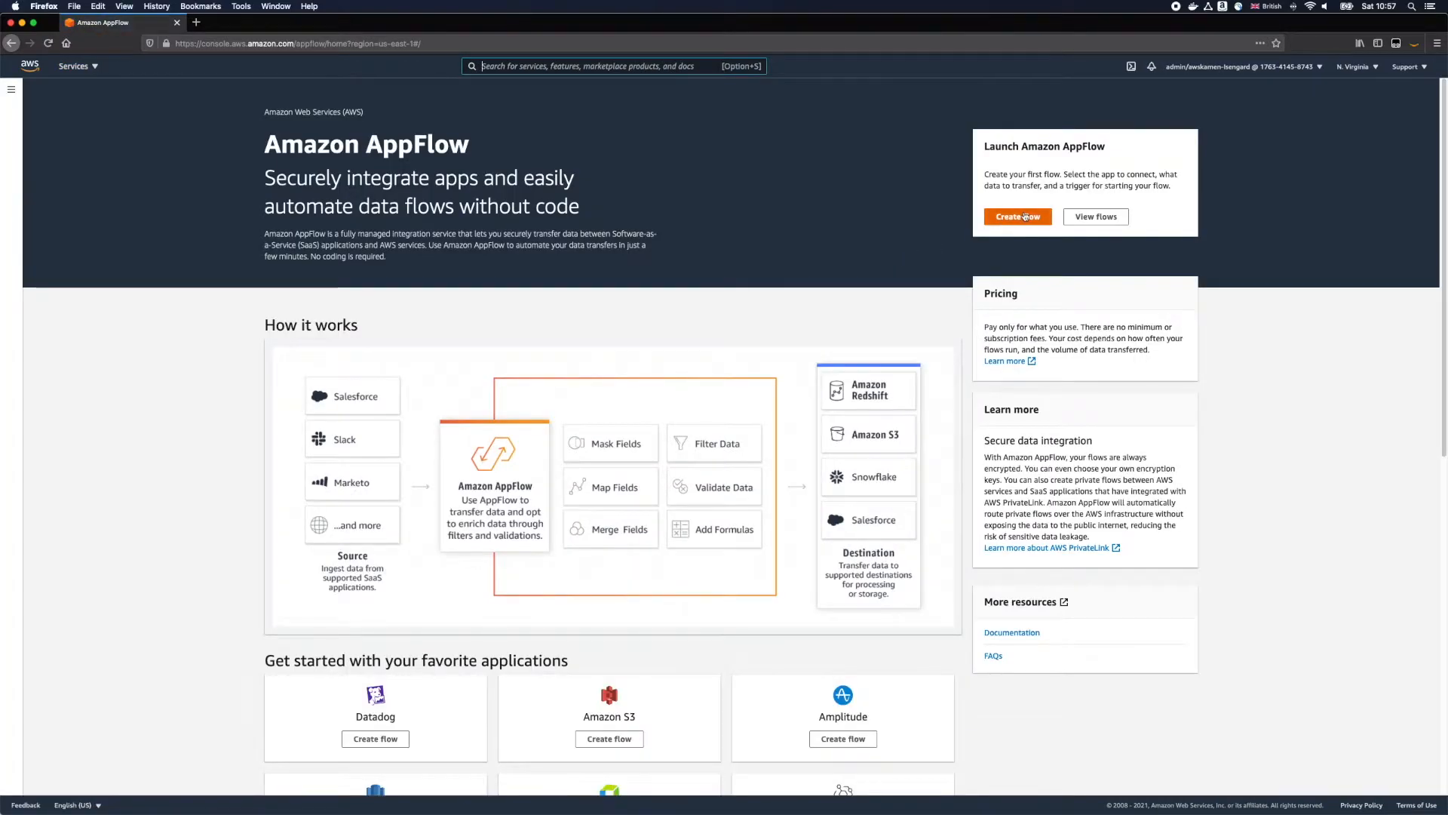
pyautogui.click(1017, 217)
pyautogui.click(319, 382)
pyautogui.write('marketo-sfdc')
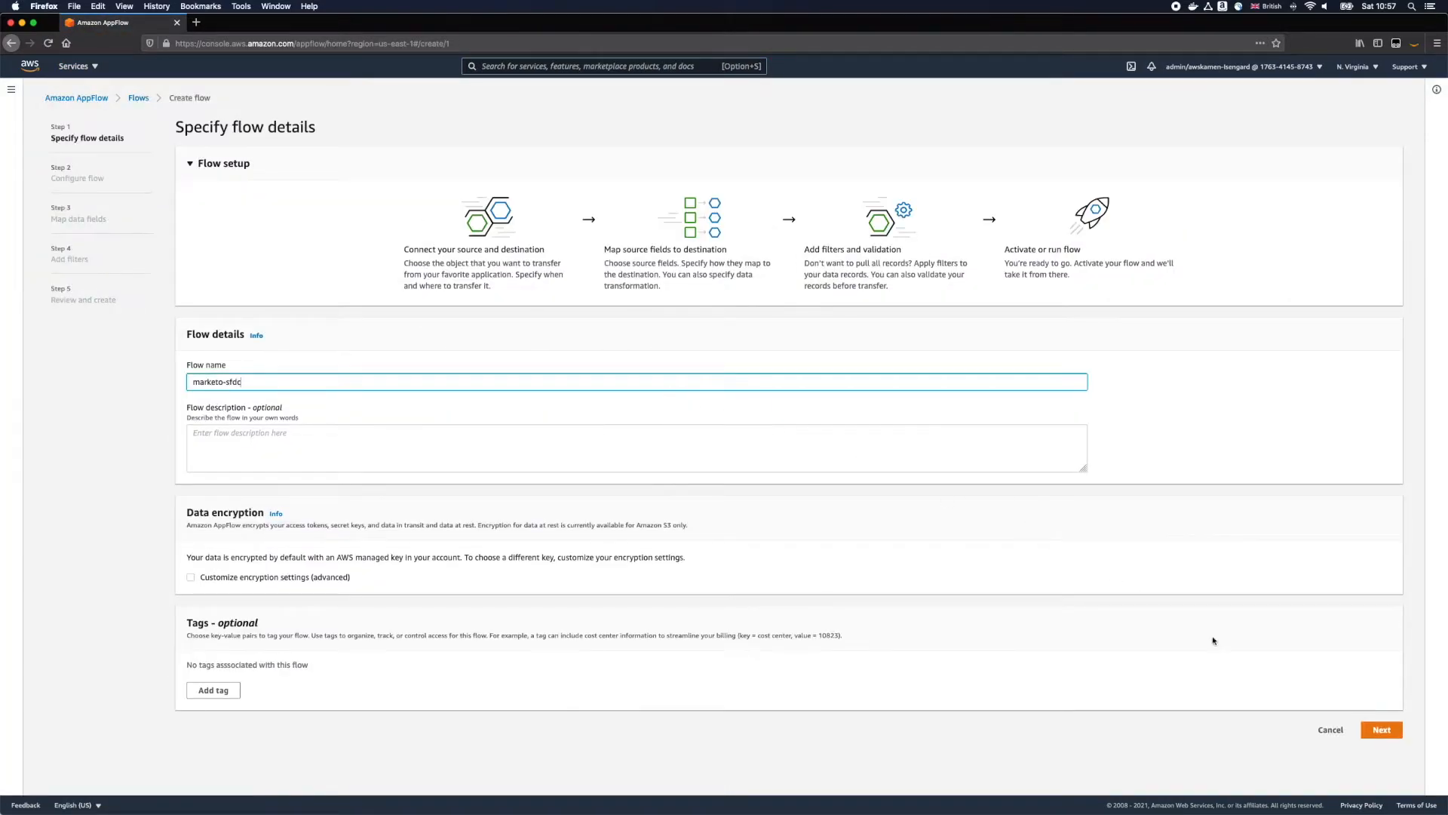
pyautogui.click(1370, 730)
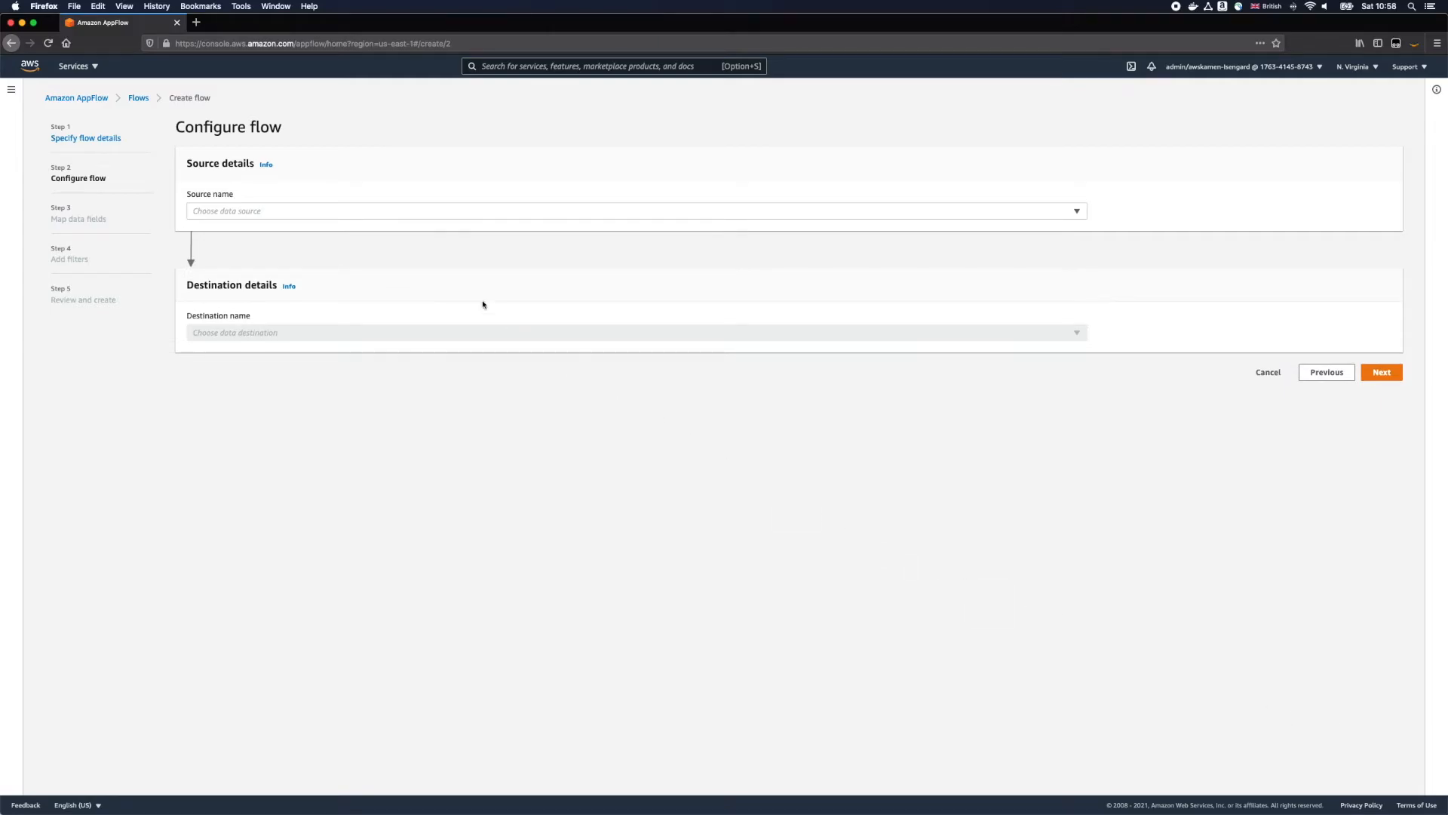
# Step: Set the flow's source to Marketo using the marketo connection and the Leads (Bulk Extract) object
pyautogui.click(374, 211)
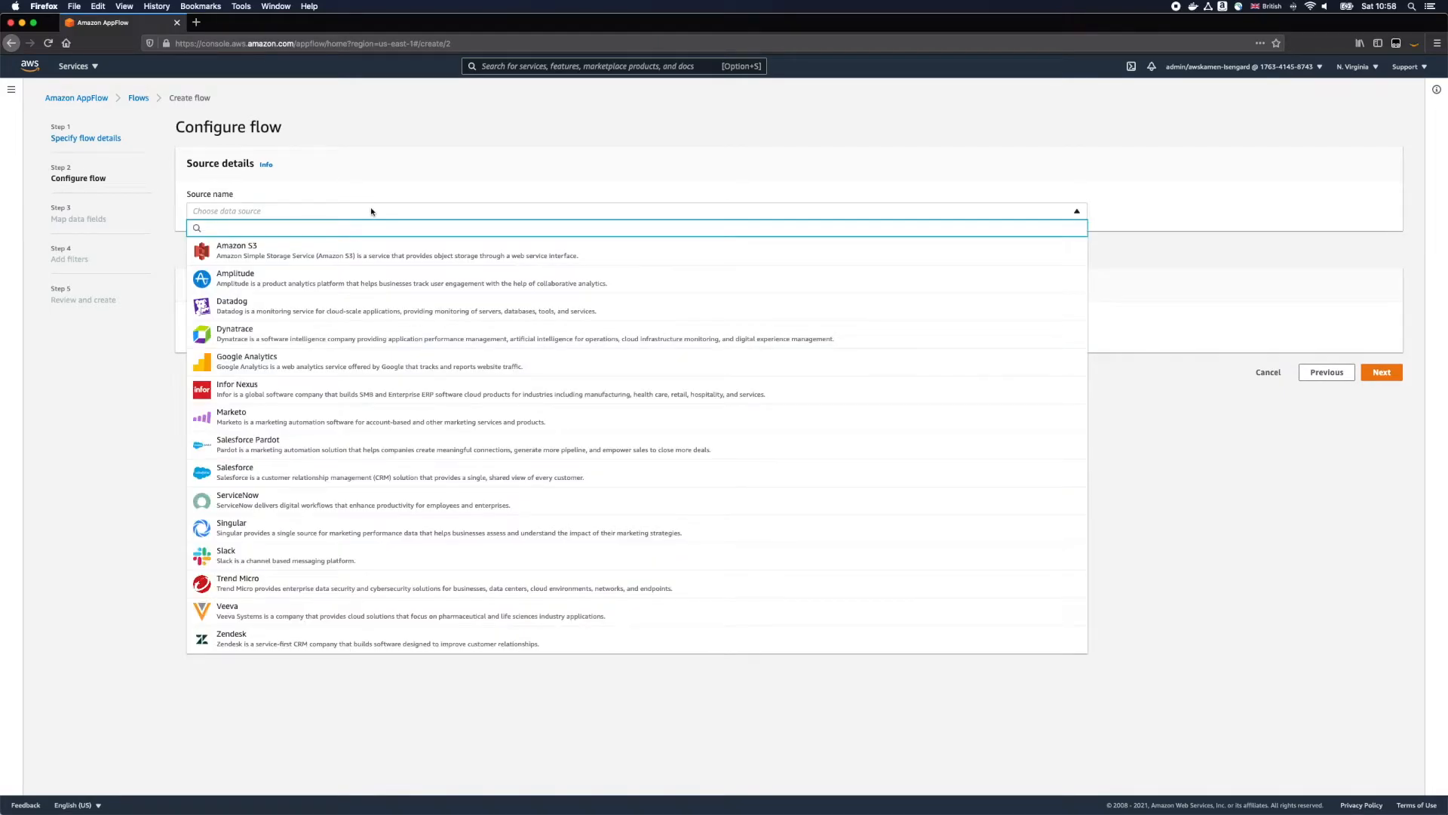
pyautogui.click(291, 416)
pyautogui.click(262, 267)
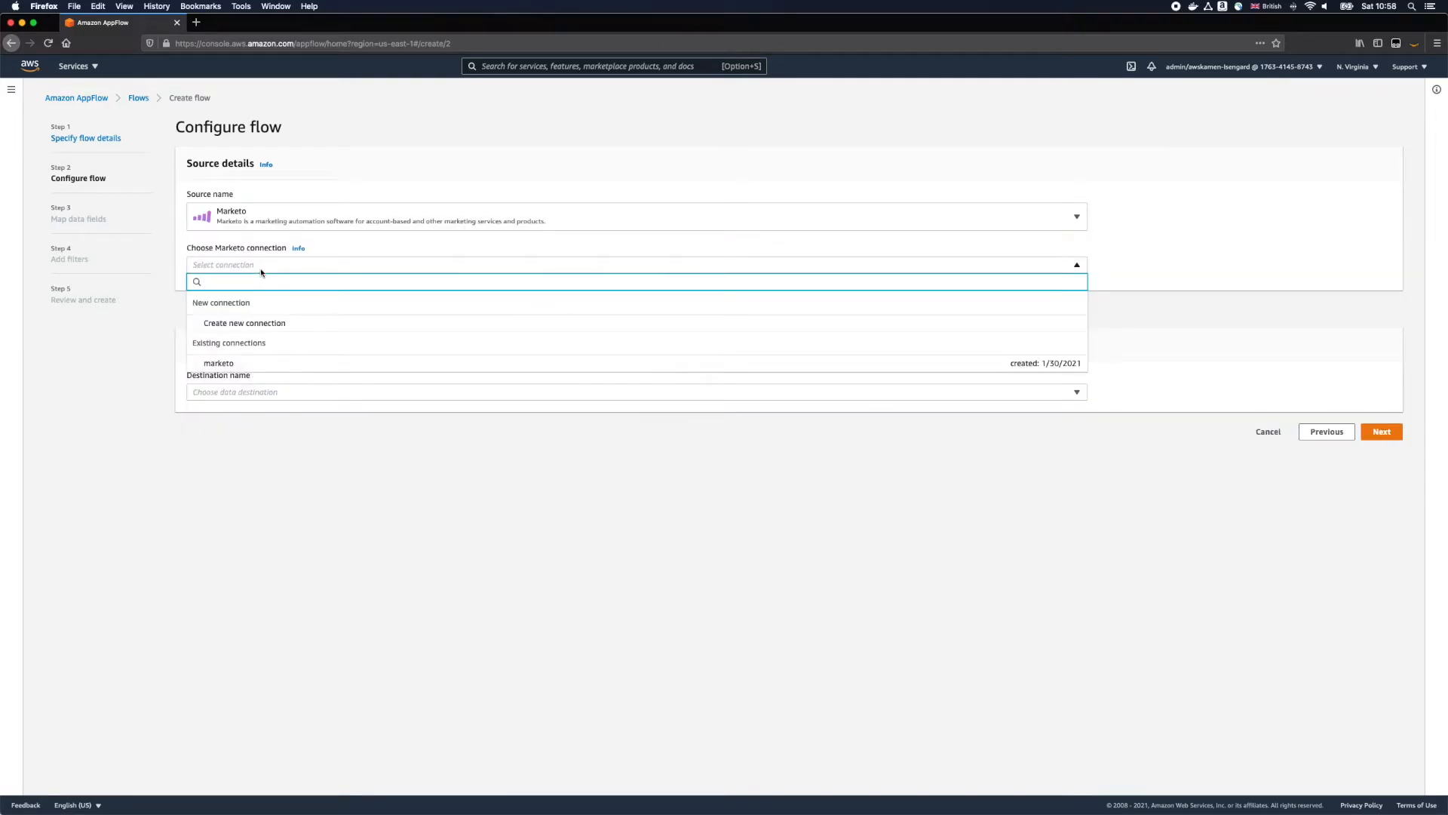
pyautogui.click(237, 368)
pyautogui.click(260, 318)
pyautogui.click(253, 391)
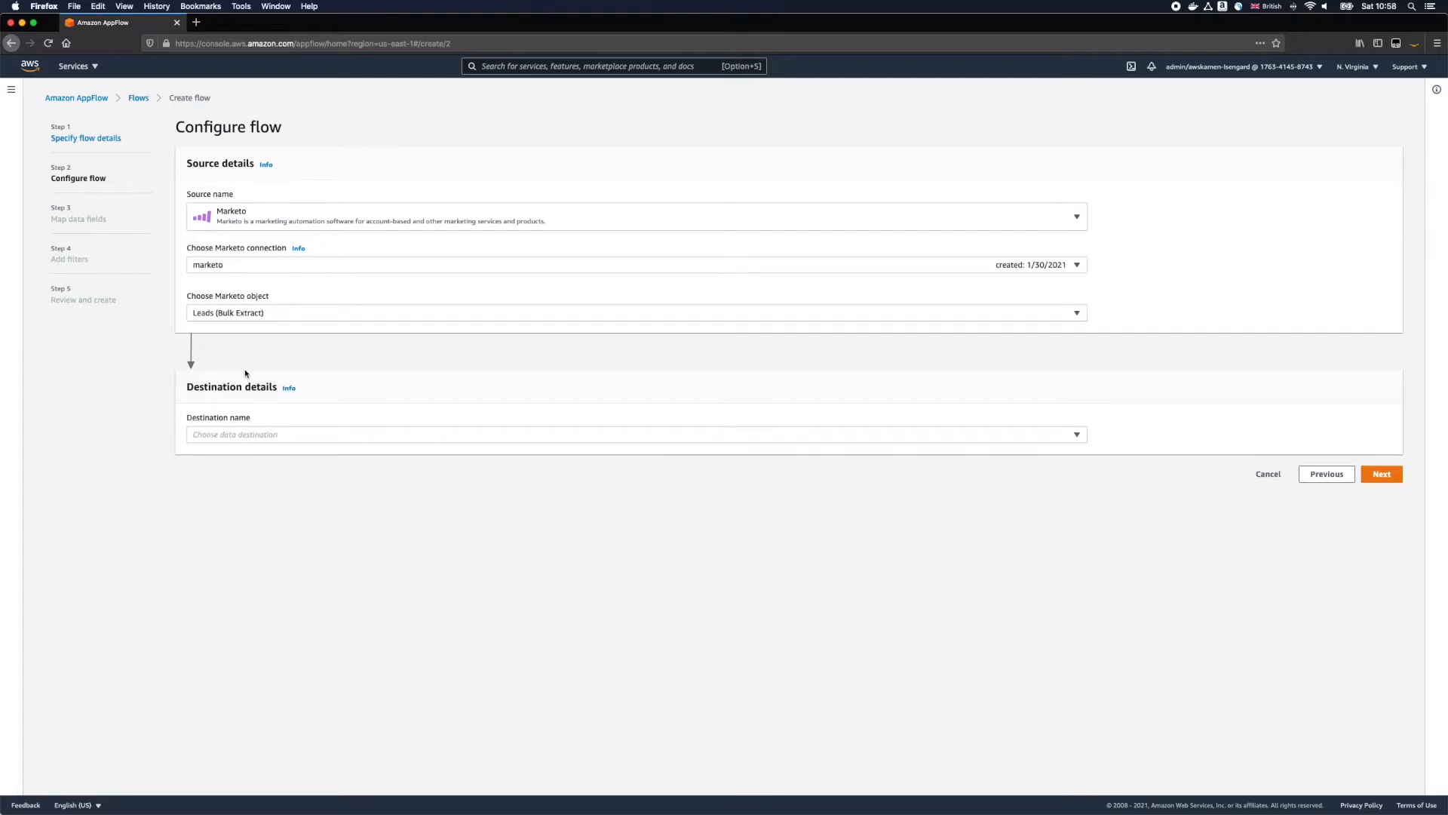
# Step: Set the flow's destination to Salesforce using the sfdc connection and the Lead object, keeping the default error handling
pyautogui.click(267, 436)
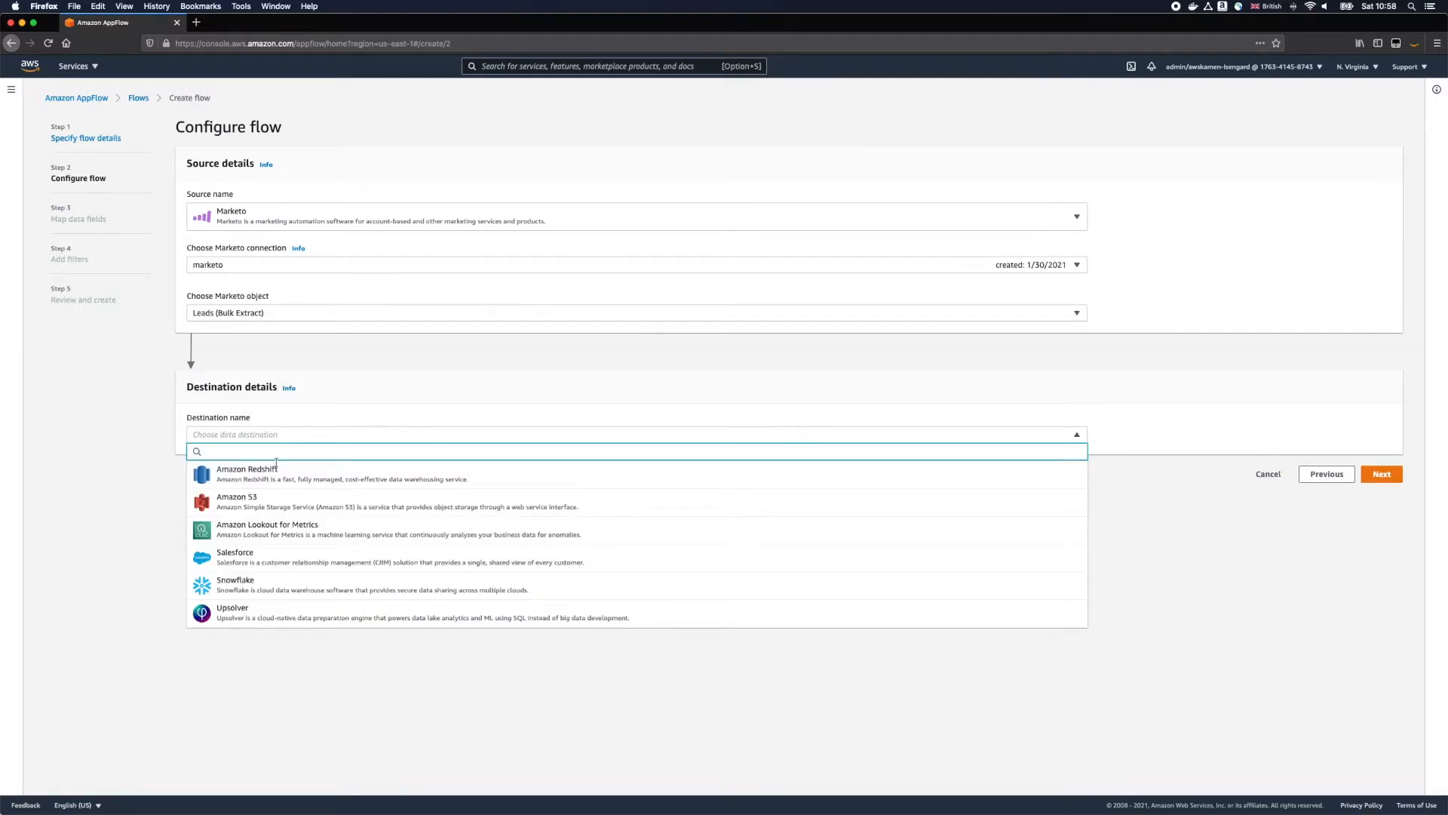
pyautogui.click(267, 556)
pyautogui.click(257, 491)
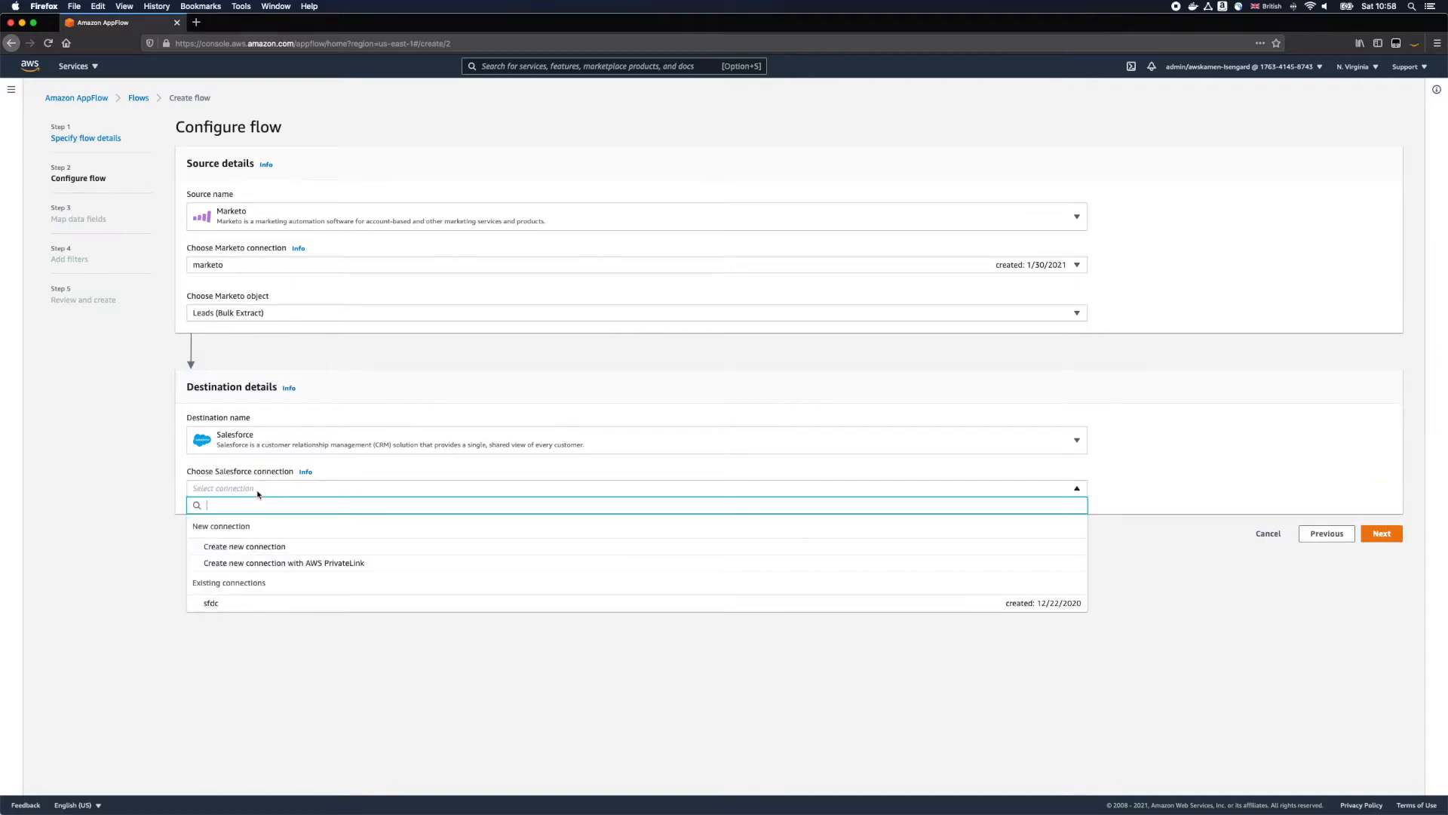
pyautogui.click(270, 607)
pyautogui.click(273, 539)
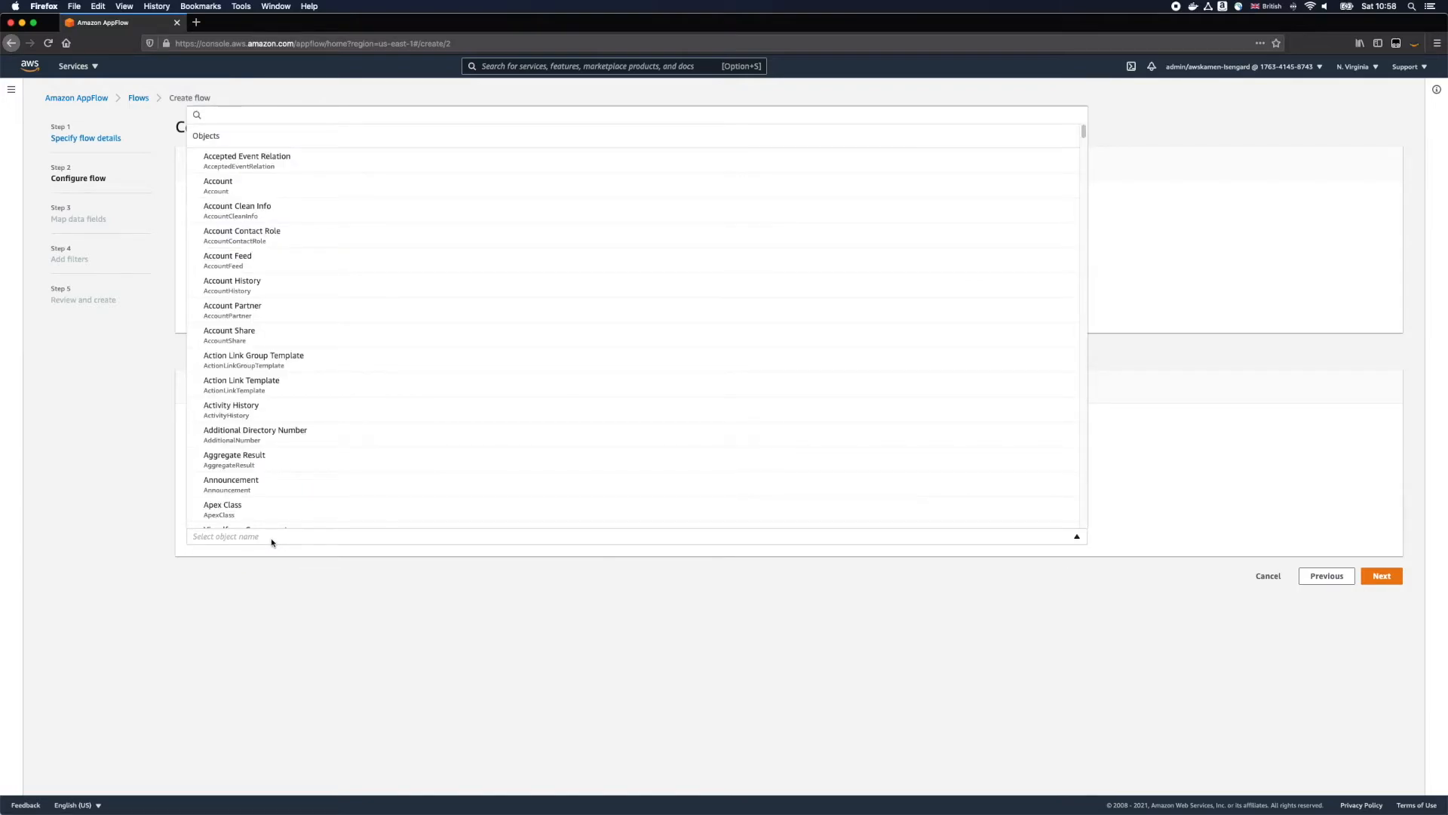
pyautogui.click(255, 124)
pyautogui.write('lead')
pyautogui.click(250, 395)
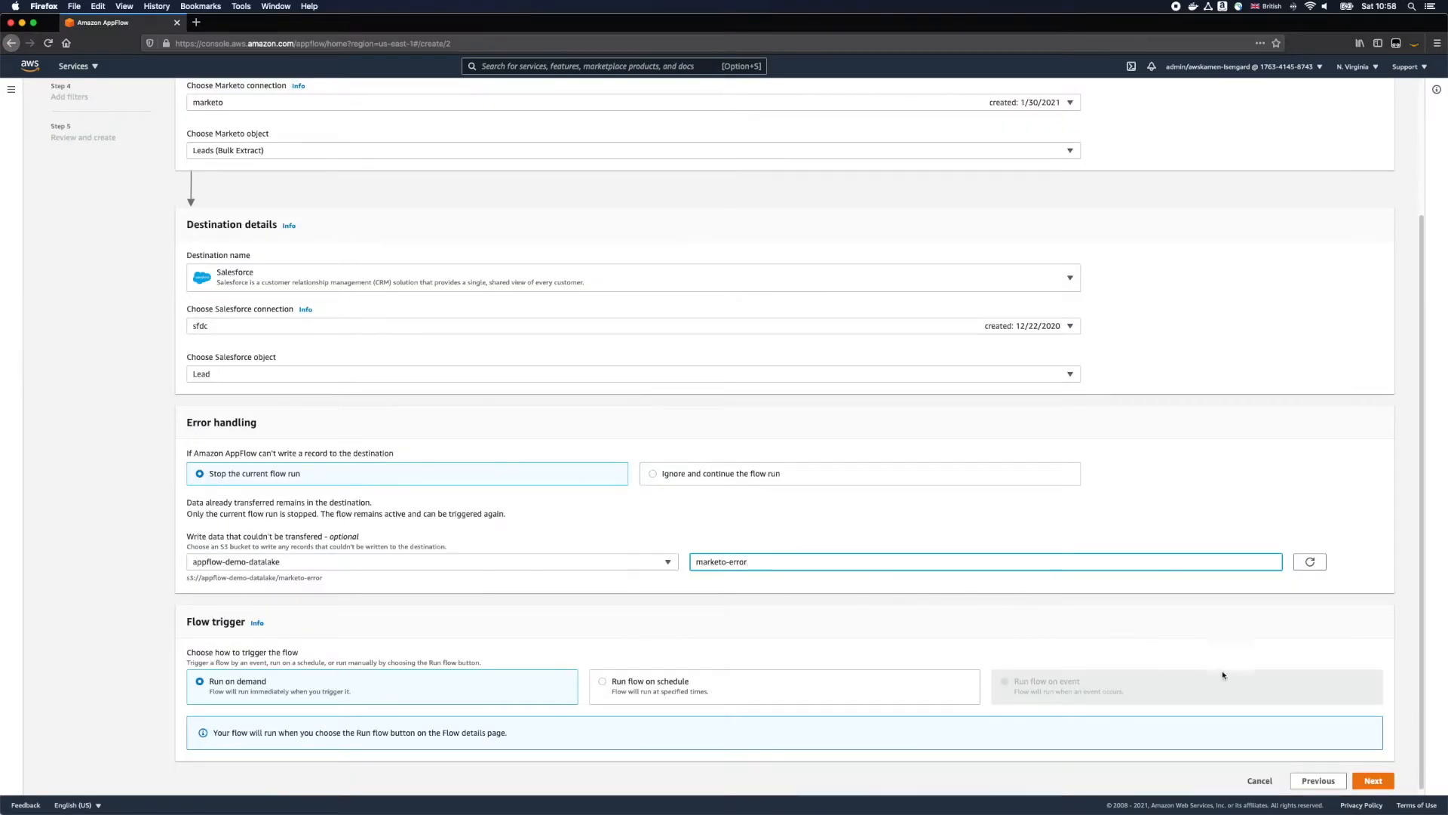
pyautogui.click(1378, 783)
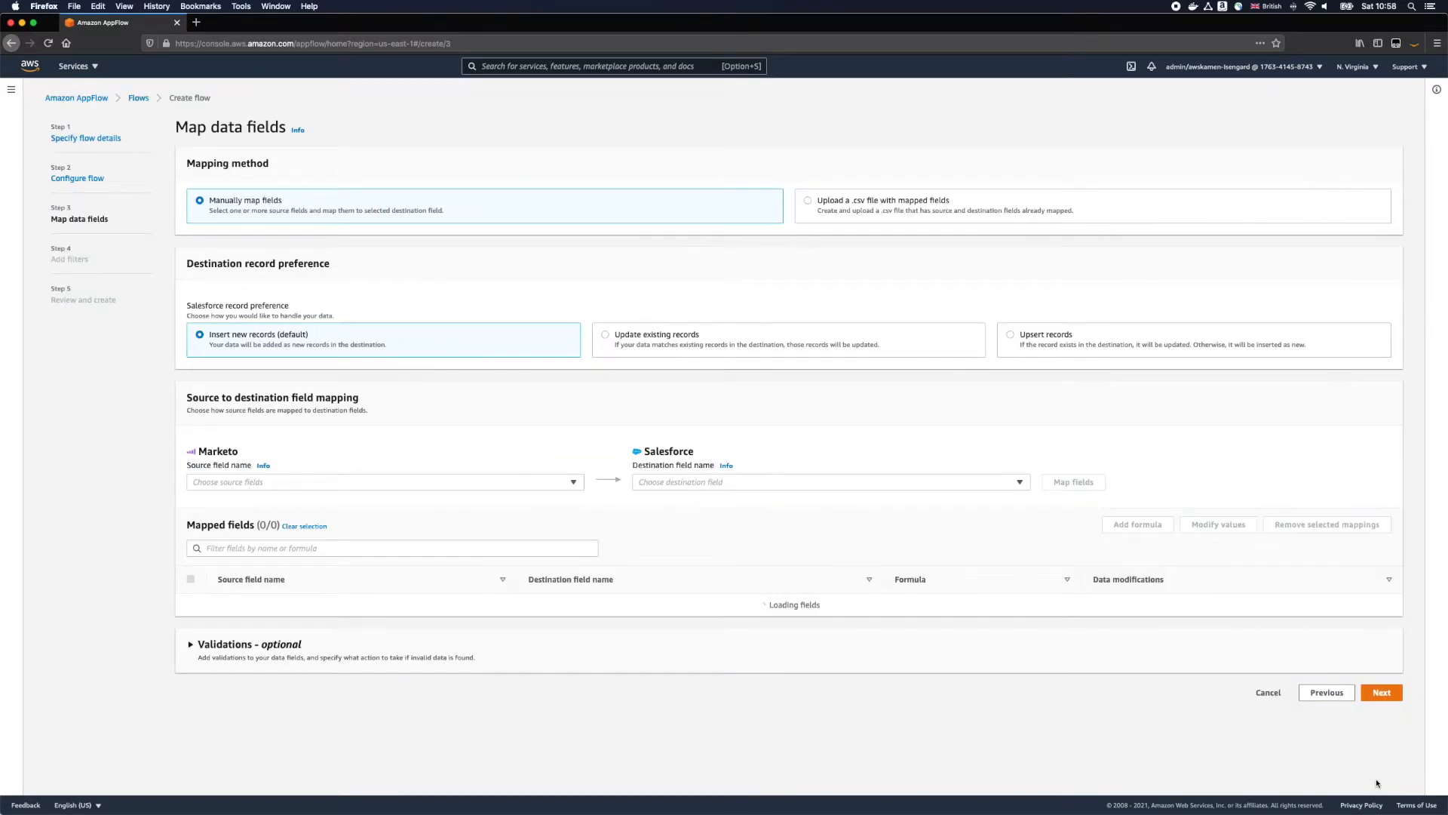
# Step: Map the Marketo source field Full Name to the Salesforce destination field Last Name
pyautogui.click(659, 487)
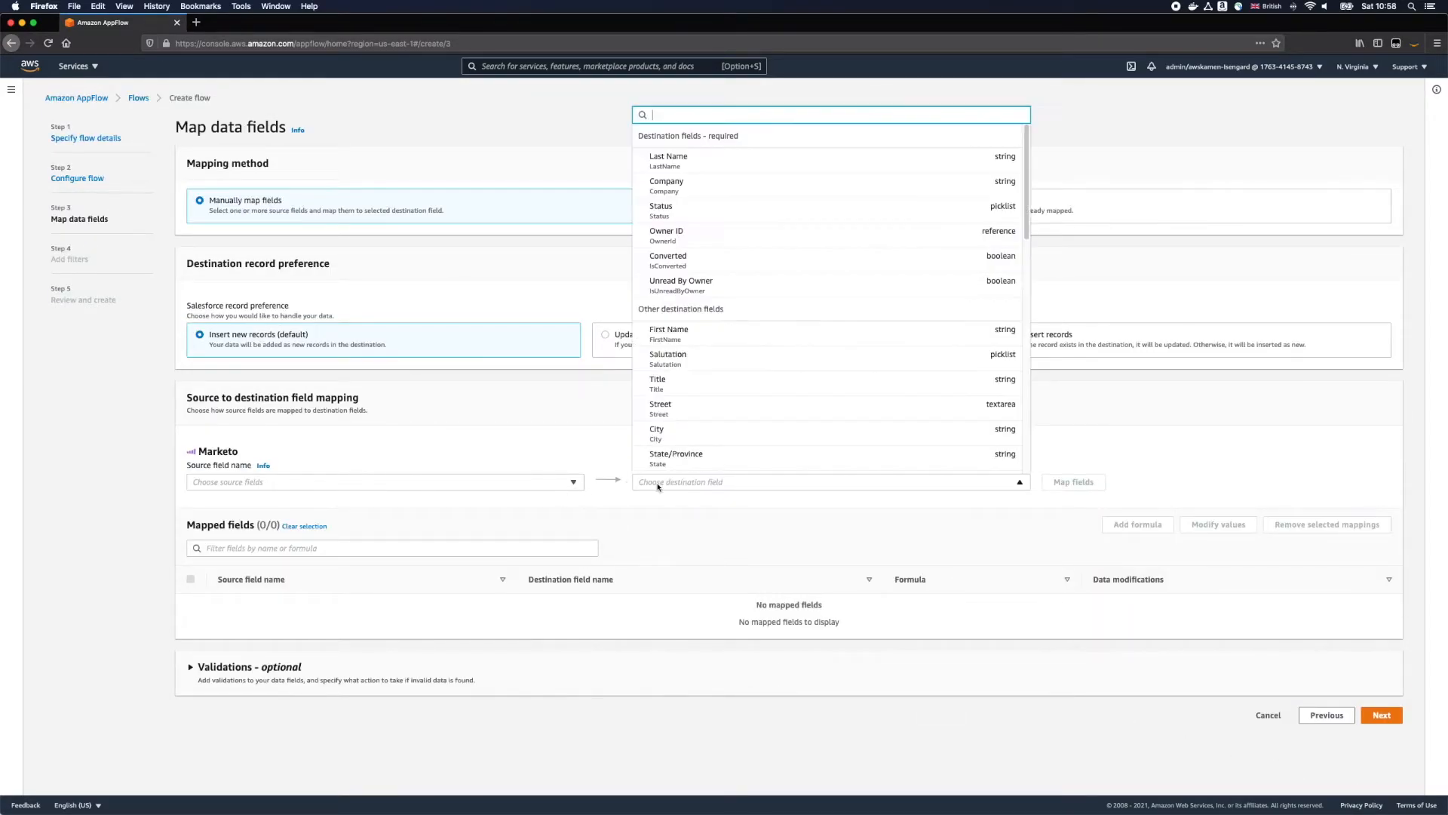
pyautogui.click(694, 159)
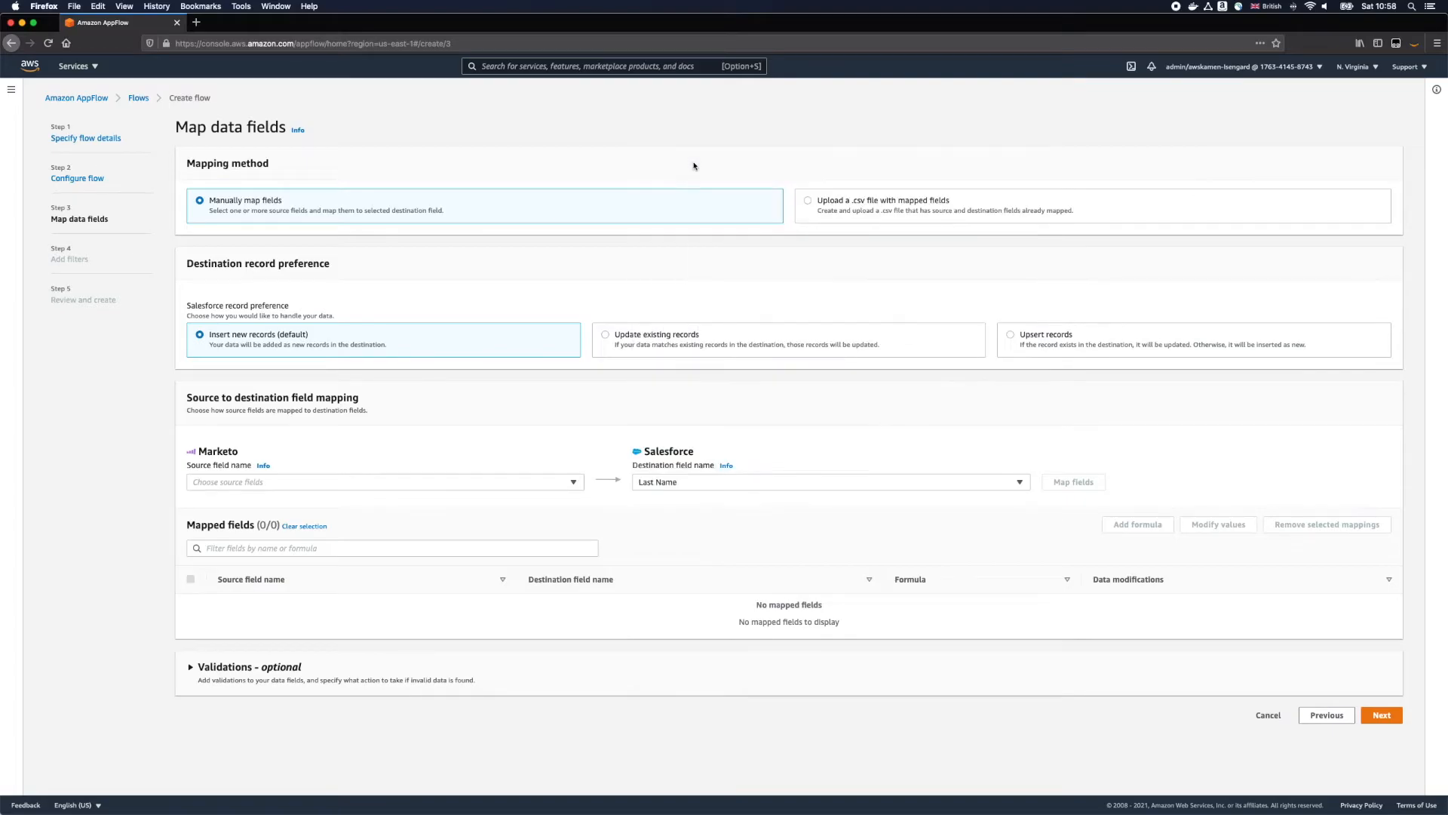
pyautogui.click(534, 488)
pyautogui.click(385, 335)
pyautogui.click(1073, 481)
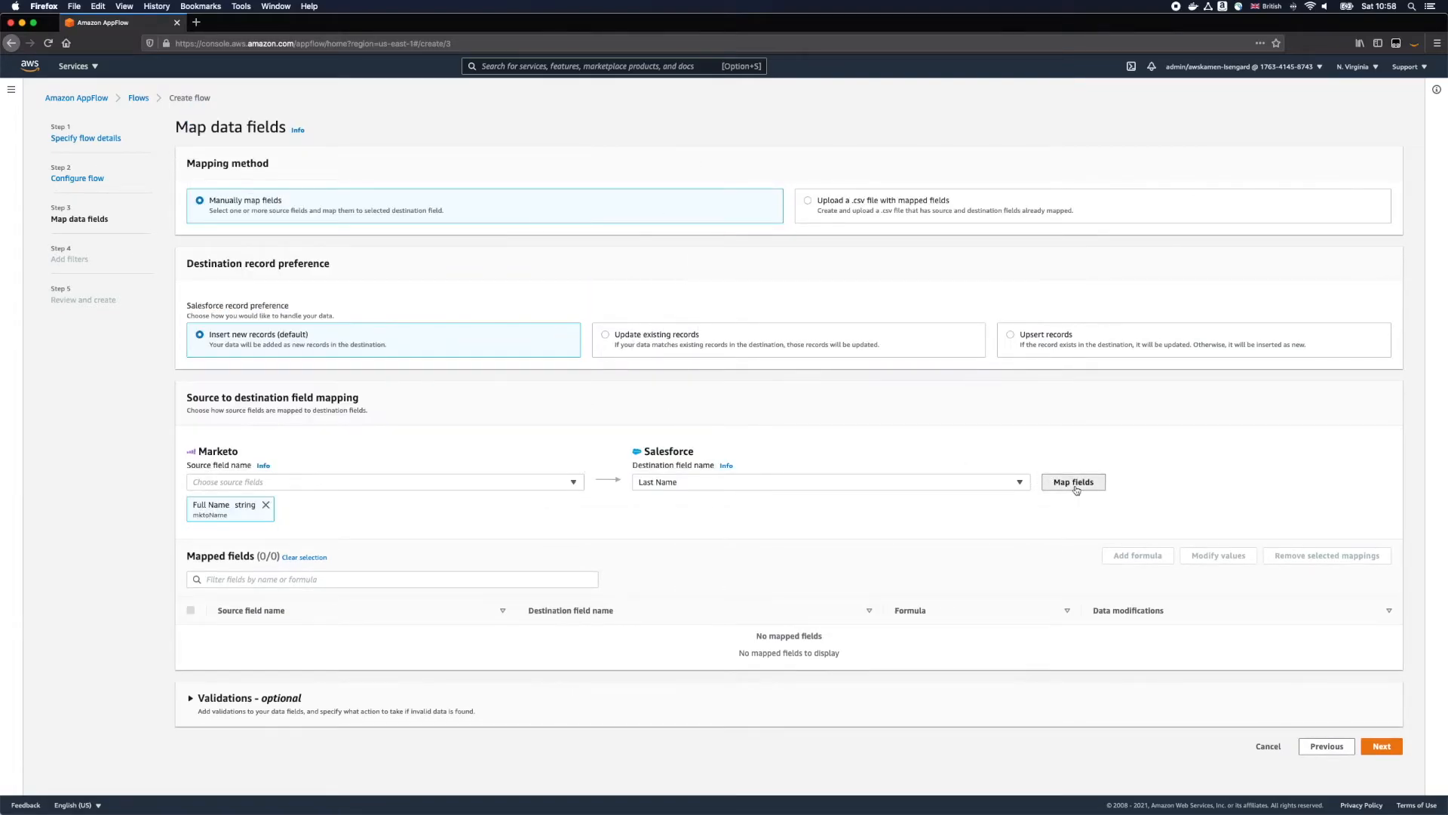
# Step: Map Company Name to Company, Email Address to Email and Website to Website, and proceed to the filters
pyautogui.click(702, 486)
pyautogui.click(679, 160)
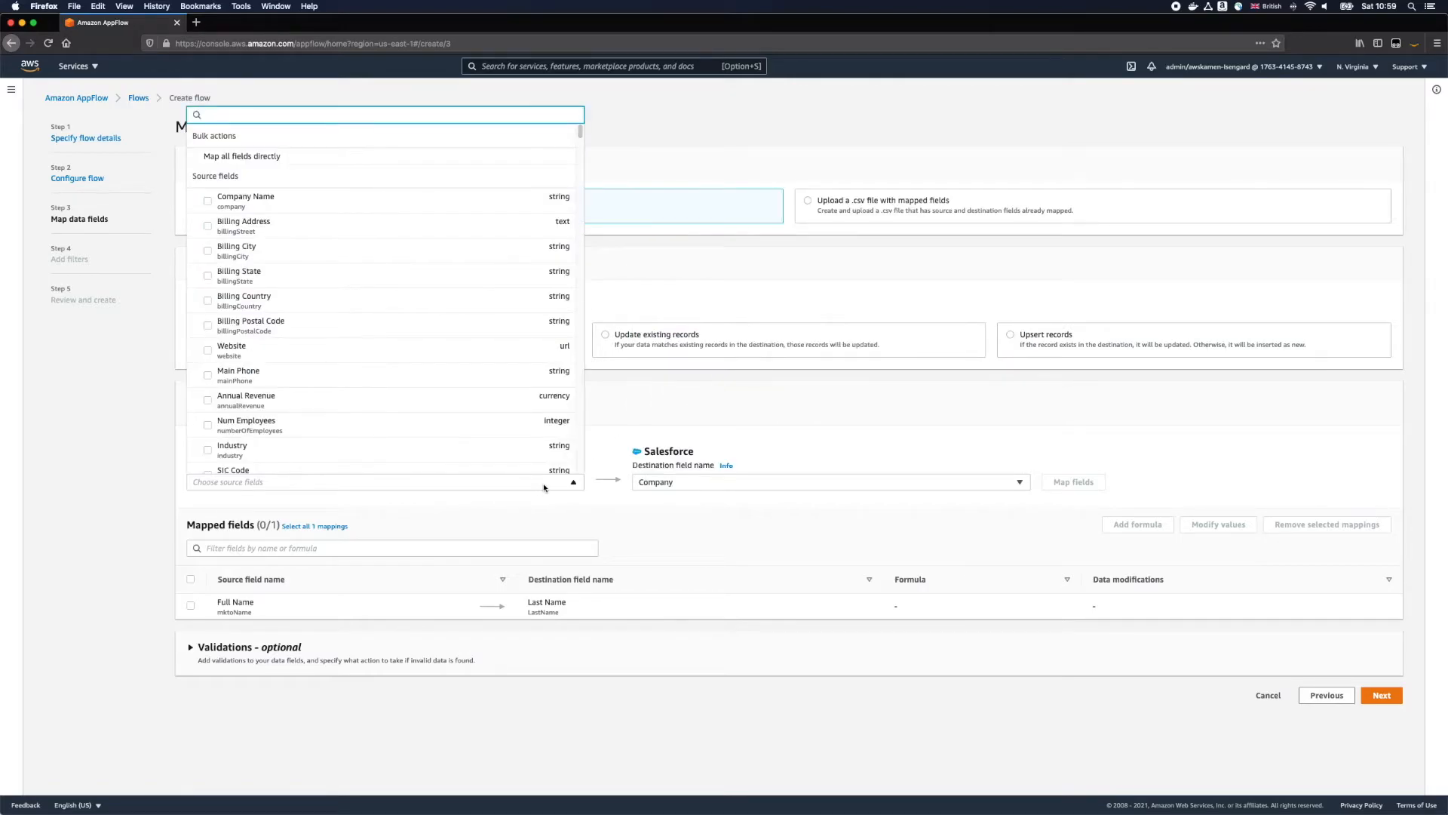
pyautogui.write('comp')
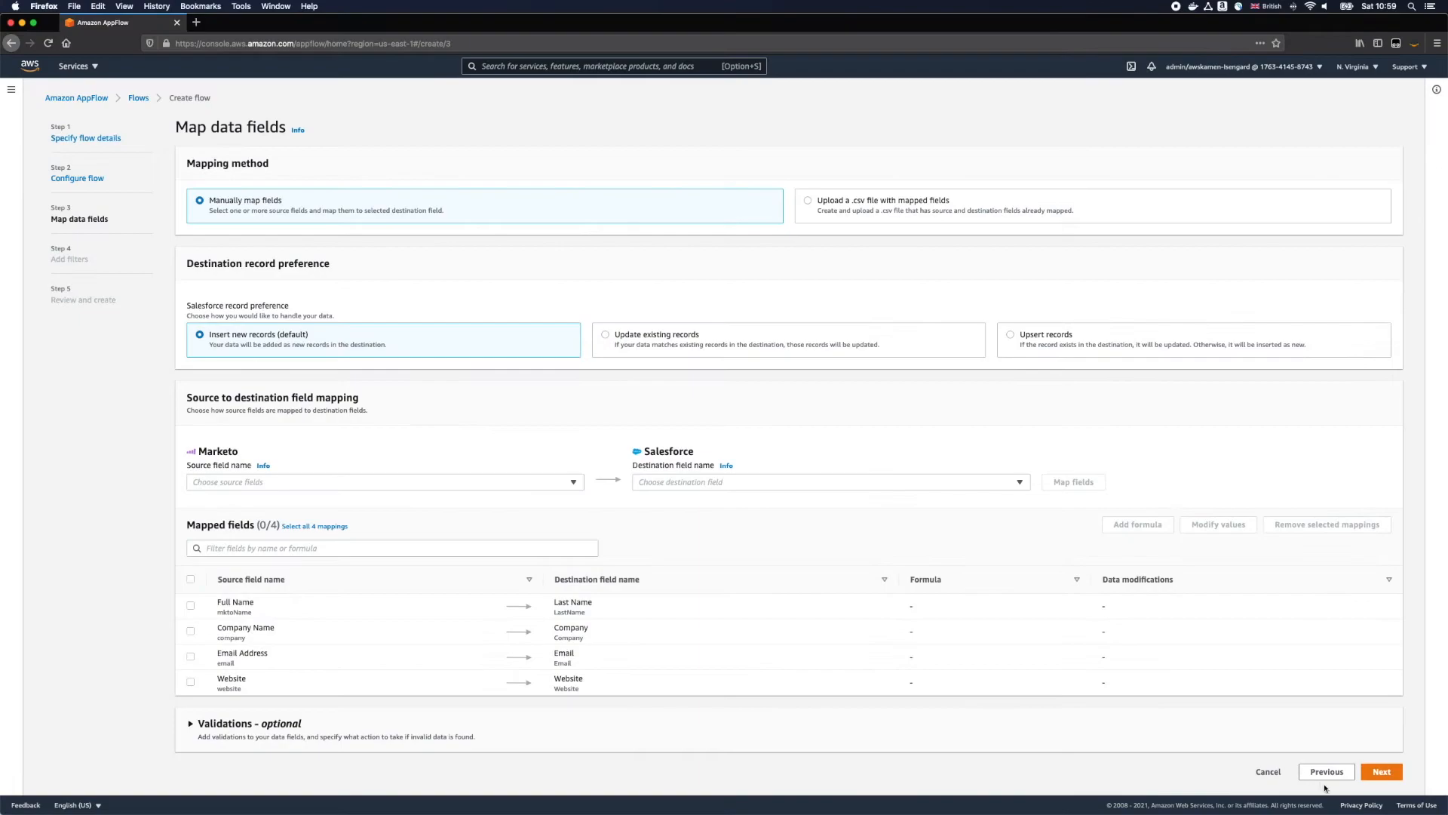
pyautogui.click(1380, 772)
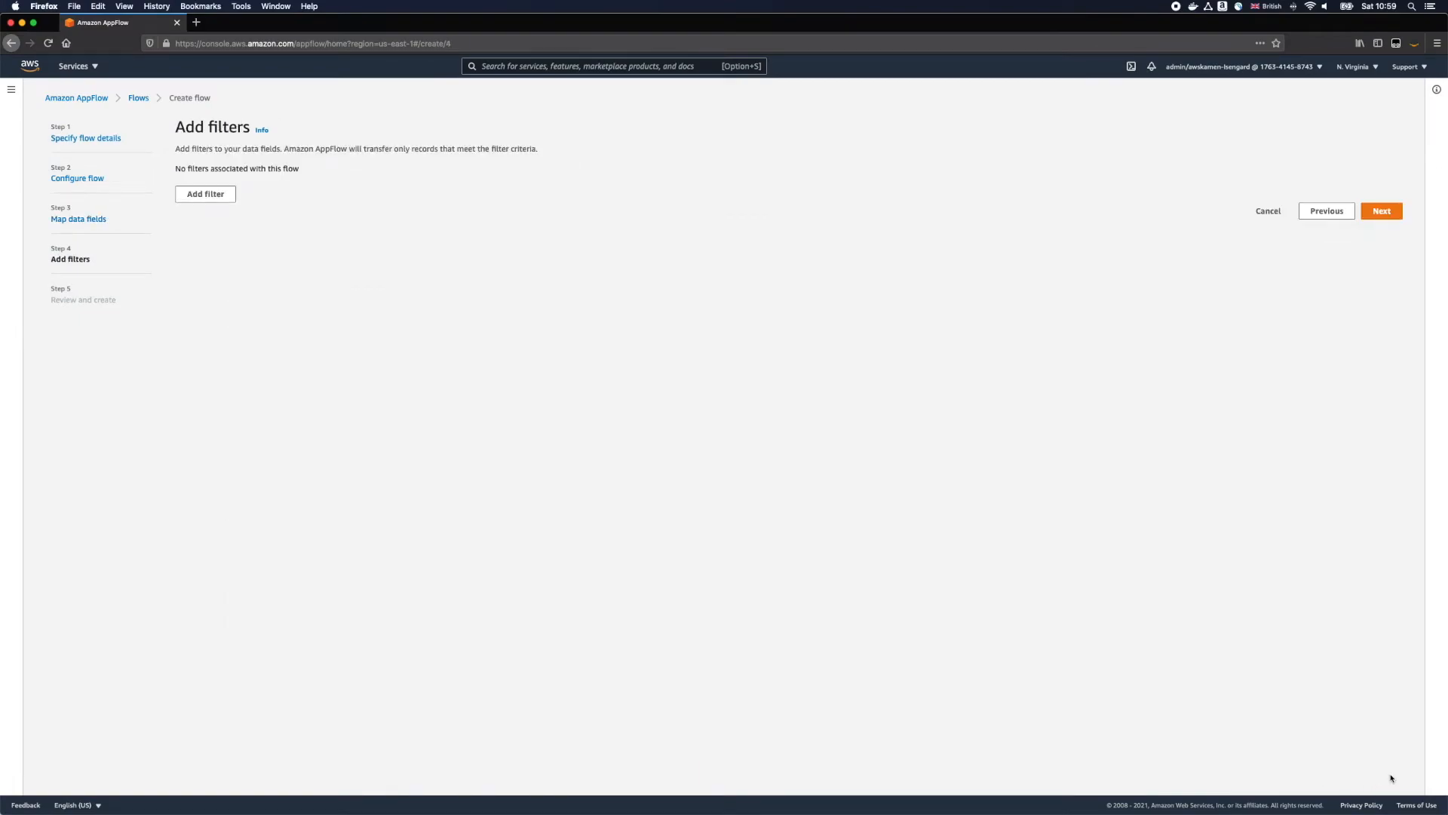
# Step: Add a filter on Created At that is between 2021/01/20 and 2021/01/30
pyautogui.click(196, 199)
pyautogui.click(263, 224)
pyautogui.click(267, 268)
pyautogui.click(565, 233)
pyautogui.click(573, 244)
pyautogui.click(837, 227)
pyautogui.click(858, 344)
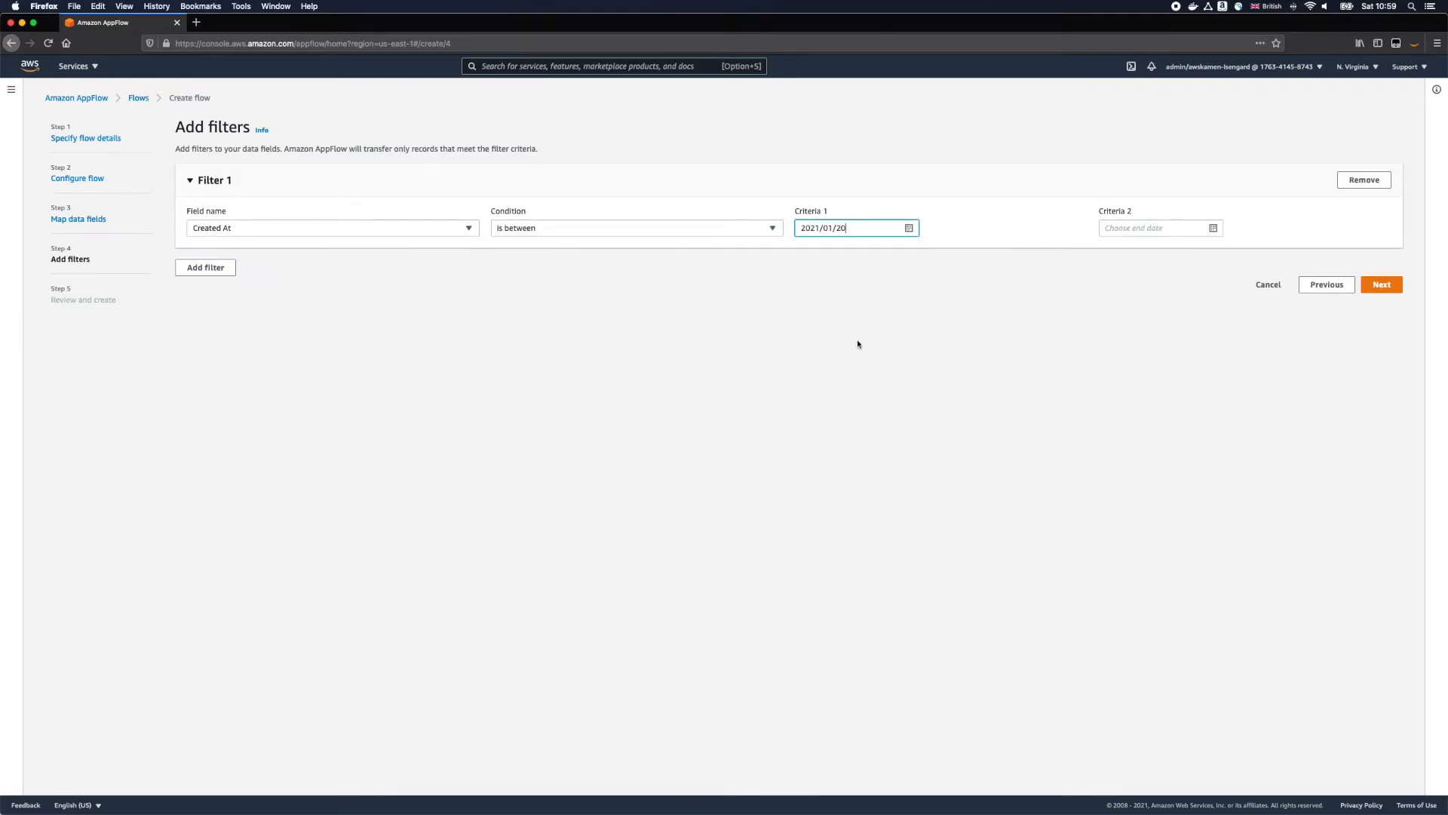
pyautogui.click(1139, 226)
pyautogui.click(1209, 353)
pyautogui.click(1369, 286)
# Step: Review the marketo-sfdc flow's configuration, create the flow and run it
pyautogui.scroll(-5, 1387, 294)
pyautogui.scroll(-3, 1388, 294)
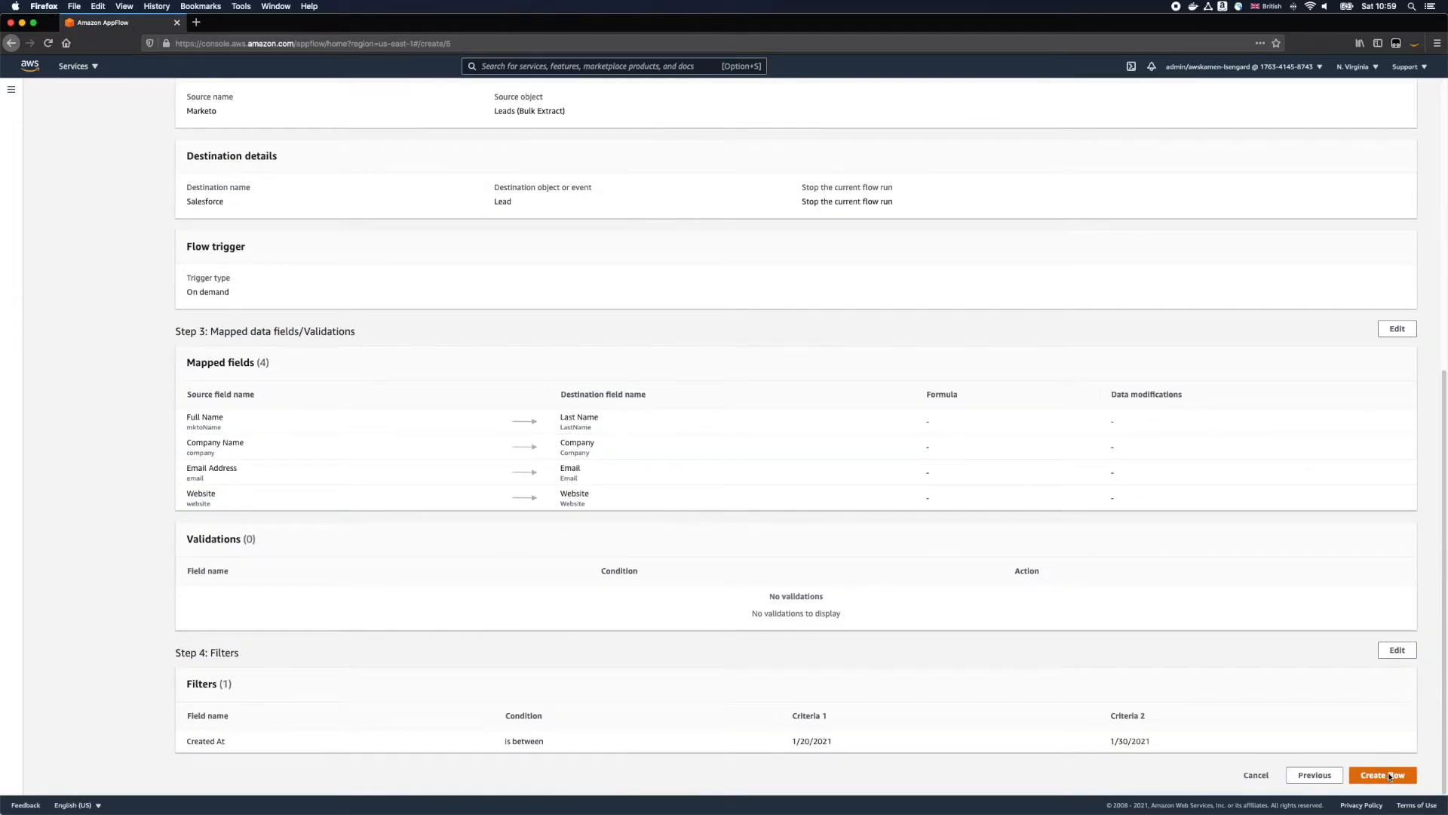
pyautogui.click(1390, 777)
pyautogui.click(1365, 154)
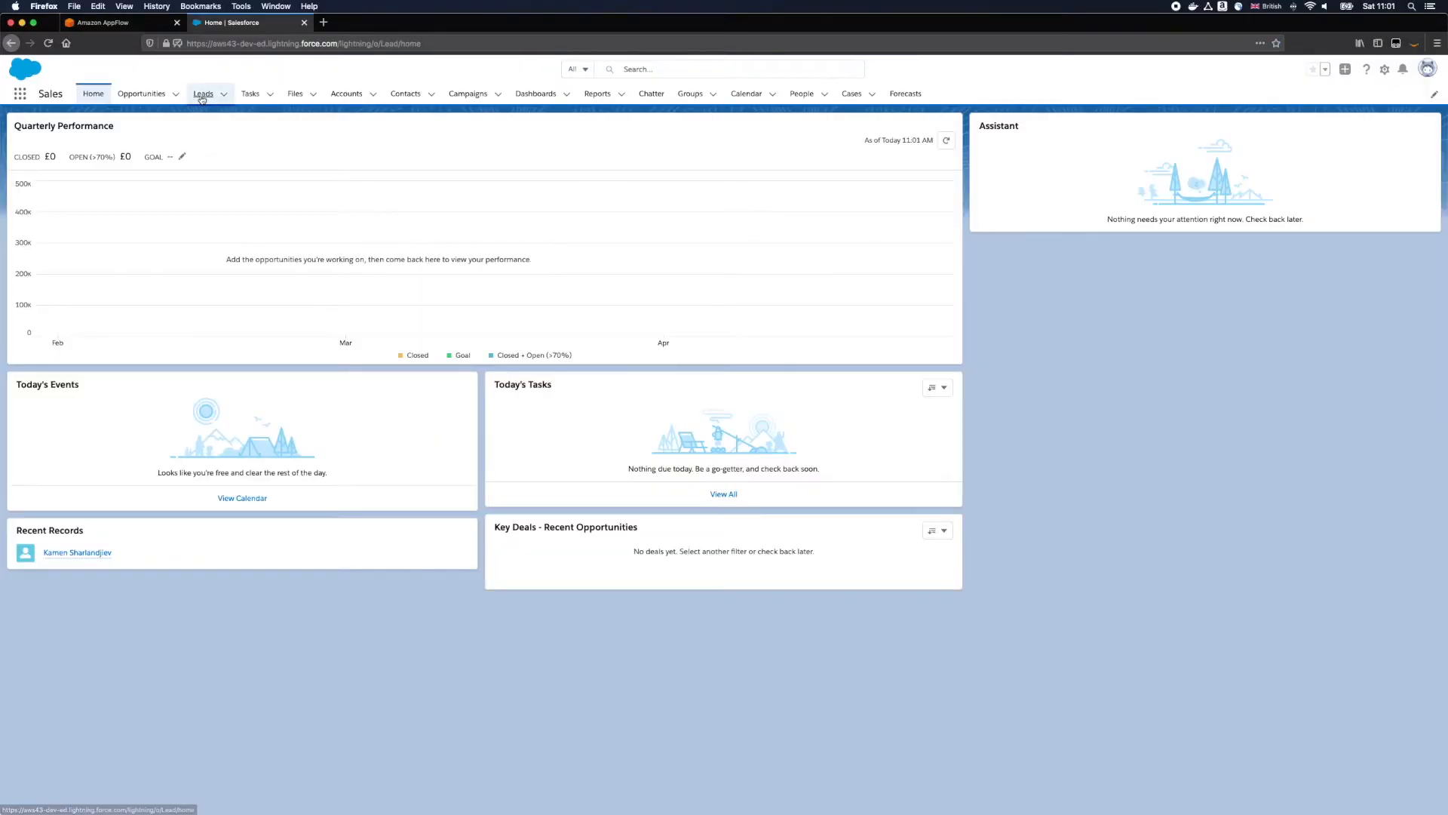
# Step: Check the Leads list in Salesforce and the flow's run status in AppFlow, and refresh the Leads list
pyautogui.click(202, 95)
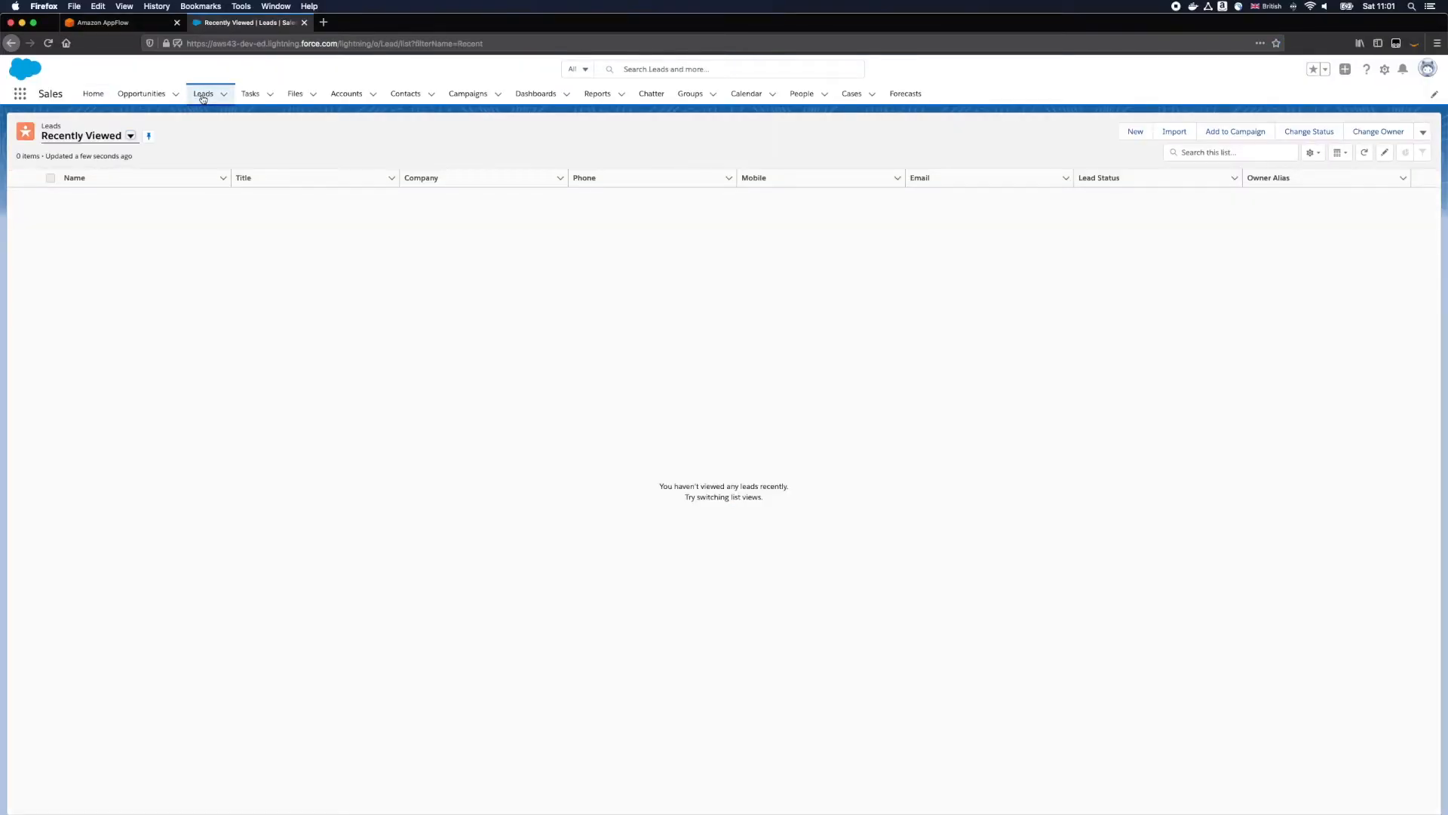
pyautogui.click(113, 23)
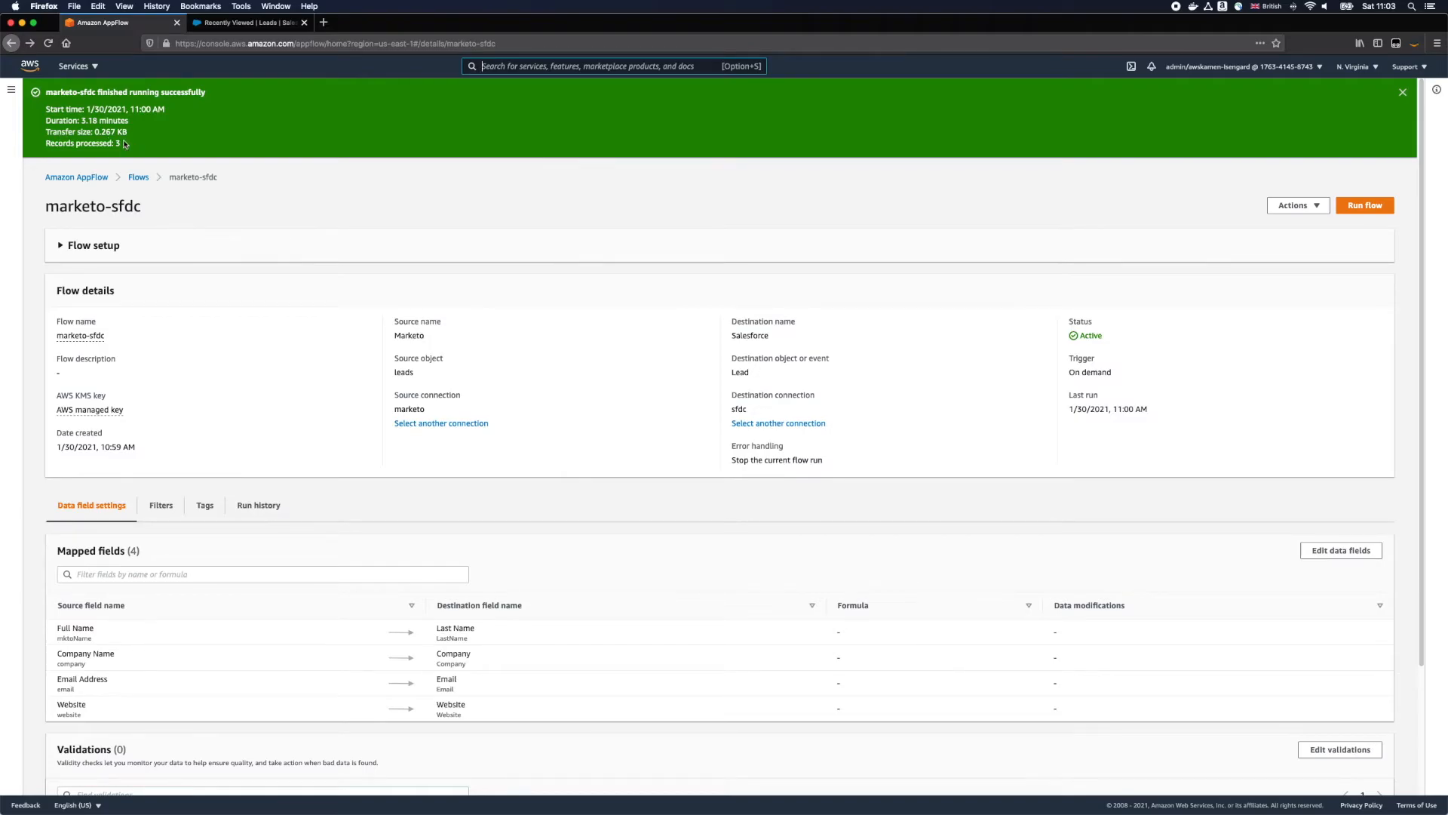
pyautogui.click(237, 30)
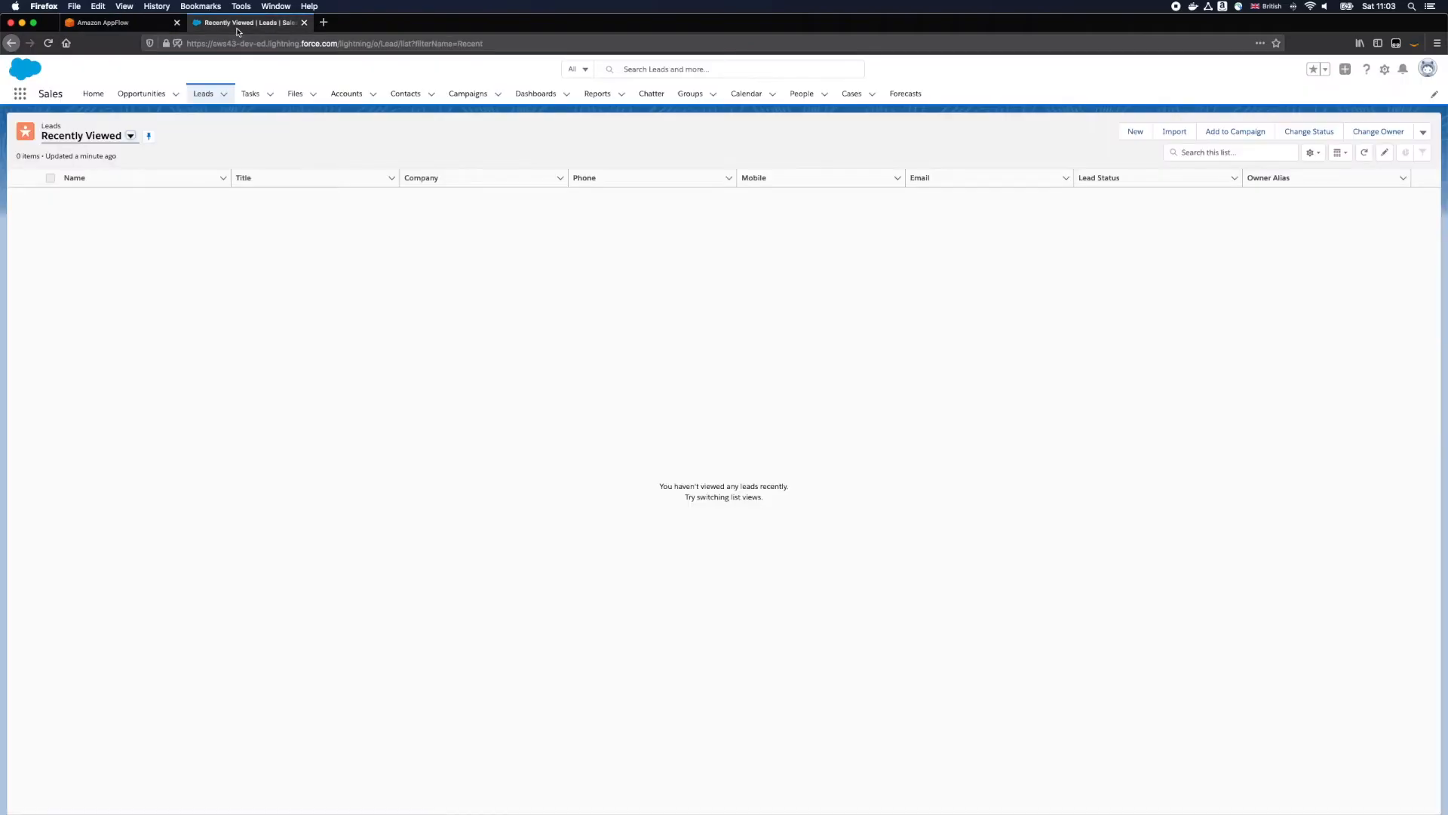
pyautogui.click(1361, 156)
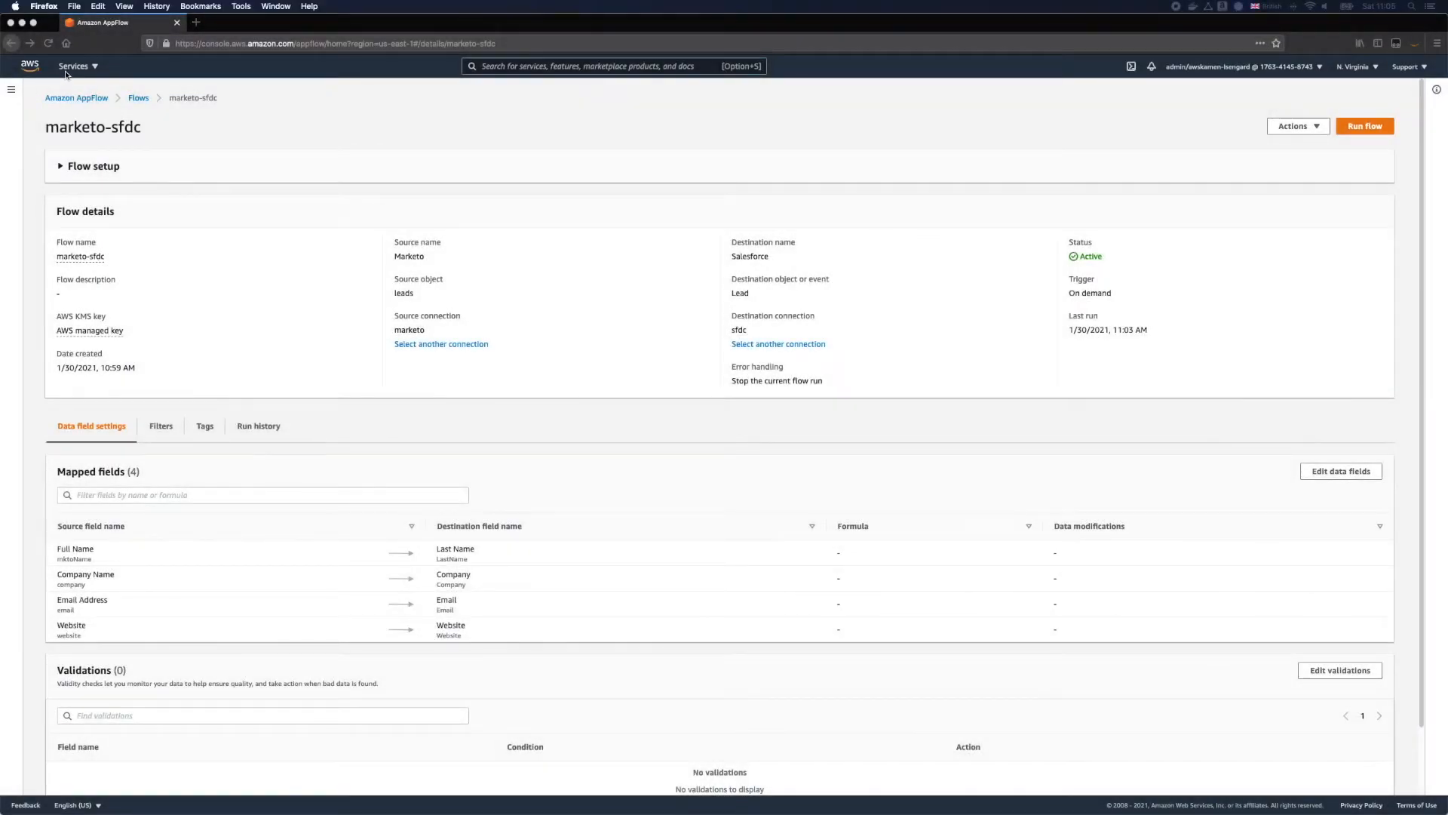
# Step: Go to the Amazon AppFlow service and start creating a new flow
pyautogui.click(68, 70)
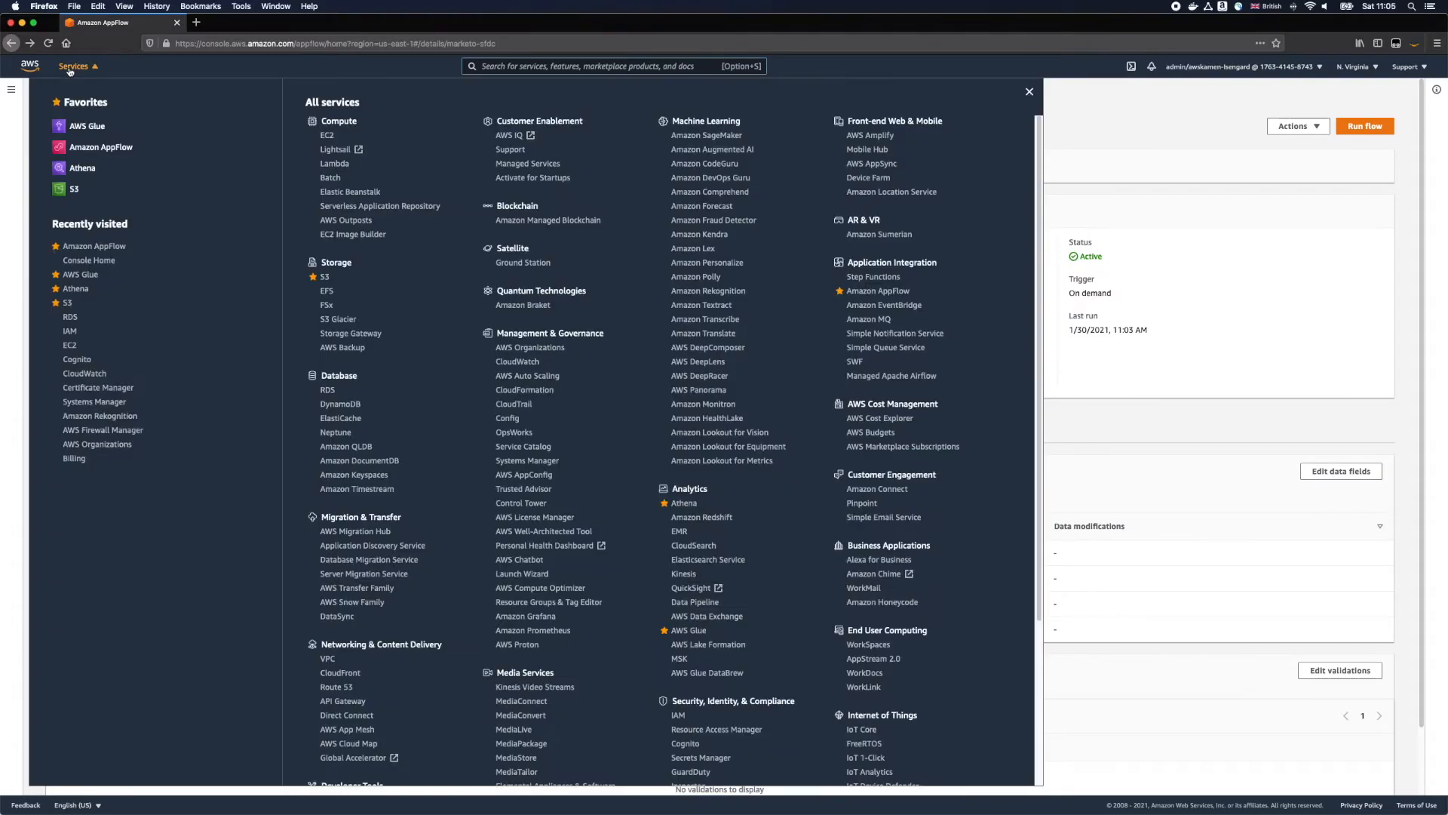
pyautogui.click(877, 290)
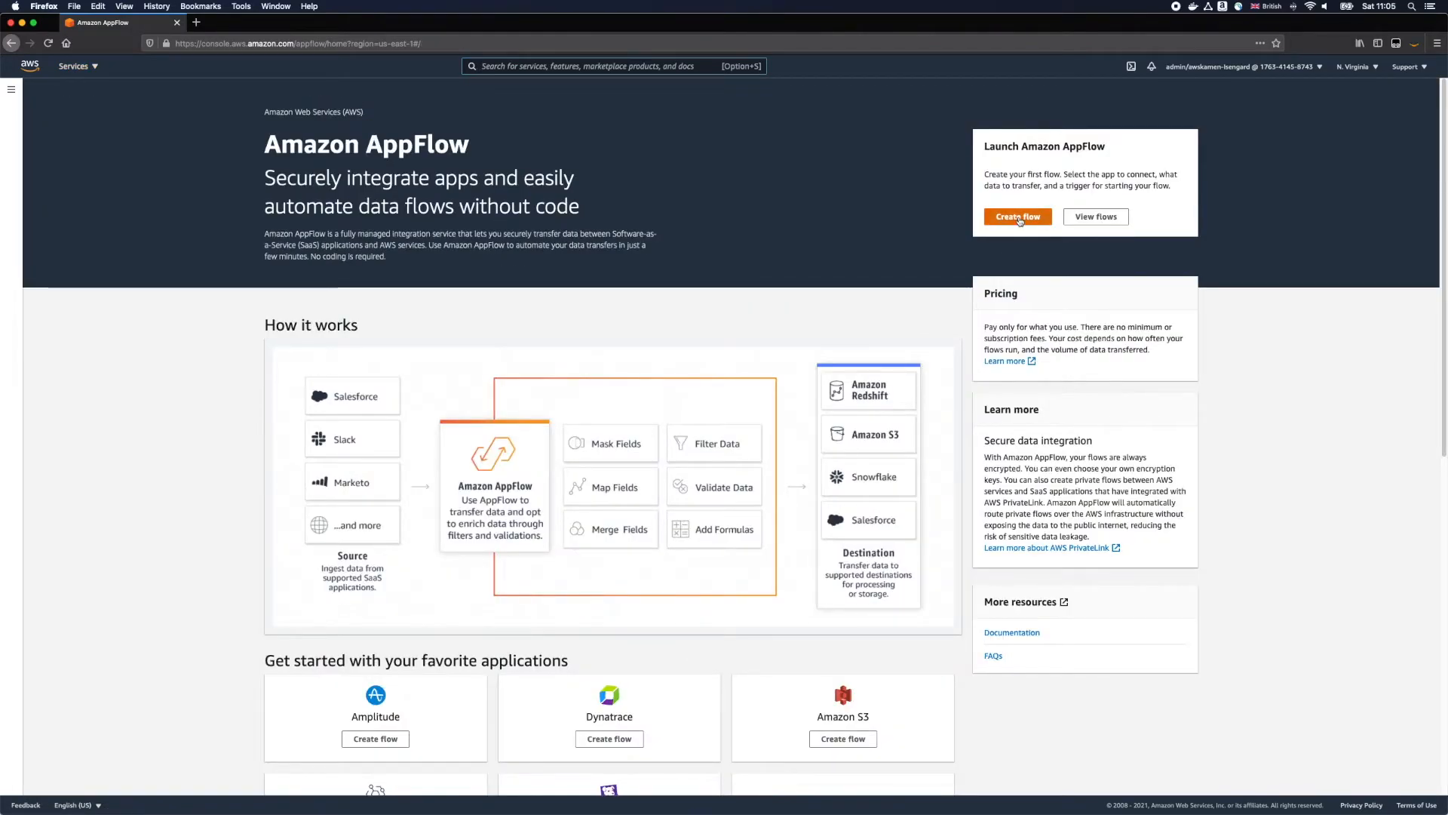
pyautogui.click(1018, 220)
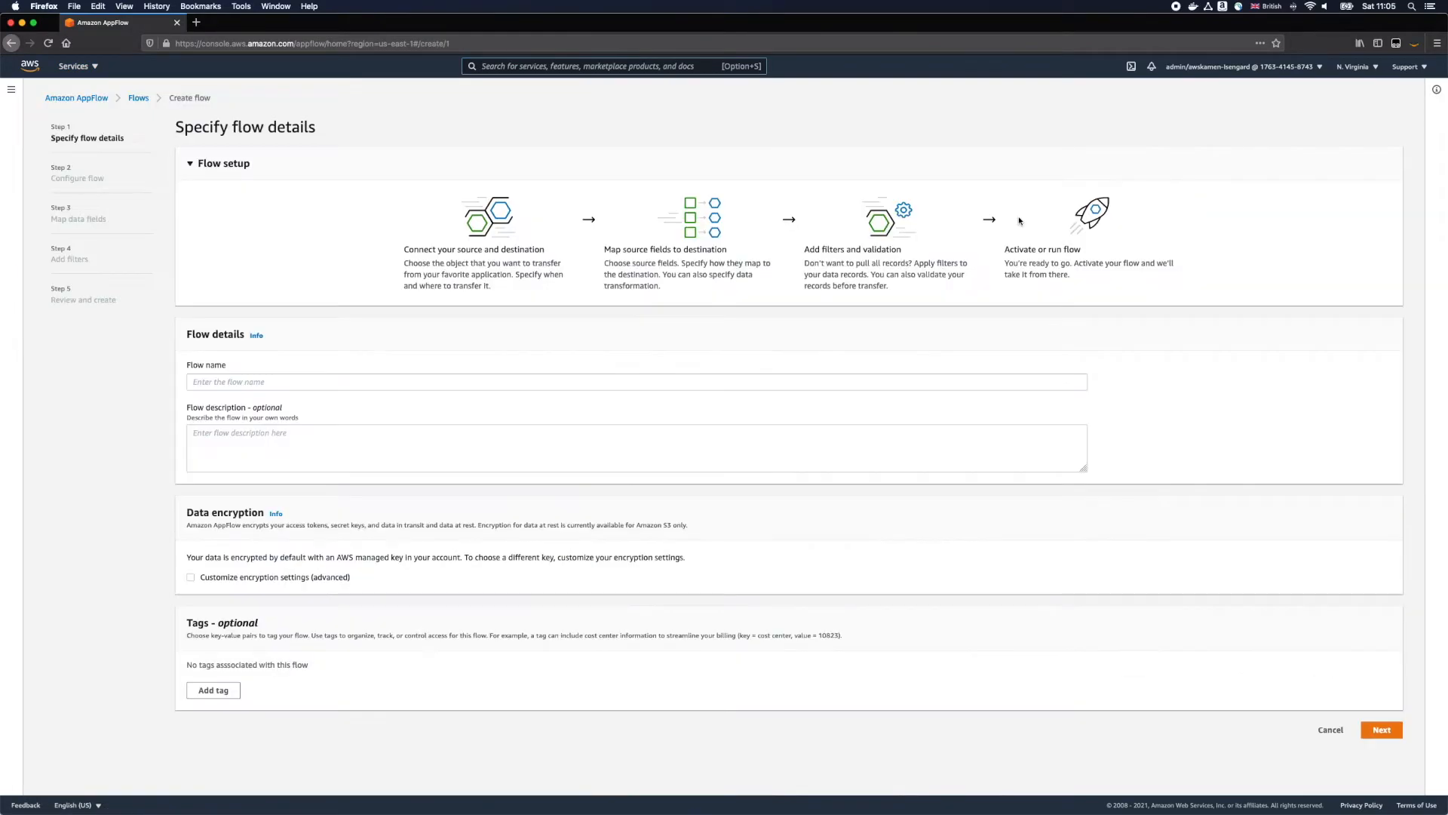
# Step: Open the Snowflake console in a new tab, inspect the AWS database's MARKETO_ACTIVITIES table and query it with a limit of 10 rows
pyautogui.click(196, 22)
pyautogui.write('https://aka93851.us-east-1.snowflakecomputing.com/console#/internal/worksheet')
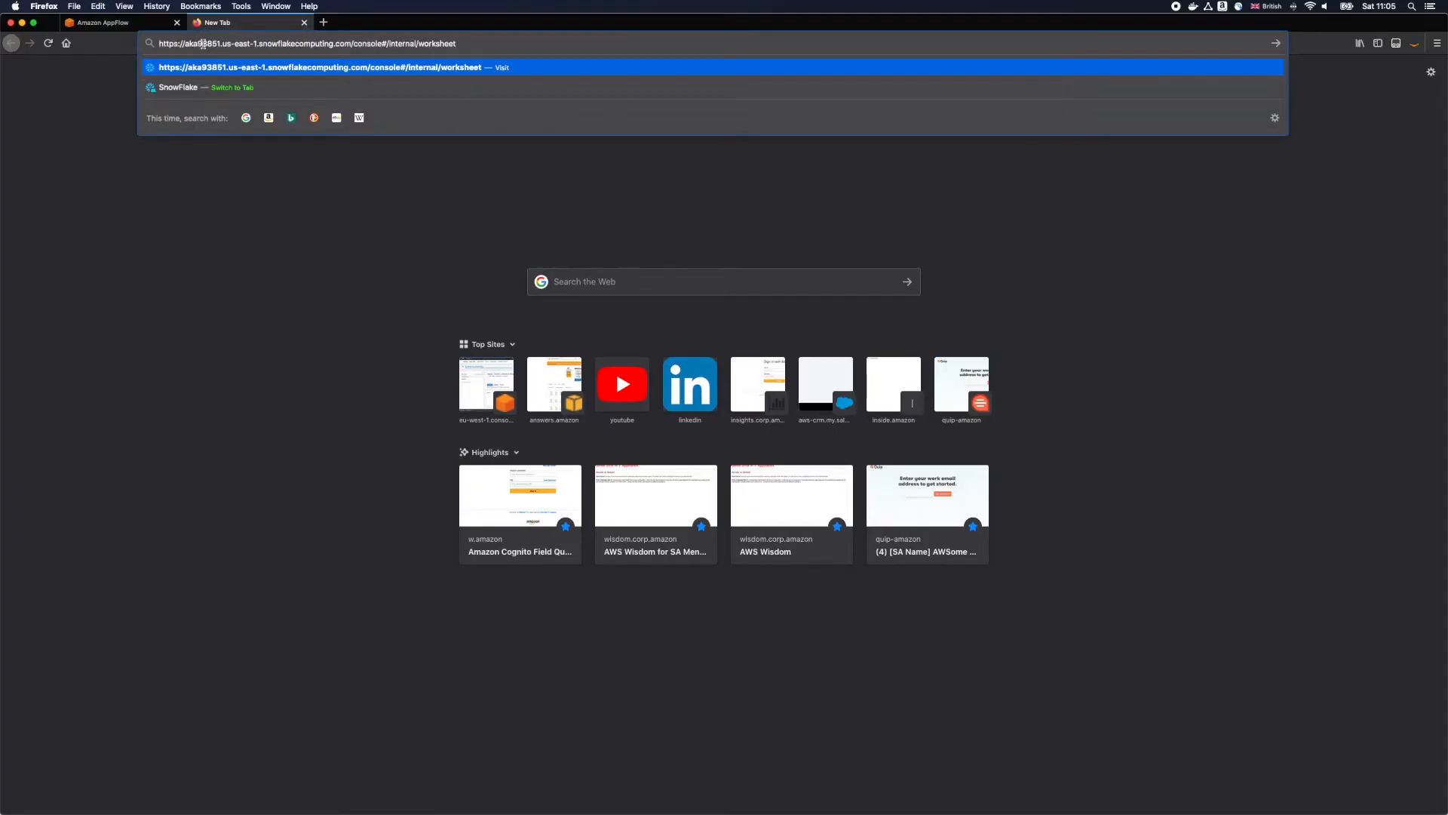
pyautogui.press('Return')
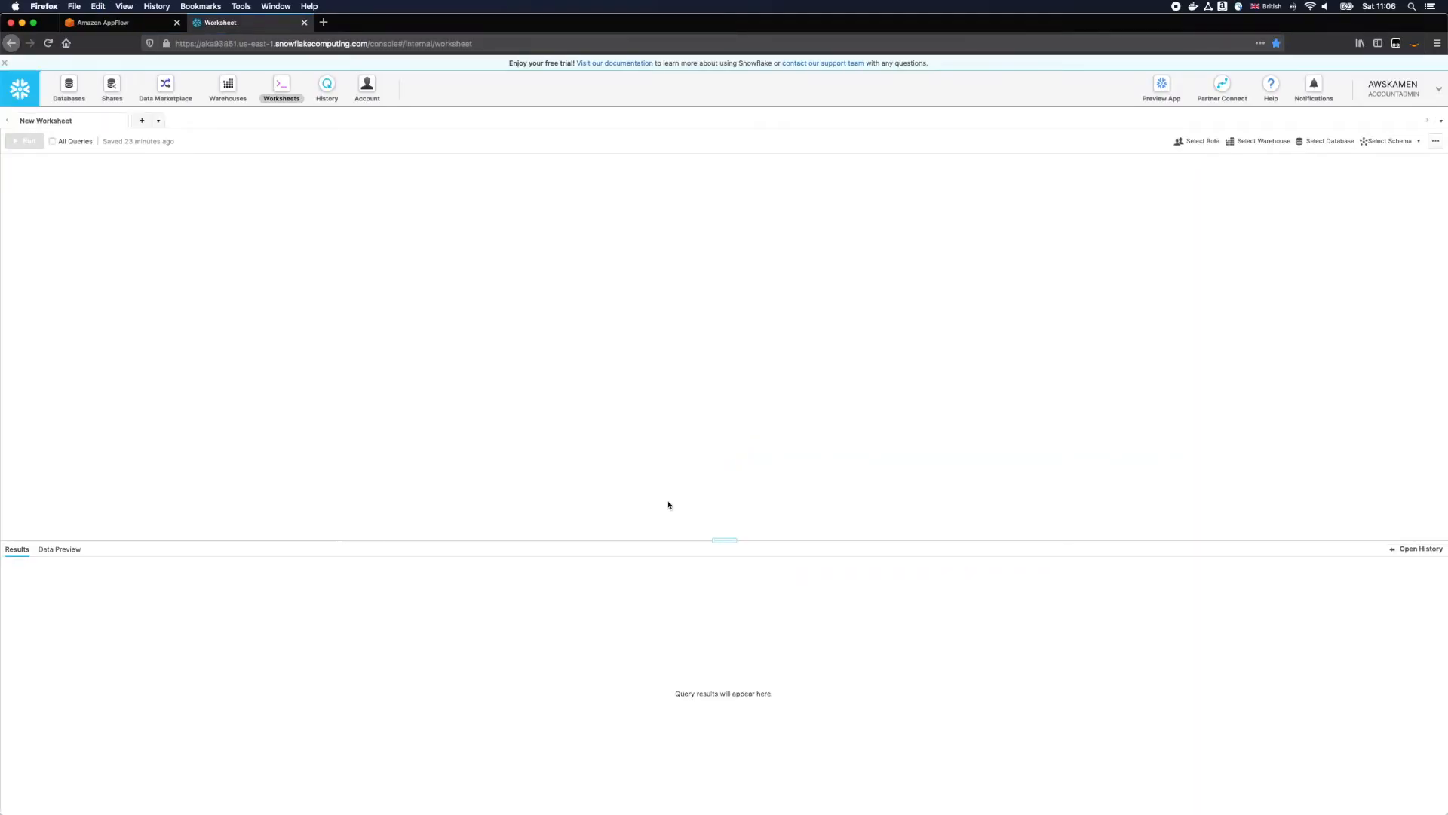
pyautogui.click(57, 96)
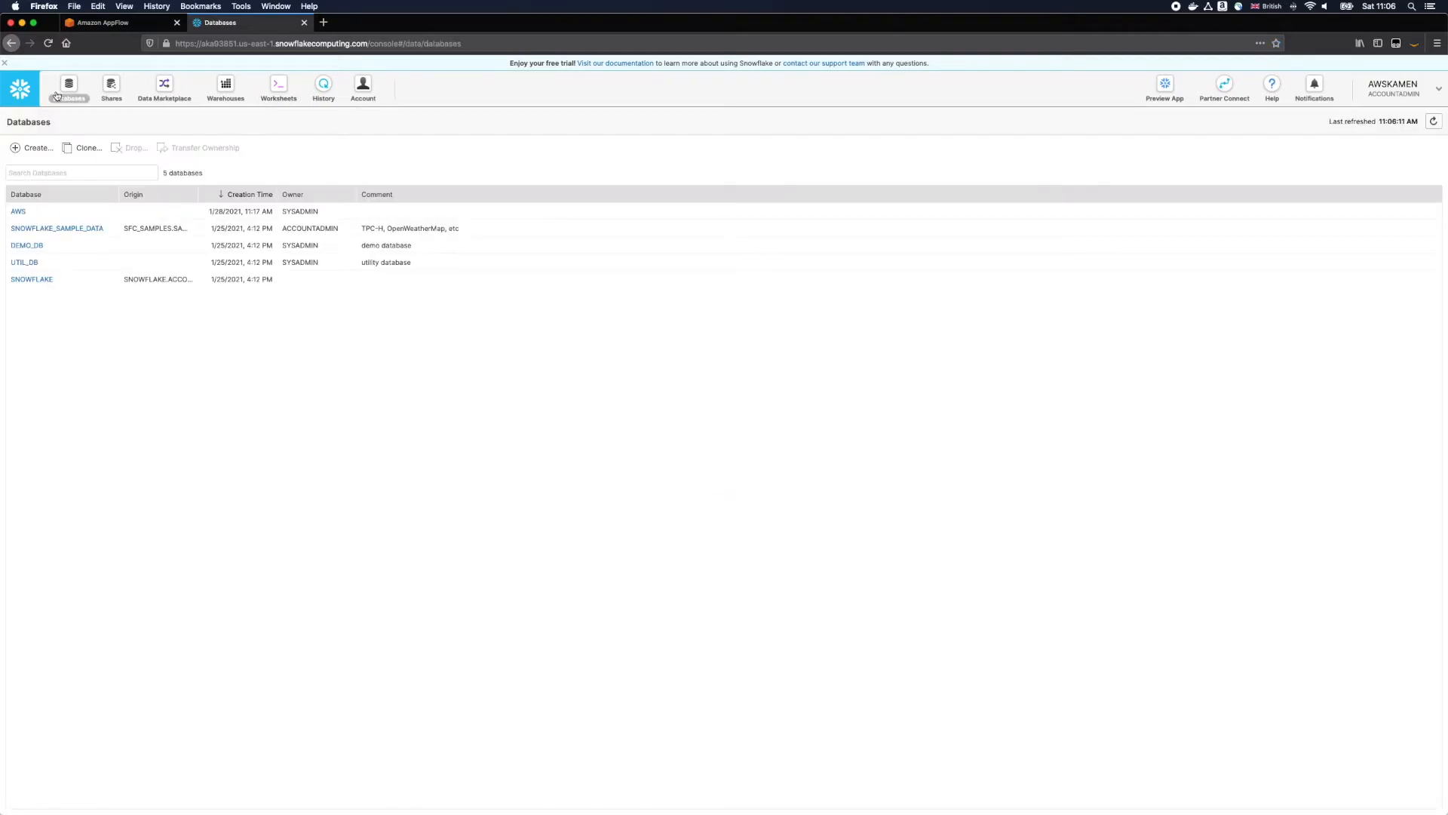
pyautogui.click(15, 213)
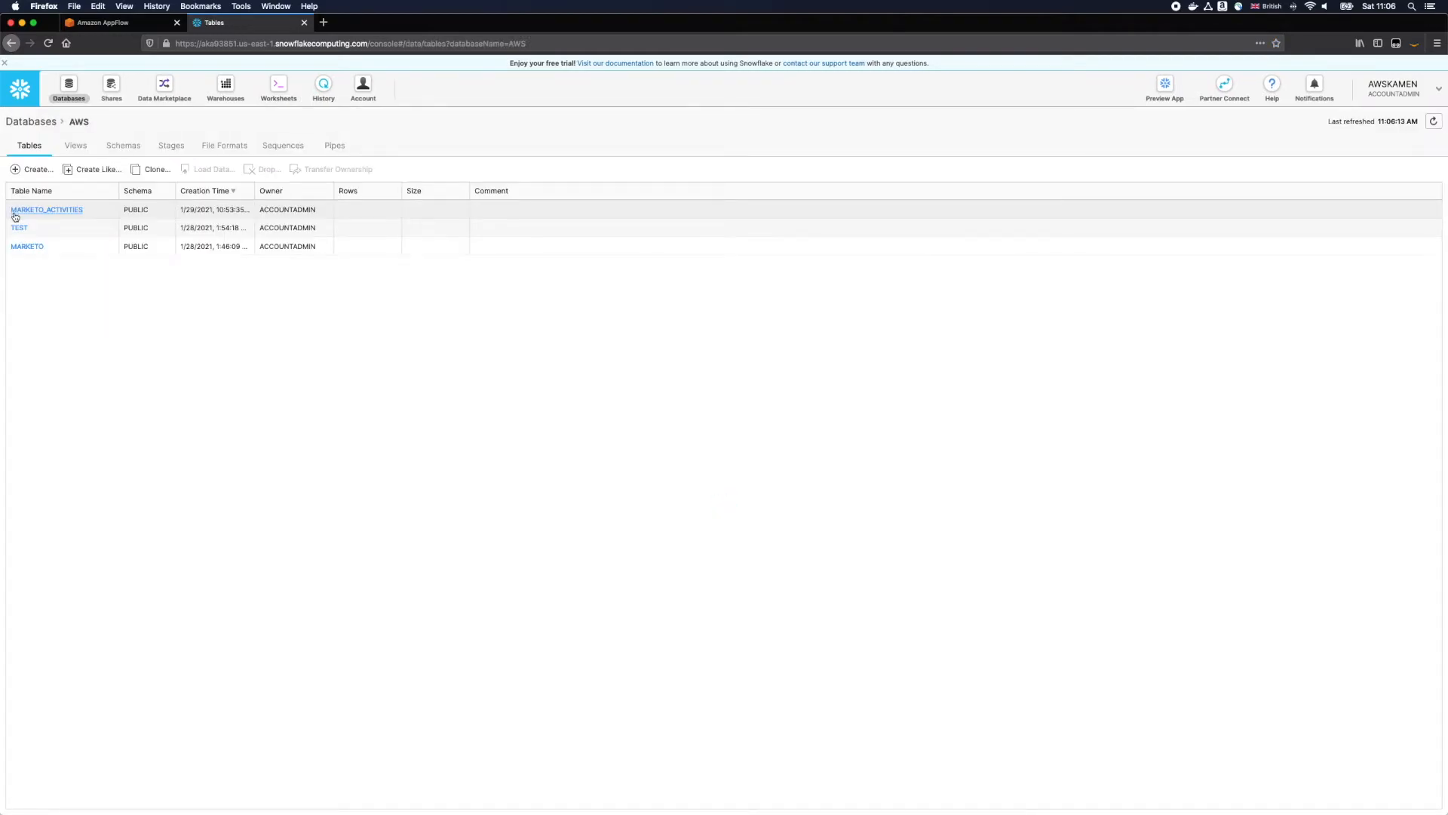
pyautogui.click(17, 211)
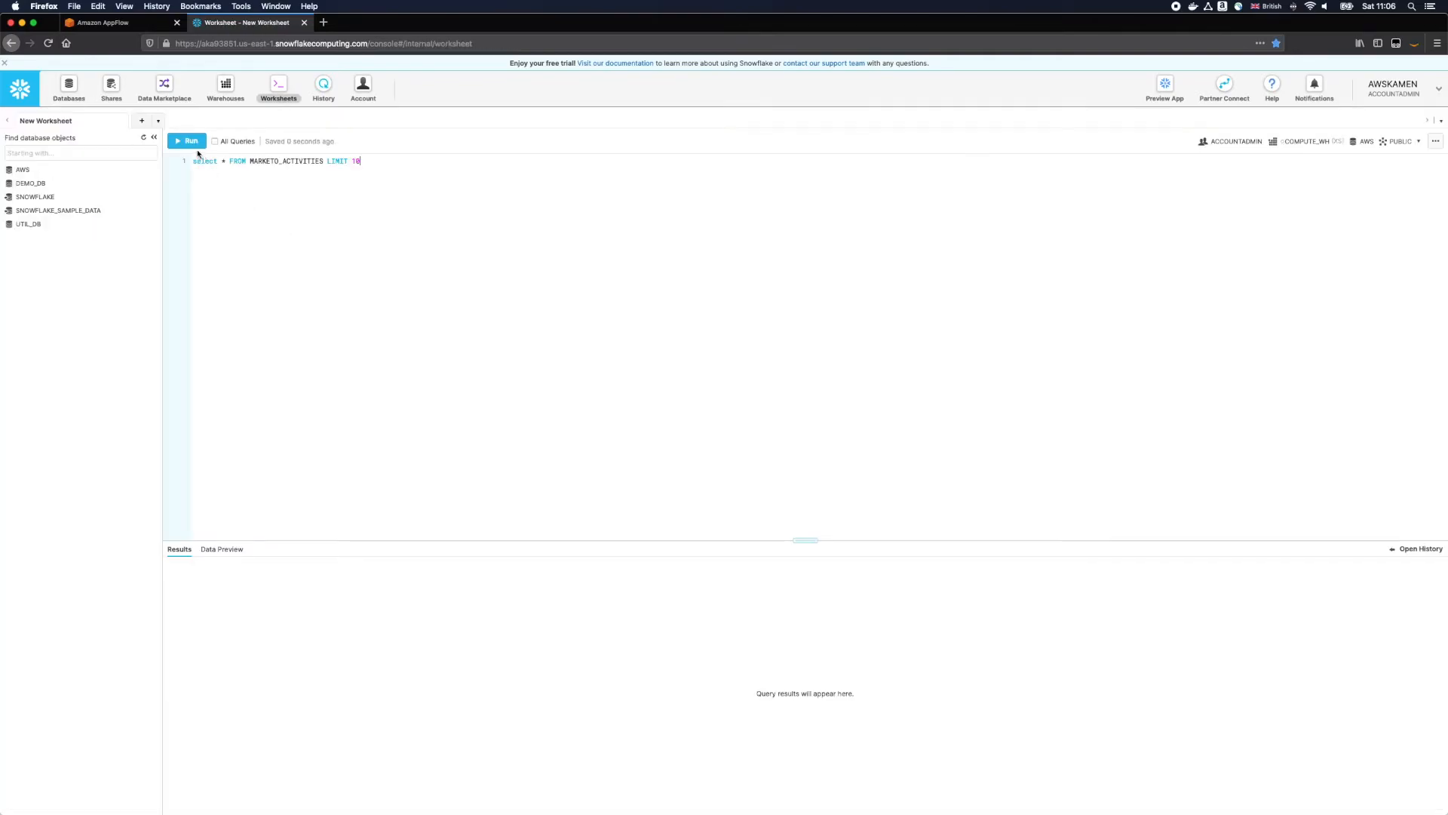
pyautogui.click(193, 144)
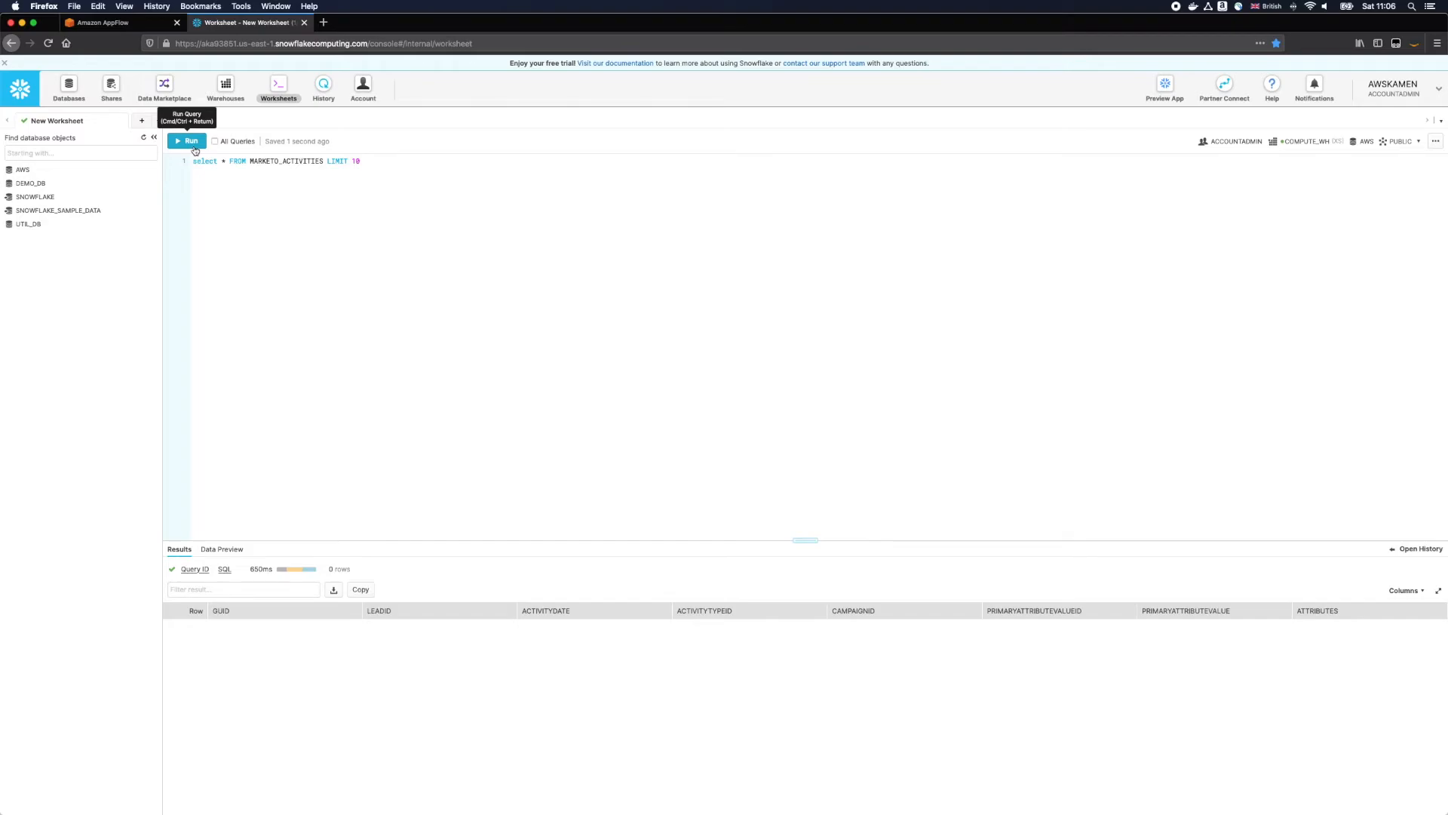
# Step: Back in AppFlow, name the new flow marketo-snowflake and proceed to its configuration
pyautogui.click(115, 24)
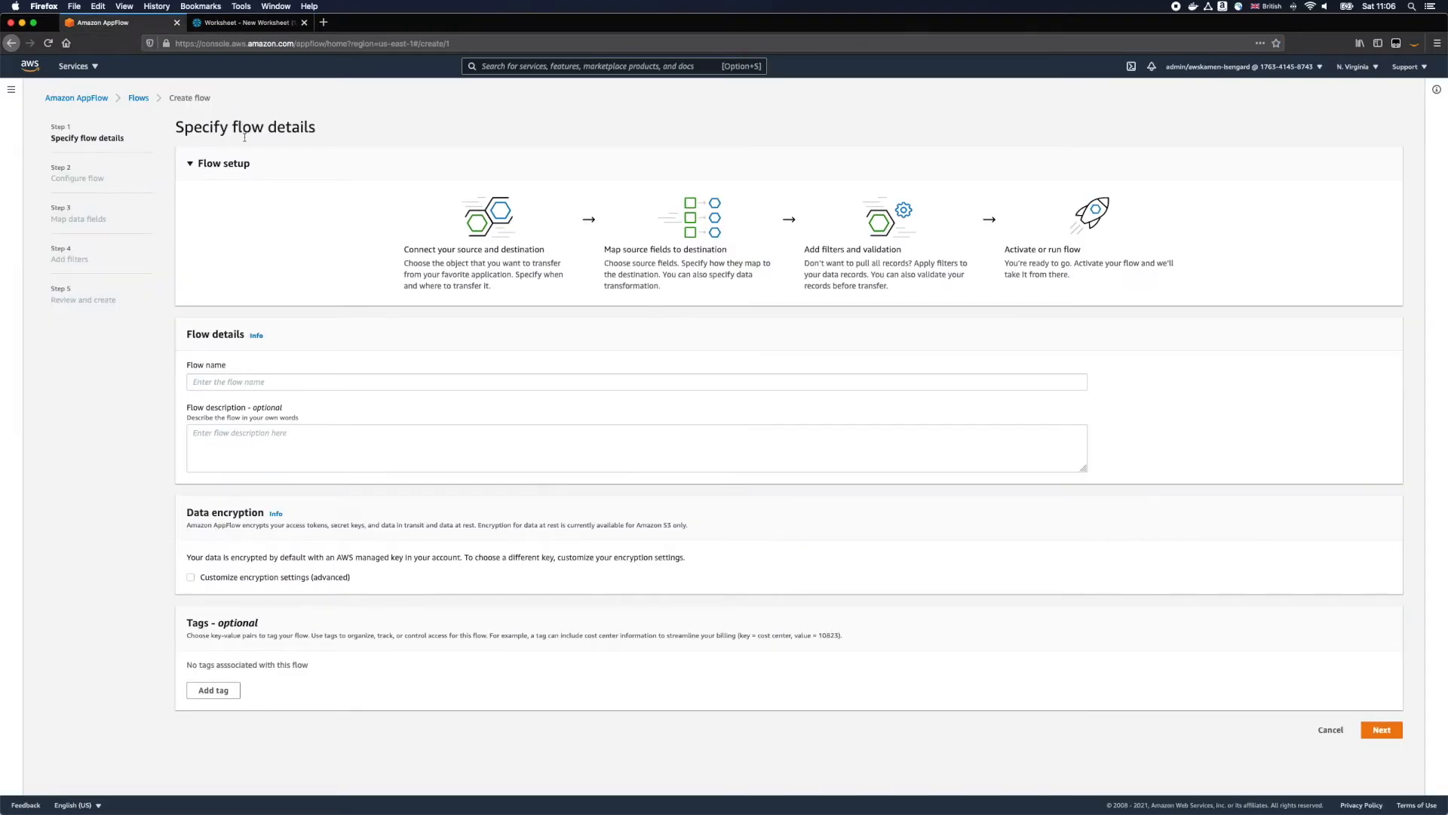
pyautogui.click(283, 383)
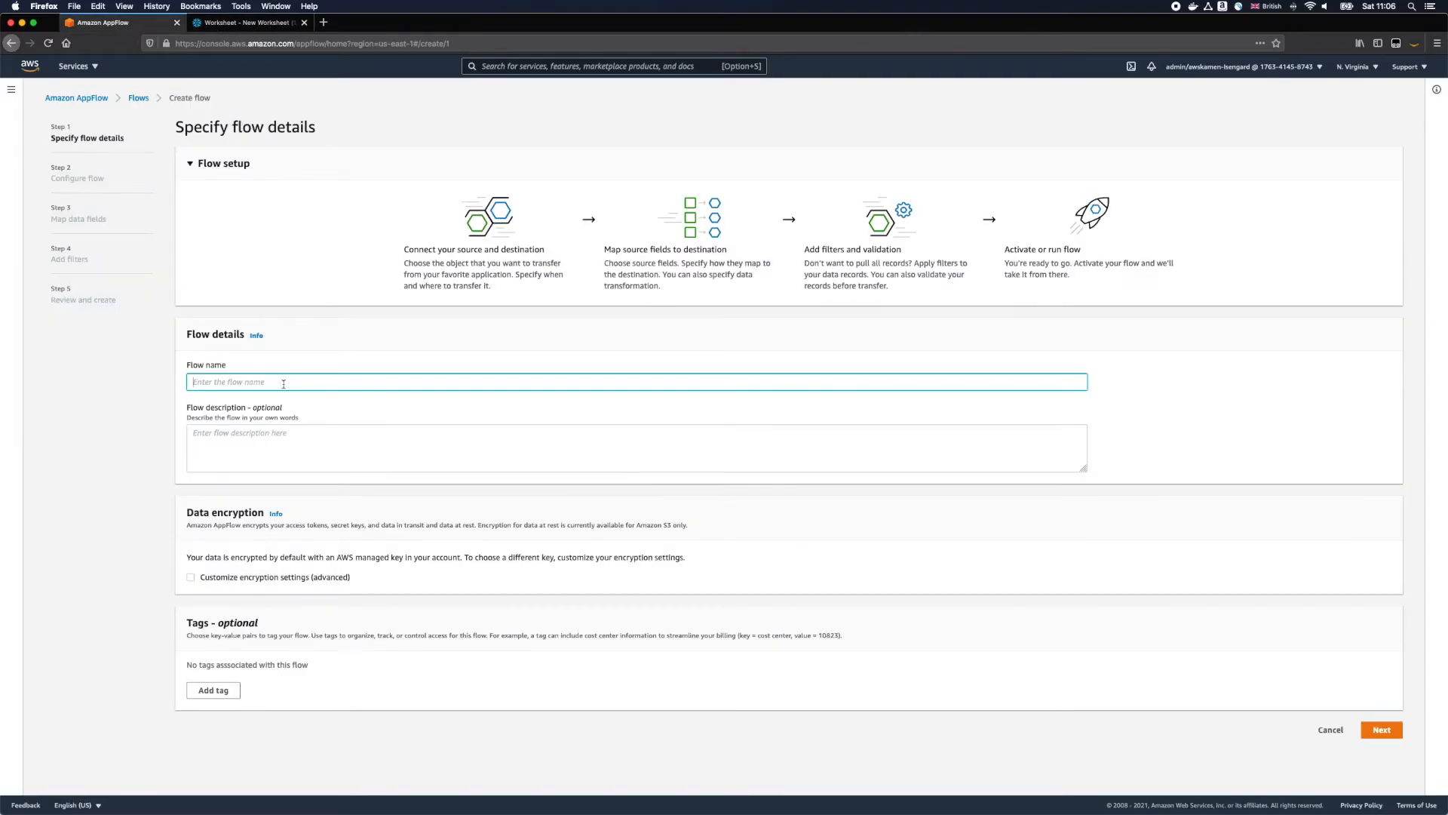
pyautogui.write('marketo-snowflake')
pyautogui.click(1379, 730)
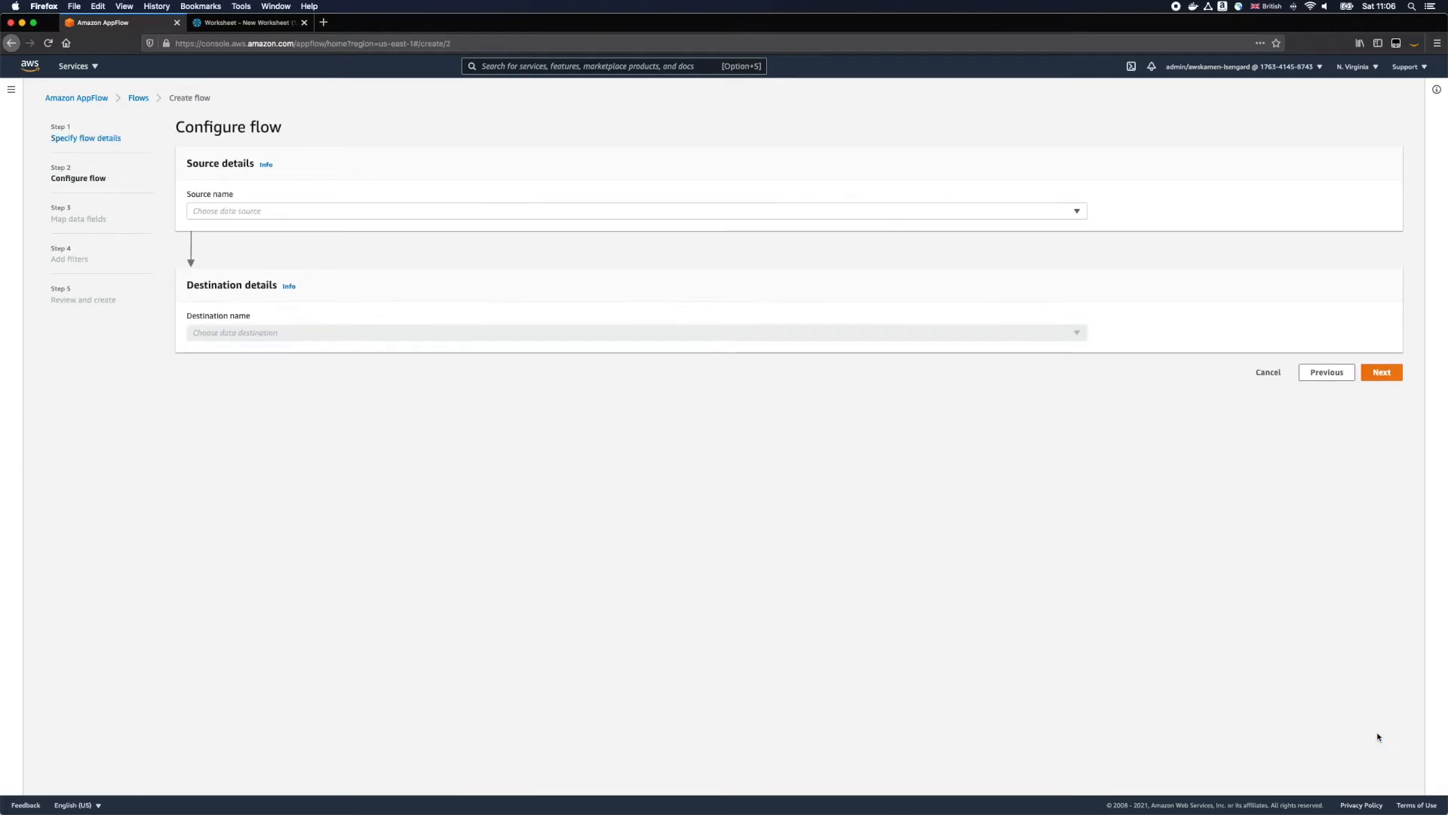
# Step: Set Marketo as the flow's source, using the marketo connection and the activities object
pyautogui.click(349, 215)
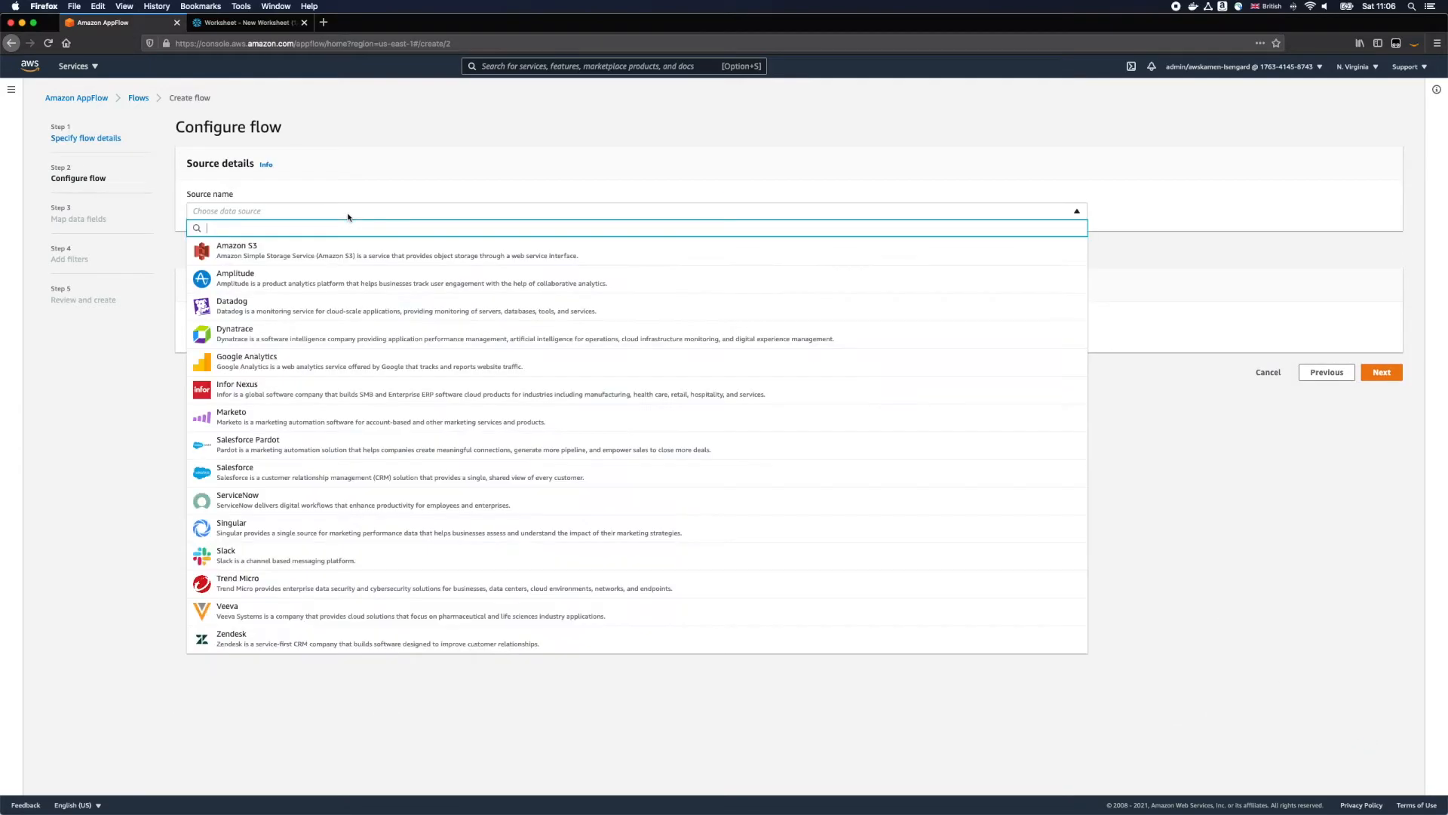
pyautogui.click(302, 426)
pyautogui.click(273, 265)
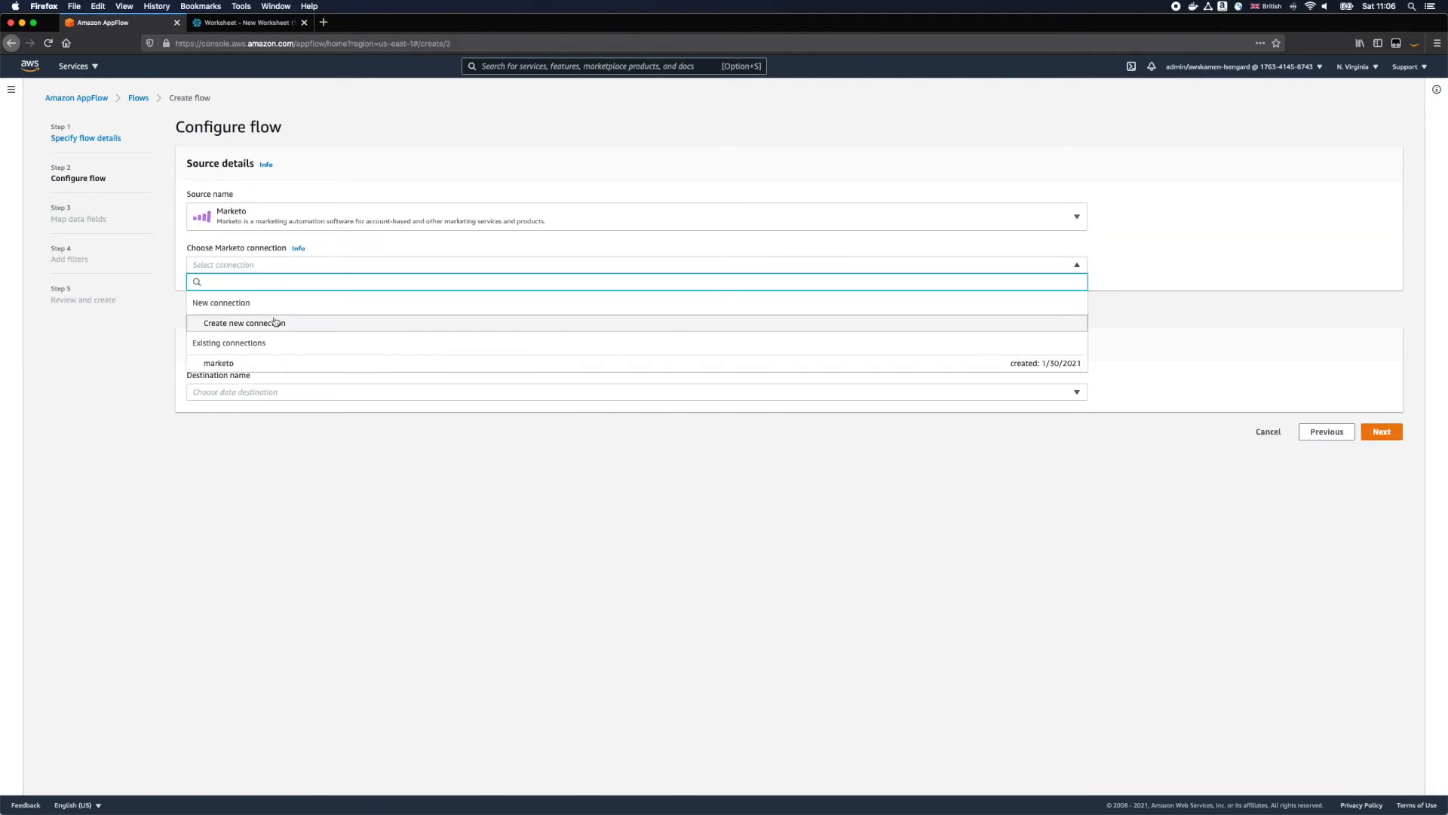
pyautogui.click(264, 364)
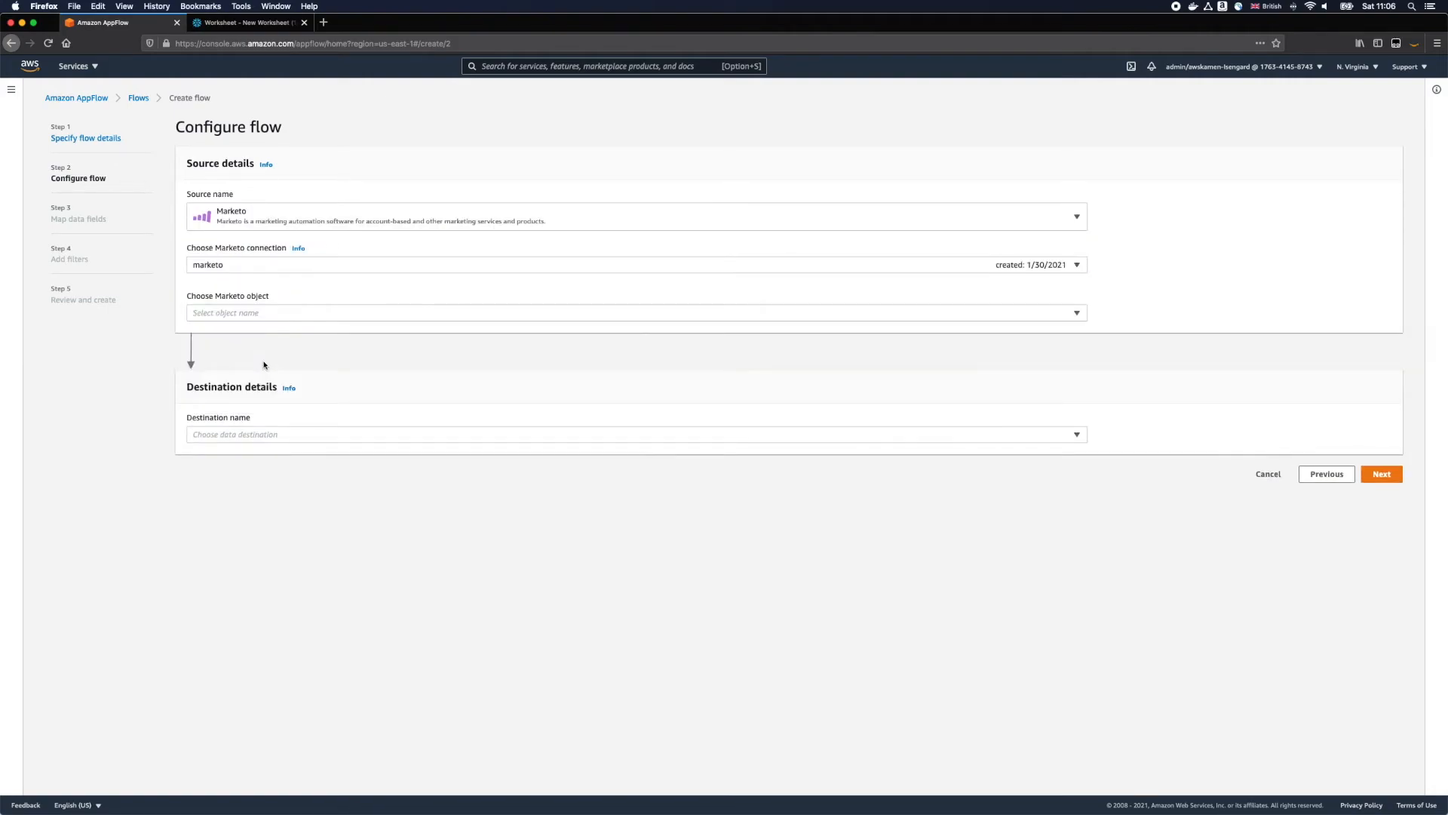
pyautogui.click(255, 315)
pyautogui.click(250, 401)
# Step: Set Snowflake as the destination with a new connection named snowflake, and choose the AWS.PUBLIC.MARKETO_ACTIVITIES object
pyautogui.click(250, 435)
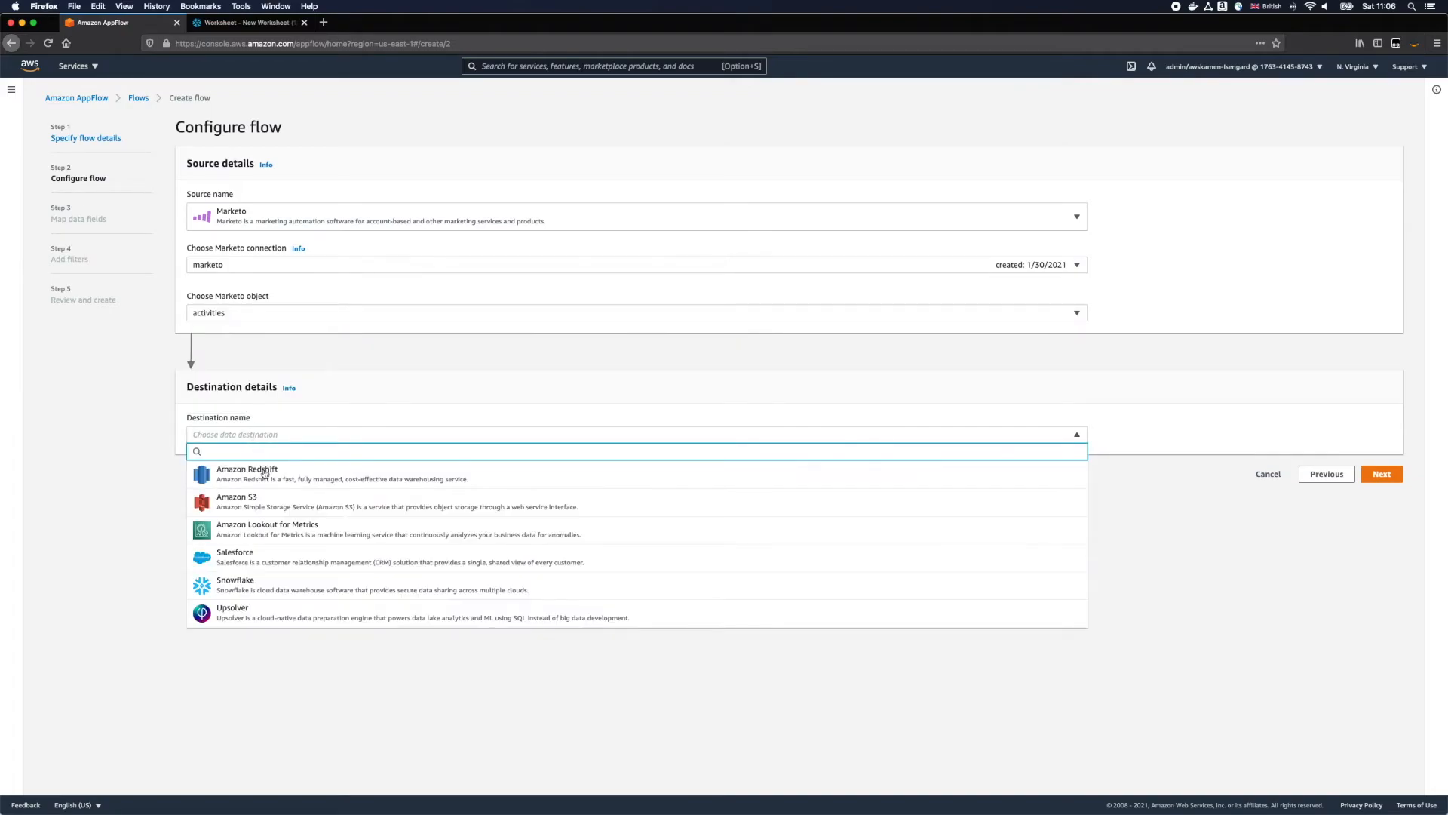
pyautogui.click(287, 578)
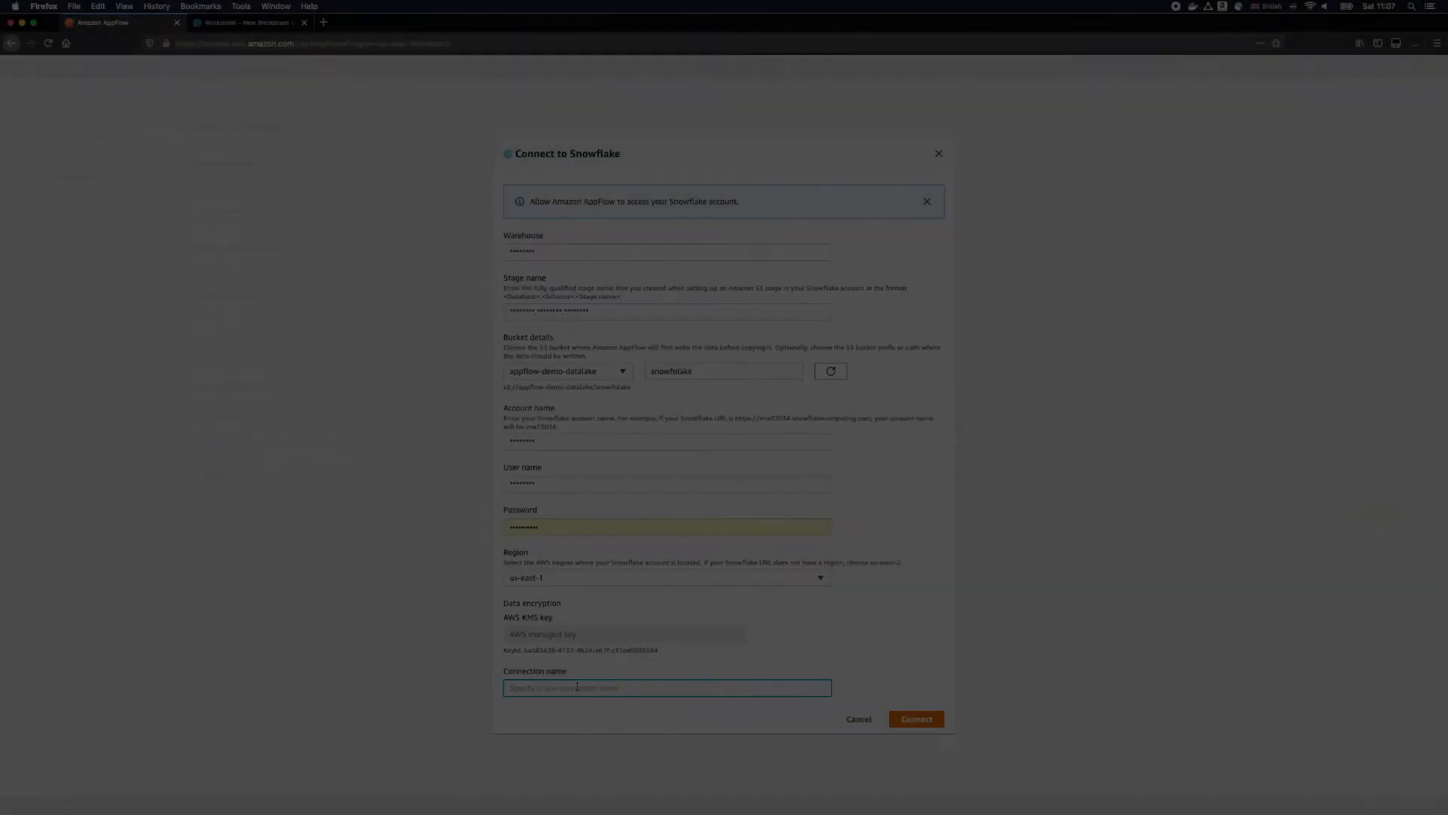
pyautogui.write('snowflak')
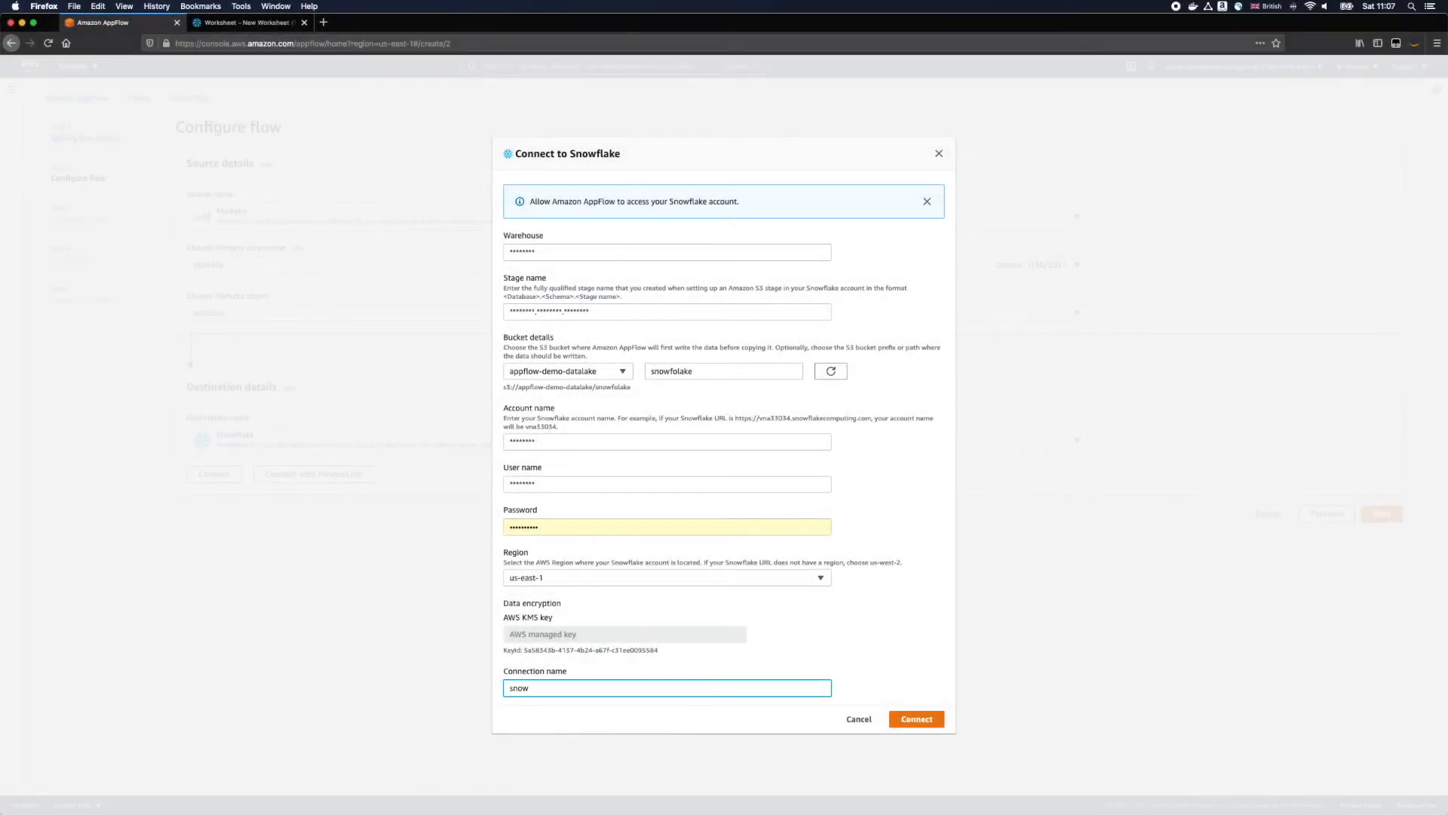
pyautogui.write('e')
pyautogui.click(917, 719)
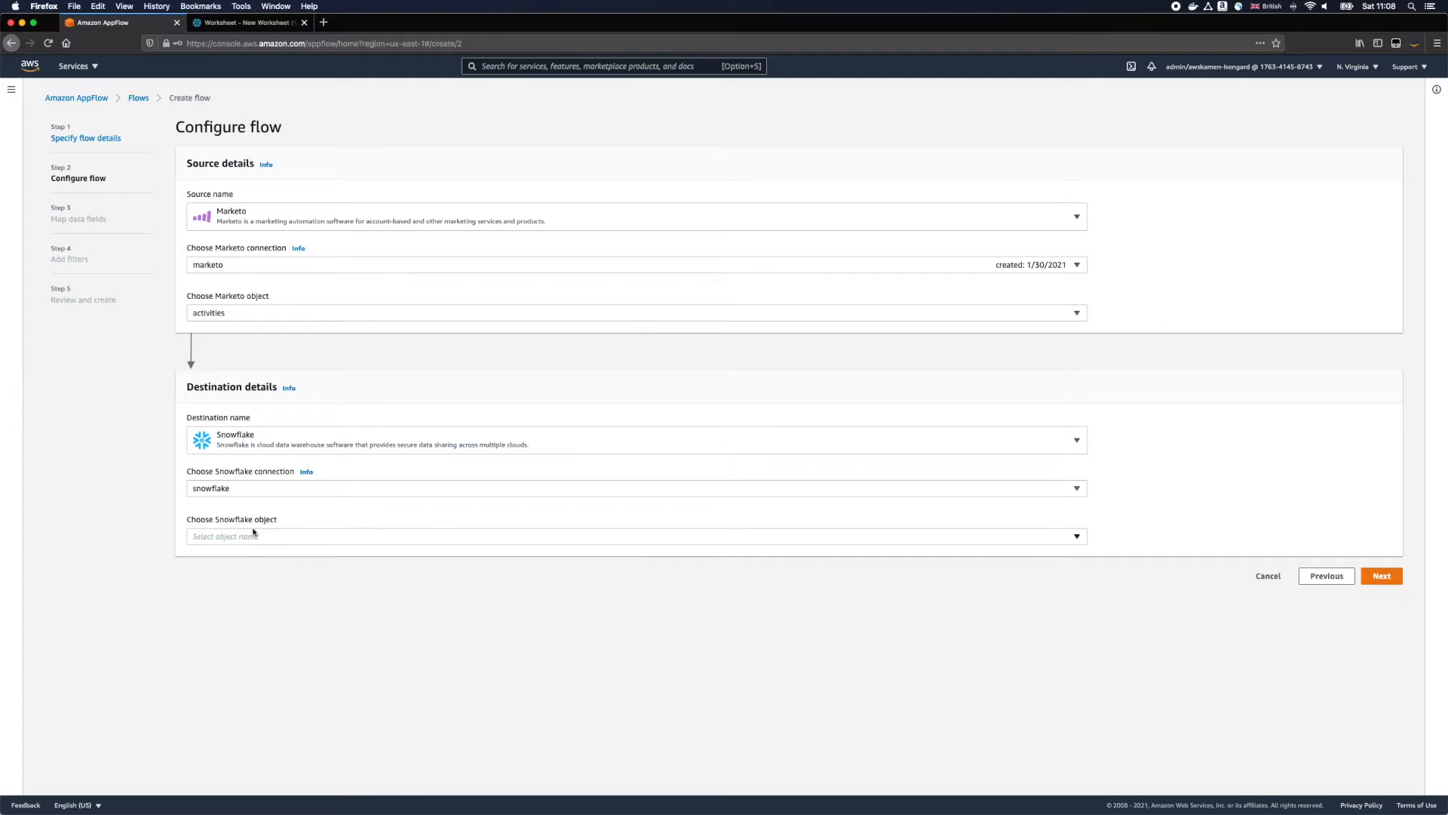
pyautogui.click(253, 532)
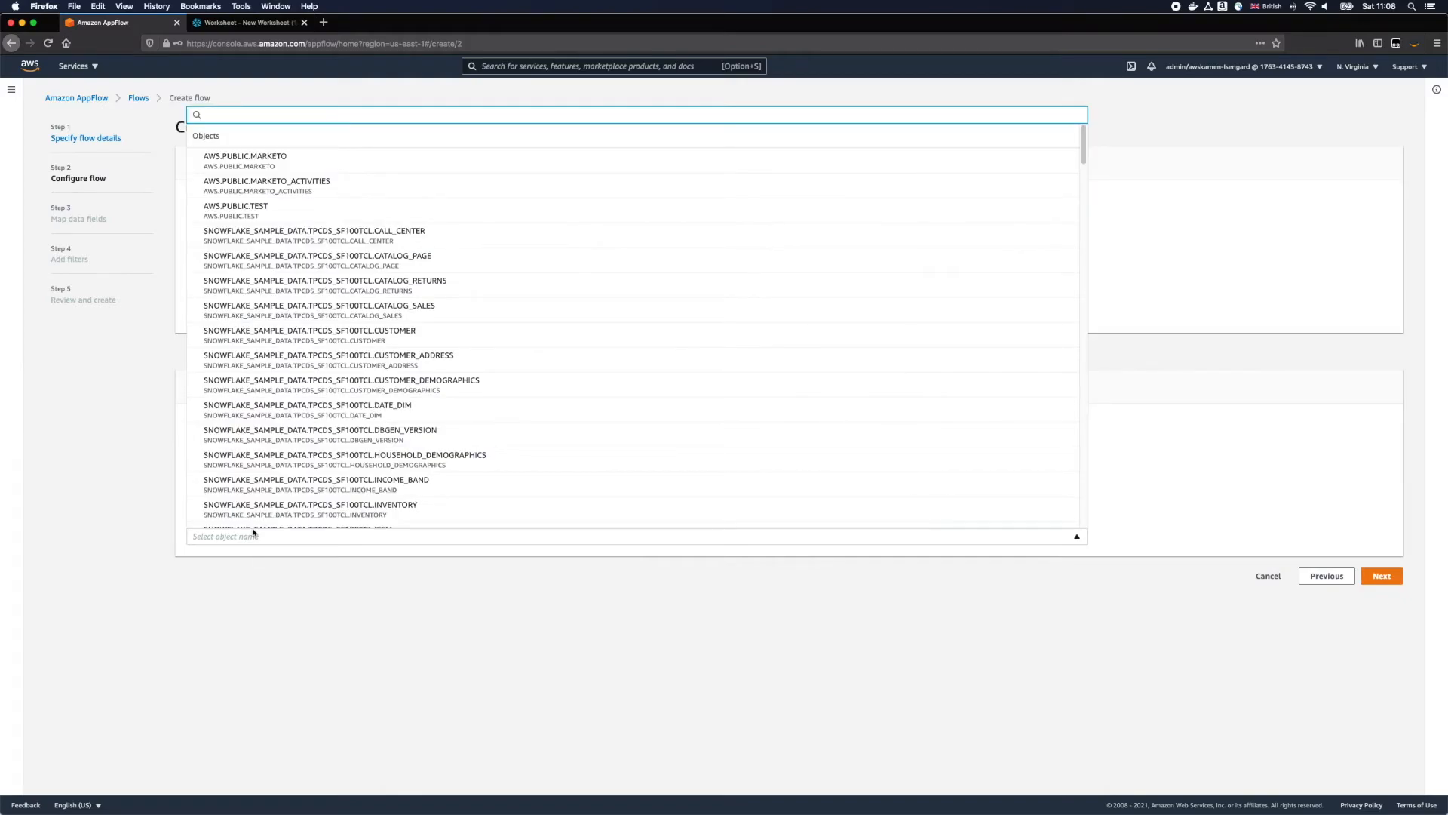
pyautogui.click(326, 185)
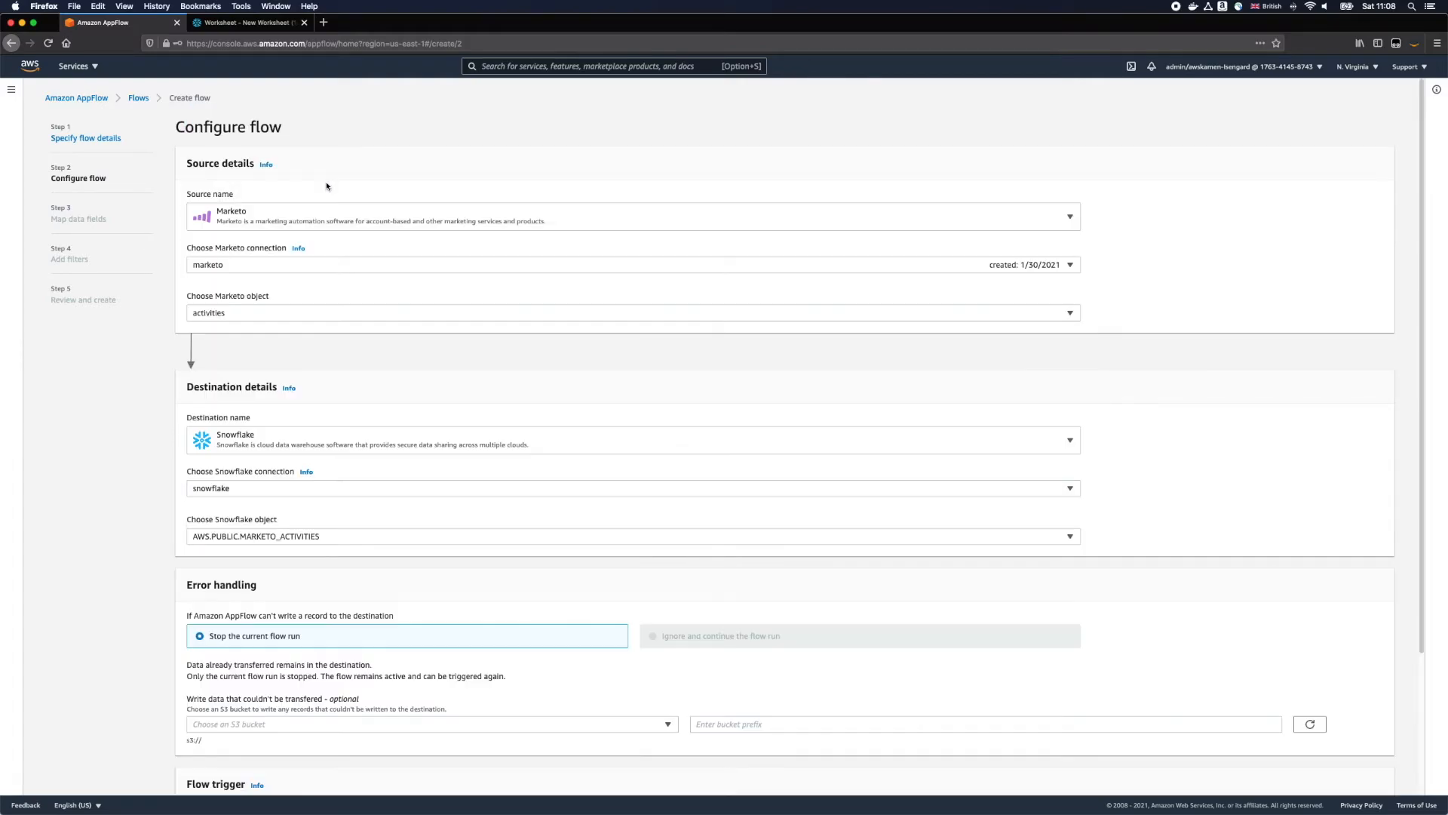
# Step: Write untransferred records to the appflow-demo-datalake bucket with the prefix marketo-err, and proceed to the field mapping
pyautogui.scroll(-5, 528, 596)
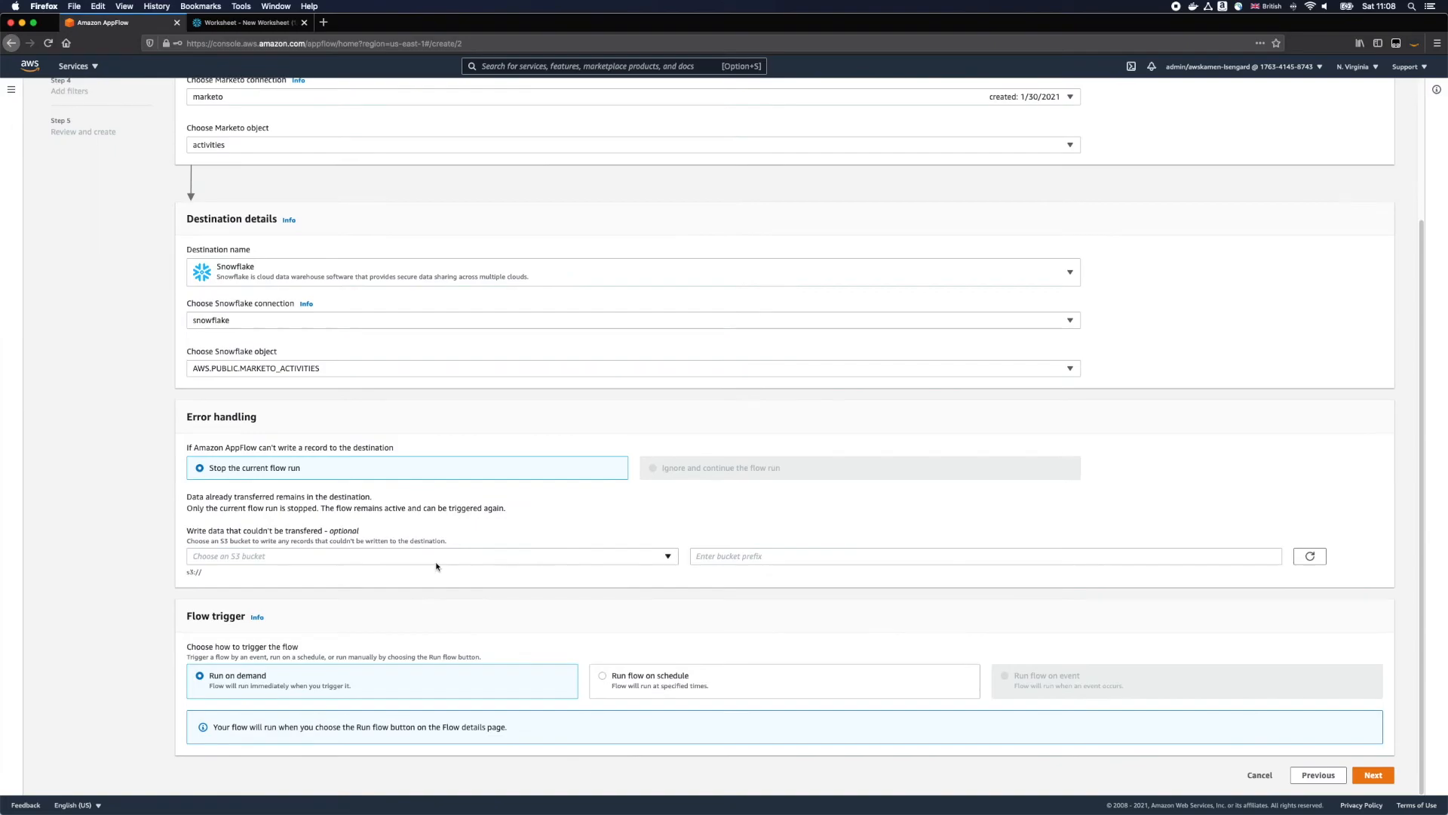
pyautogui.click(436, 564)
pyautogui.click(307, 349)
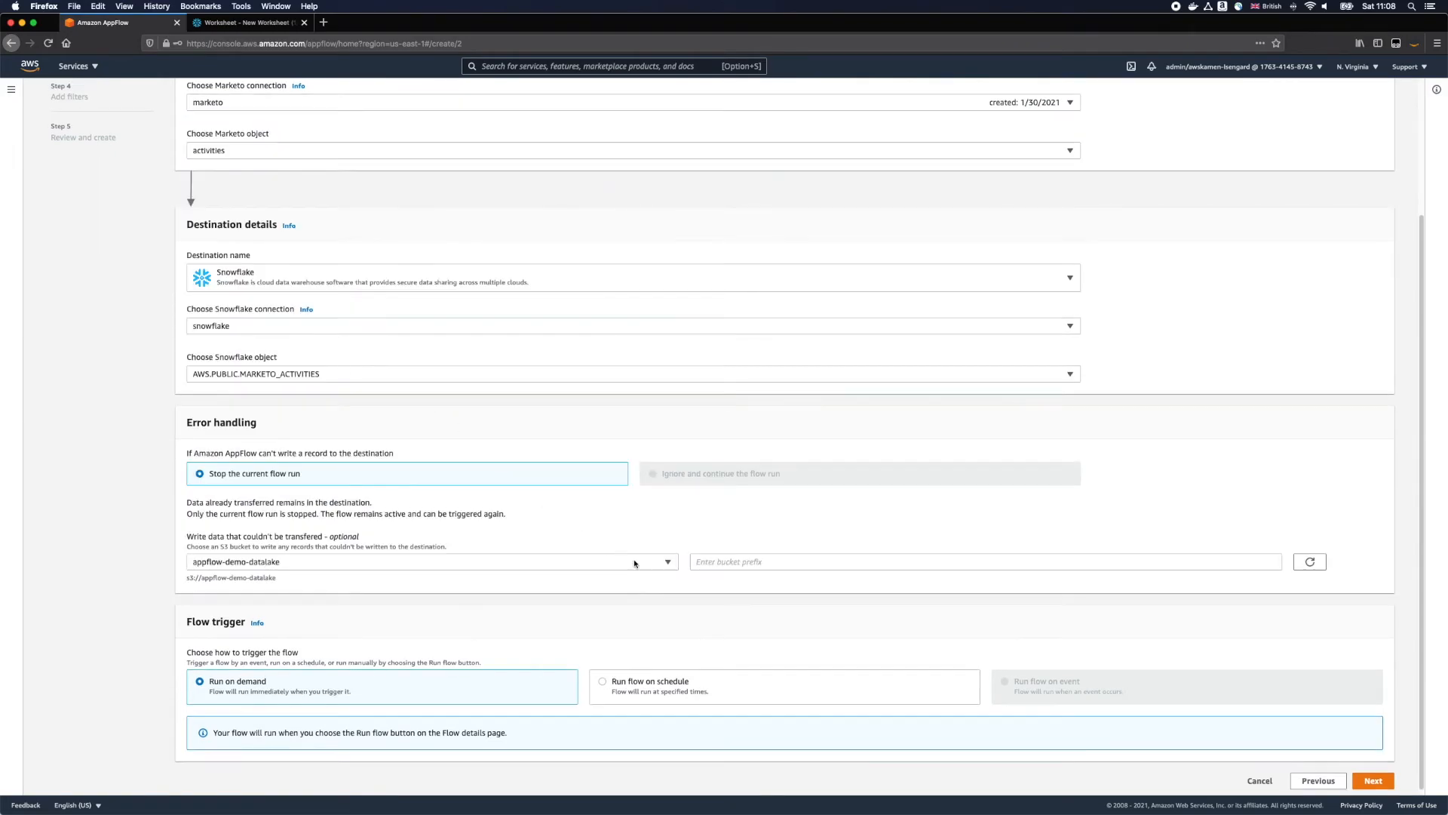
pyautogui.click(766, 563)
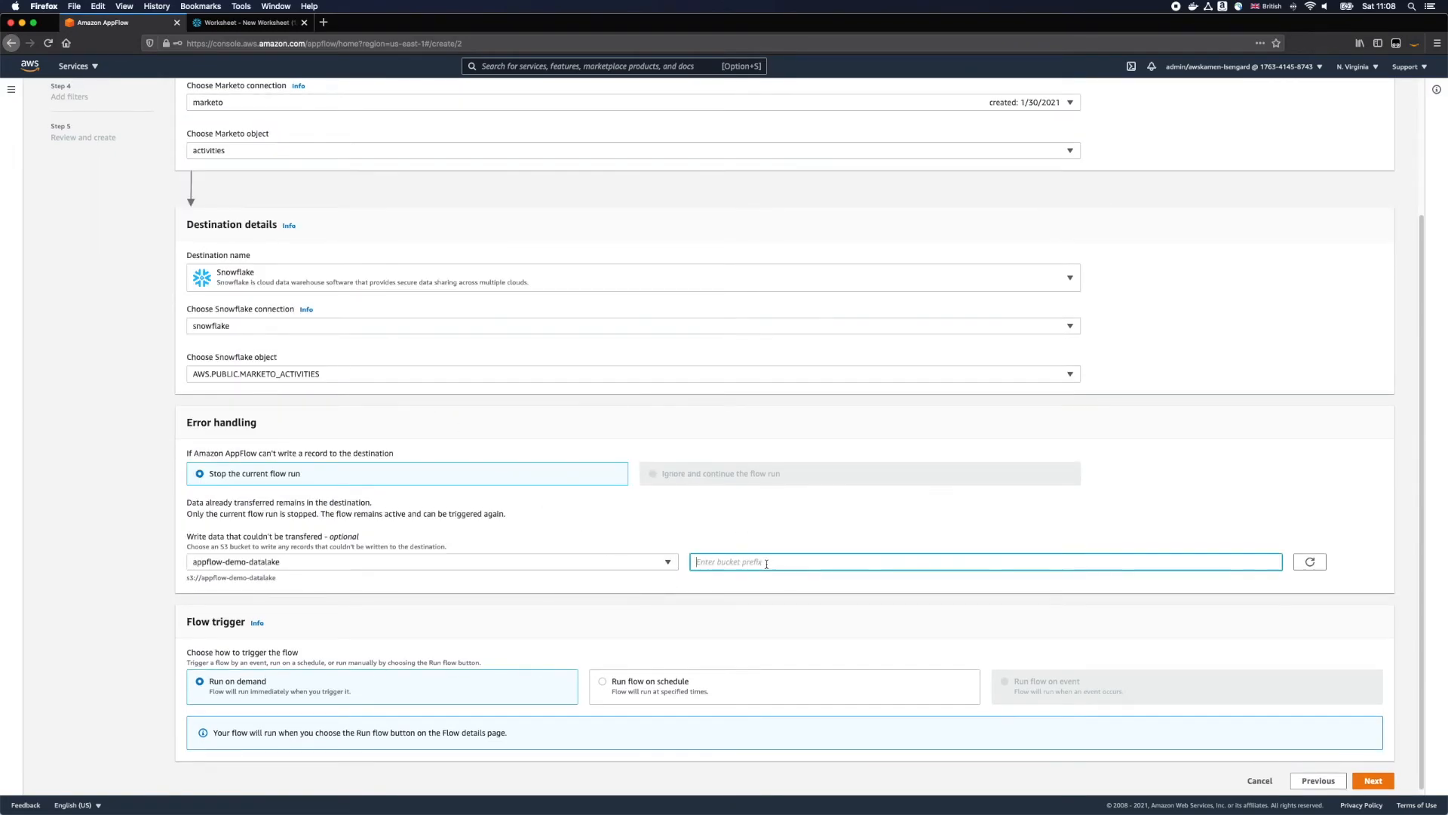
pyautogui.write('marketo-err')
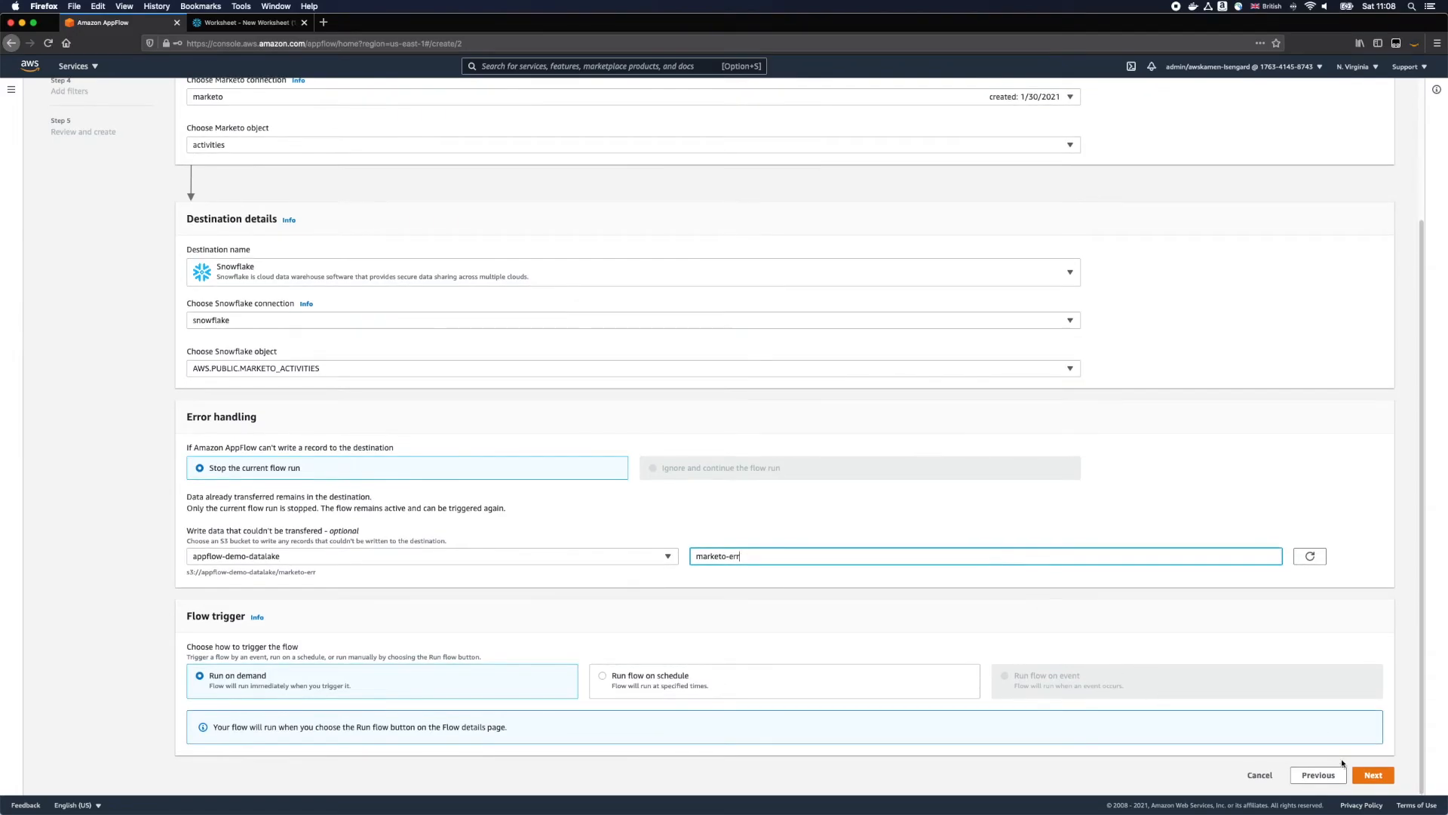
pyautogui.click(1373, 775)
# Step: Map all Marketo fields directly to their matching Snowflake columns, with Marketo GUID going to GUID, and proceed to the filters
pyautogui.click(528, 348)
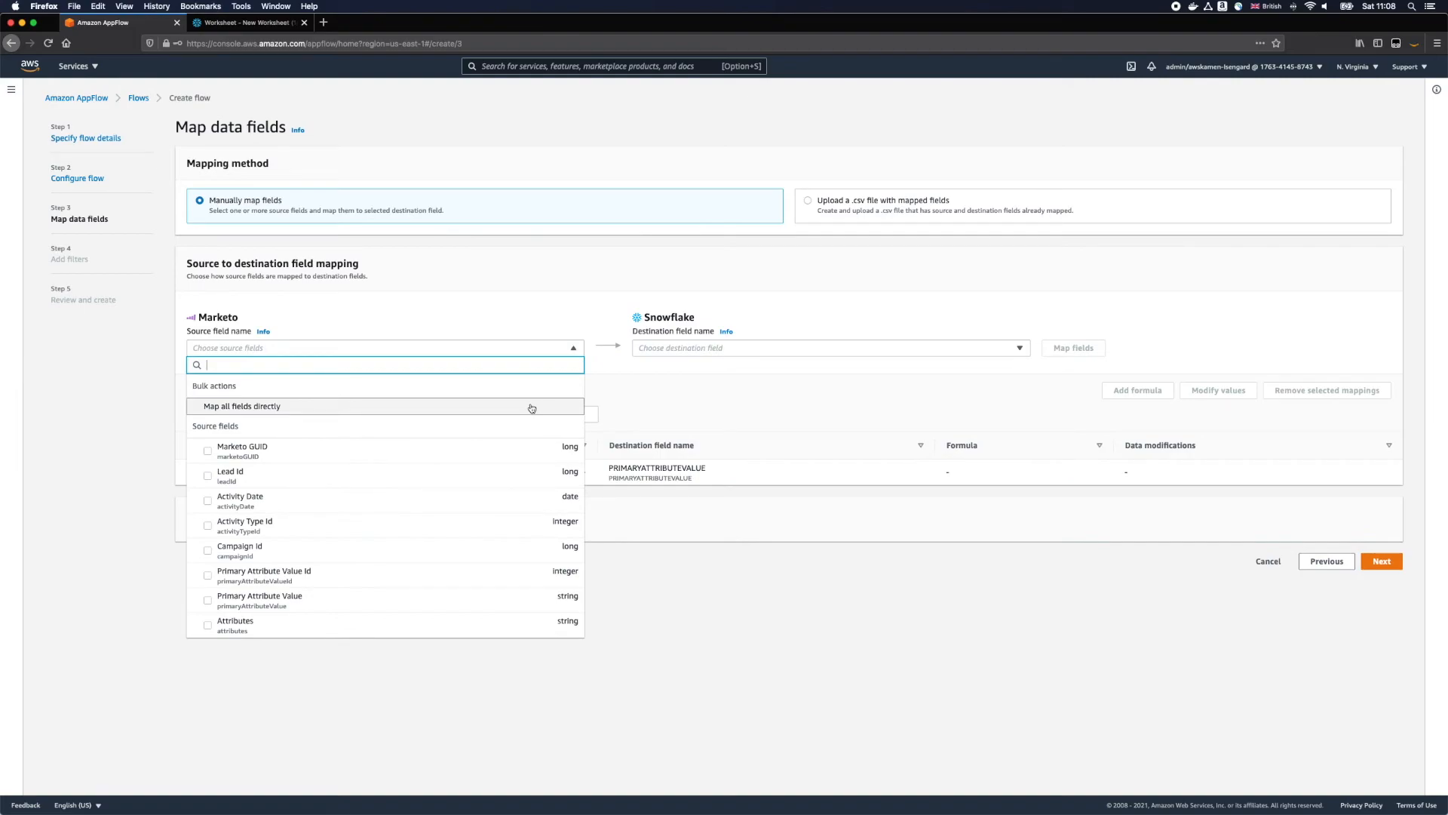
pyautogui.click(531, 409)
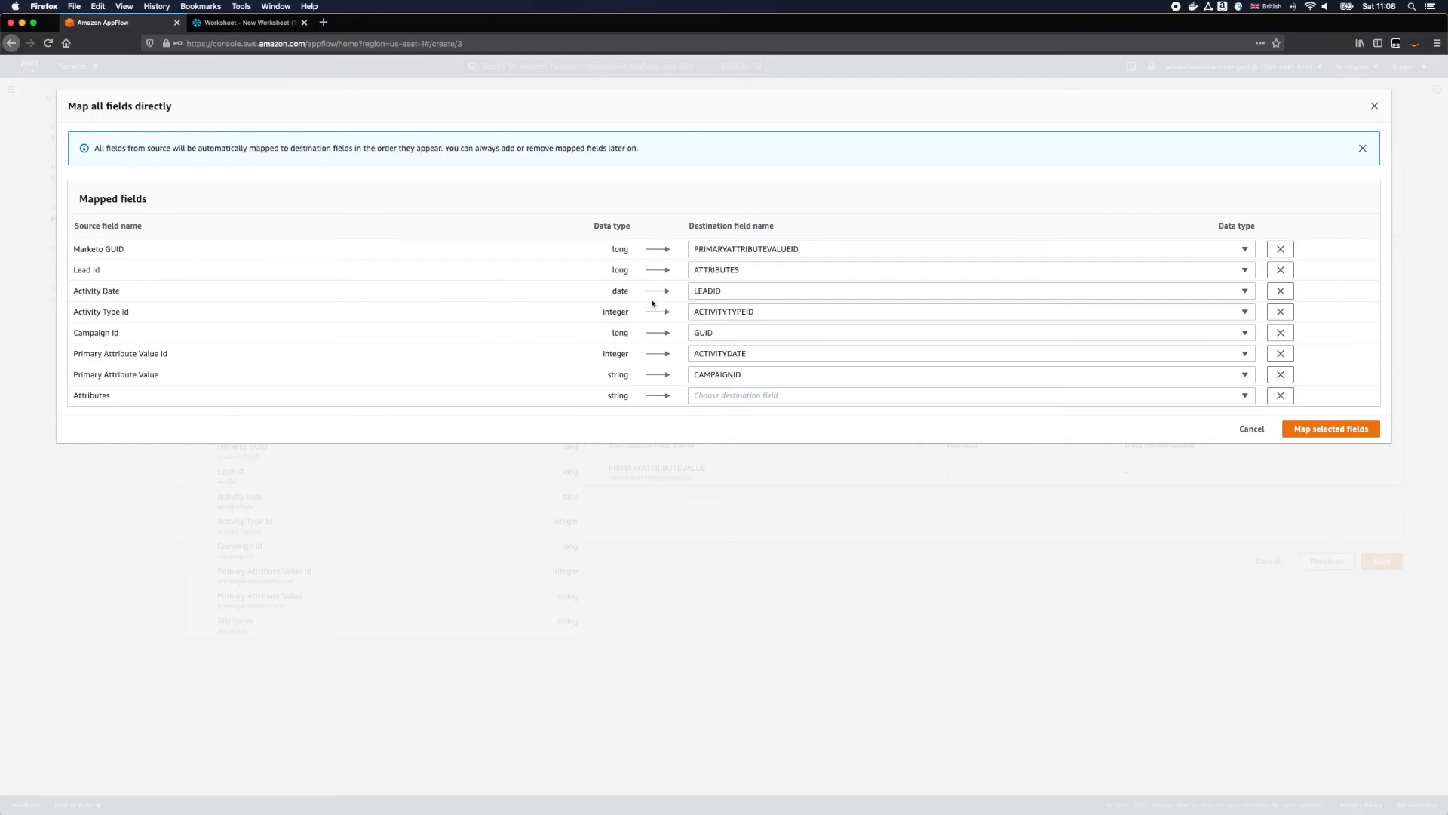
pyautogui.click(786, 248)
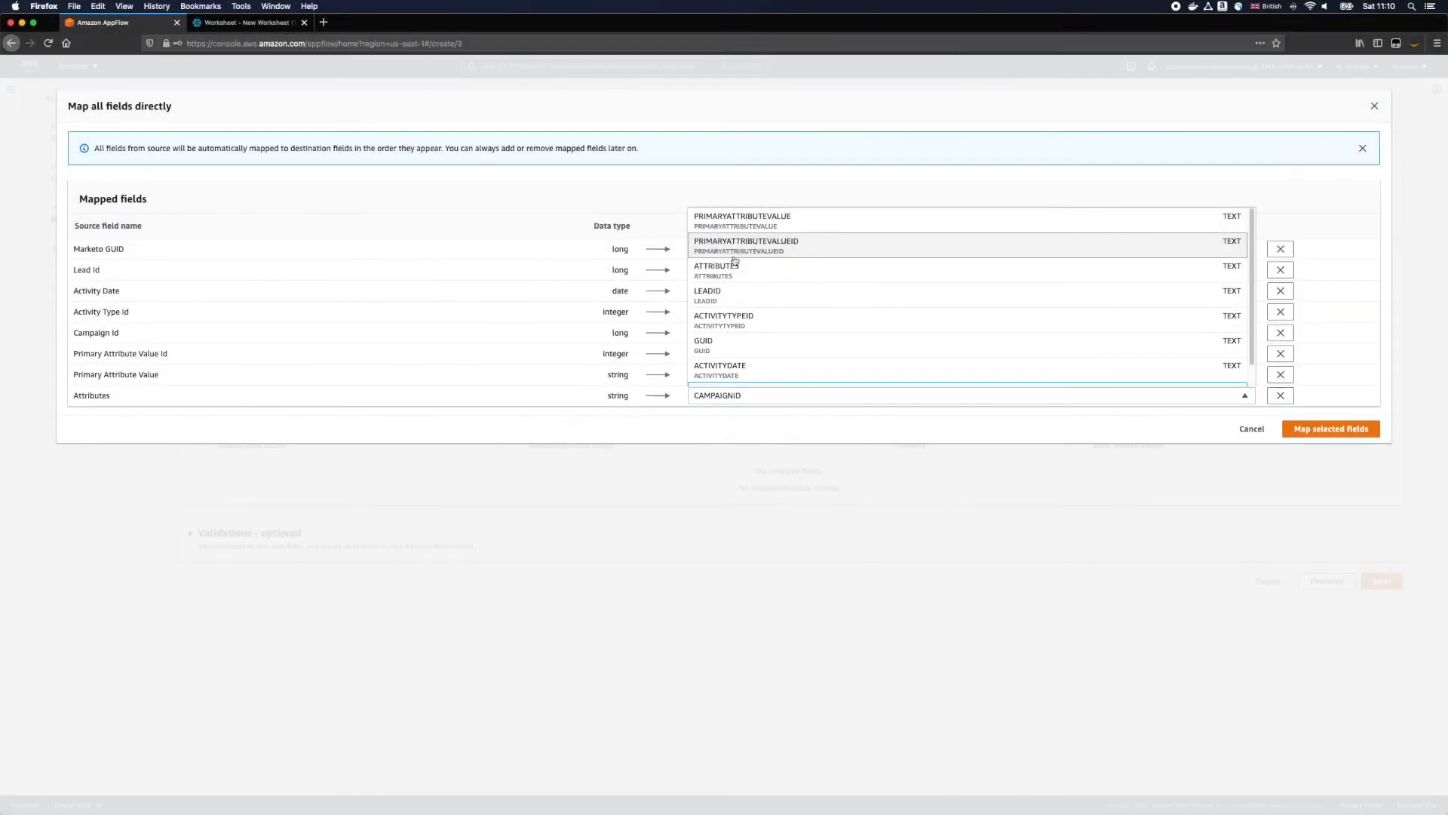
pyautogui.click(736, 269)
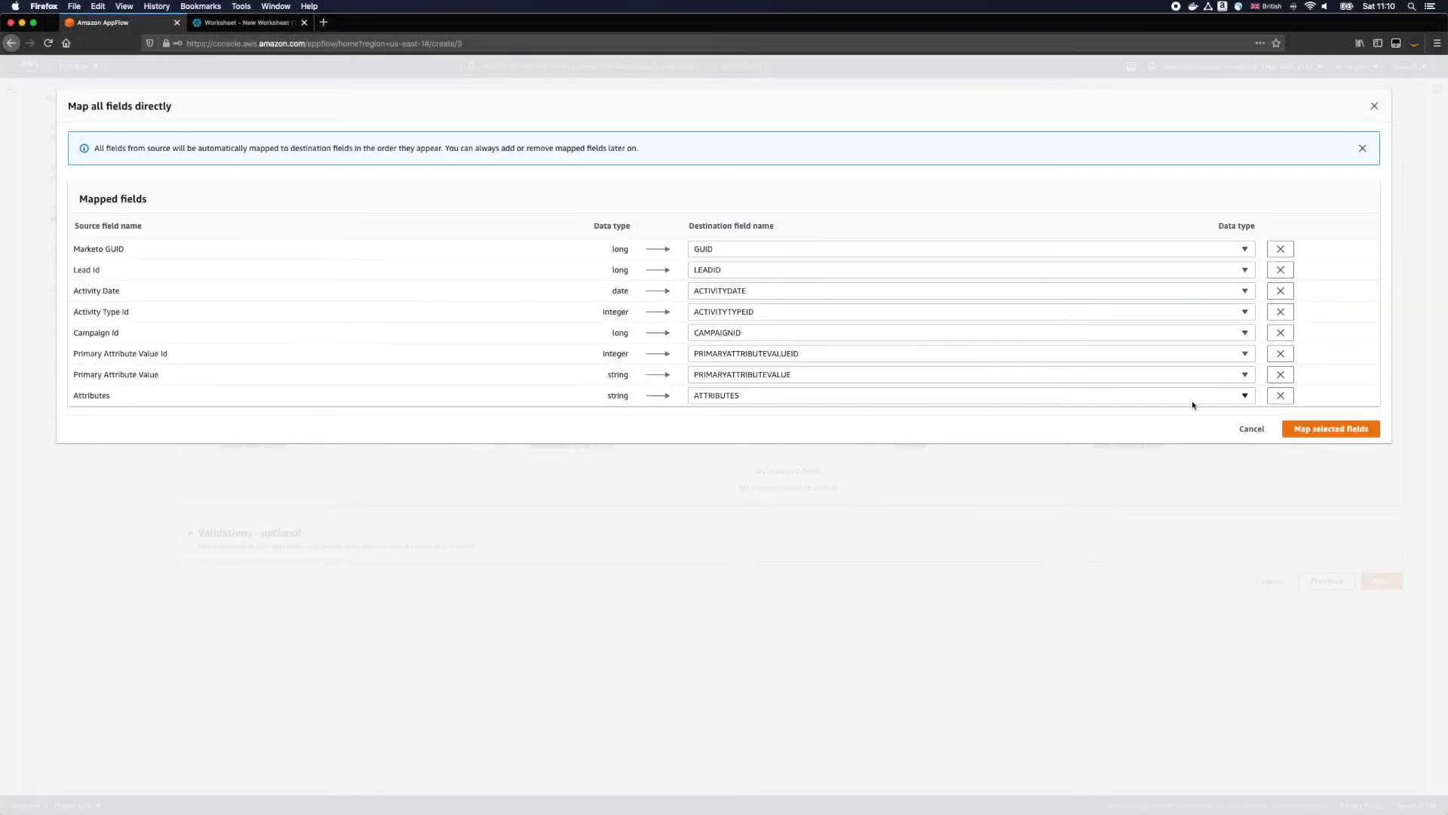
pyautogui.click(1327, 430)
pyautogui.click(1382, 737)
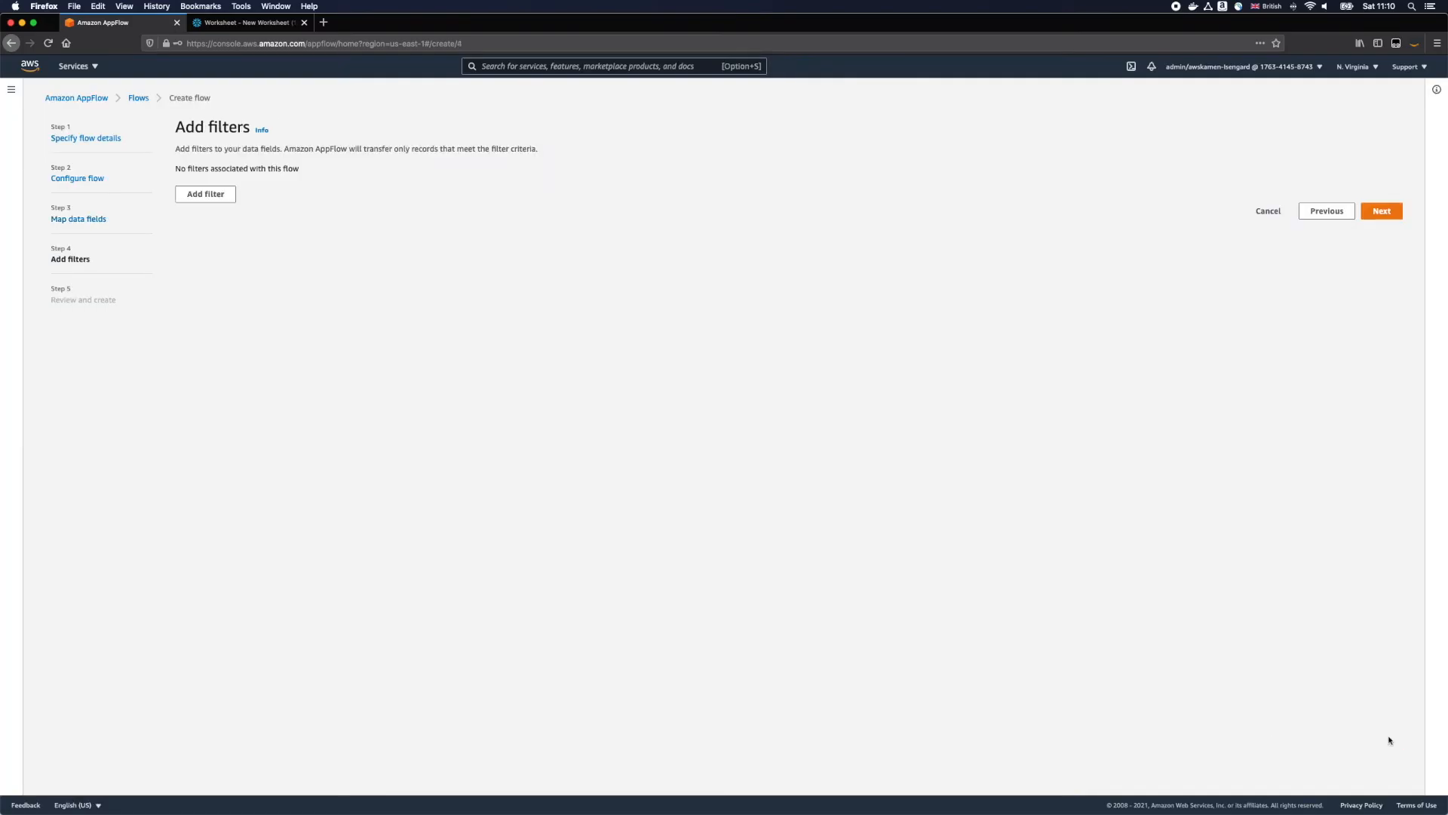
# Step: Add a filter on Created At that is between 2021/01/20 and 2021/01/21, and proceed to the review
pyautogui.click(227, 194)
pyautogui.click(256, 228)
pyautogui.click(259, 287)
pyautogui.click(605, 228)
pyautogui.click(734, 246)
pyautogui.click(875, 228)
pyautogui.click(861, 334)
pyautogui.click(1147, 227)
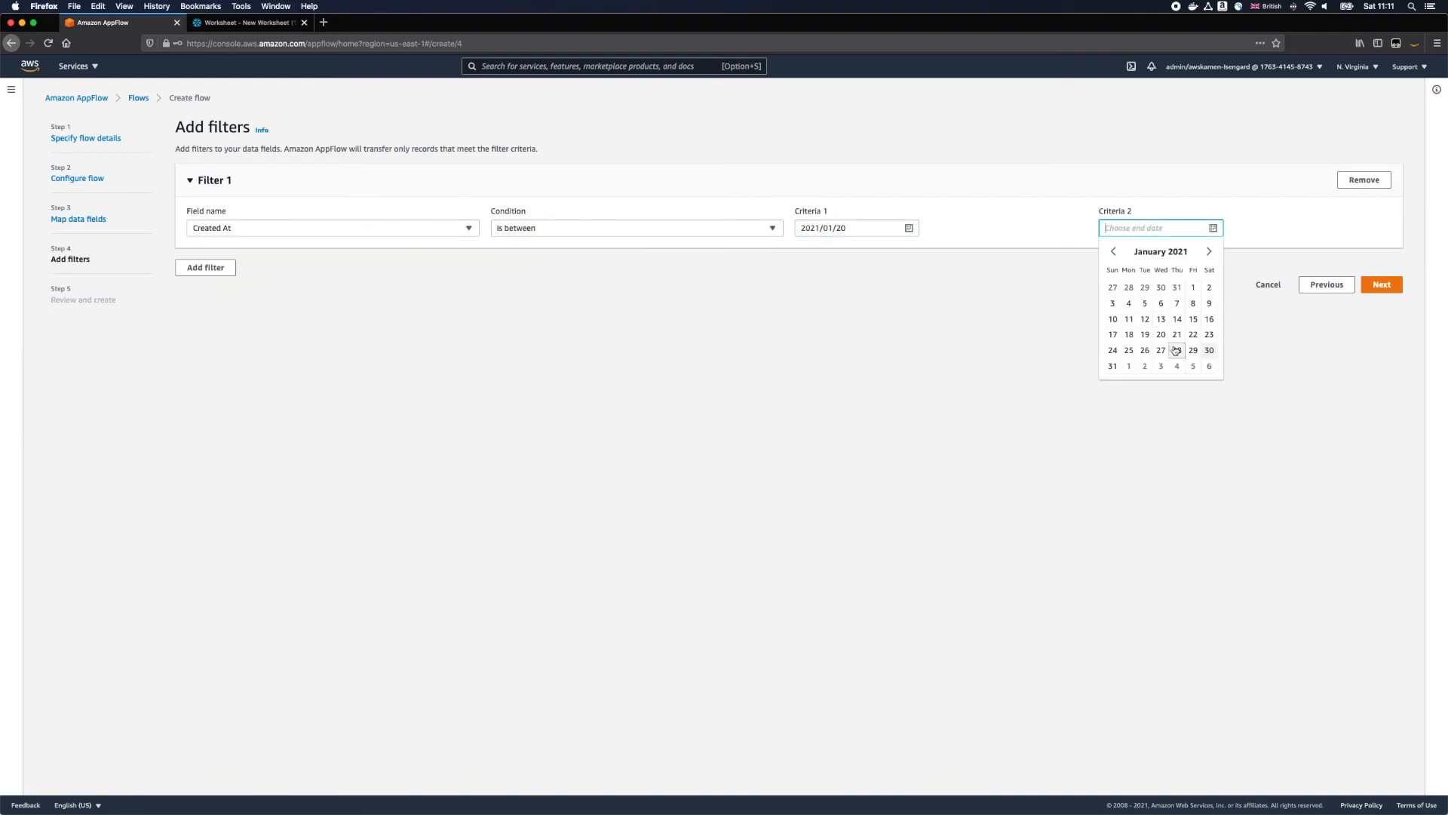
pyautogui.click(1184, 335)
pyautogui.click(1367, 289)
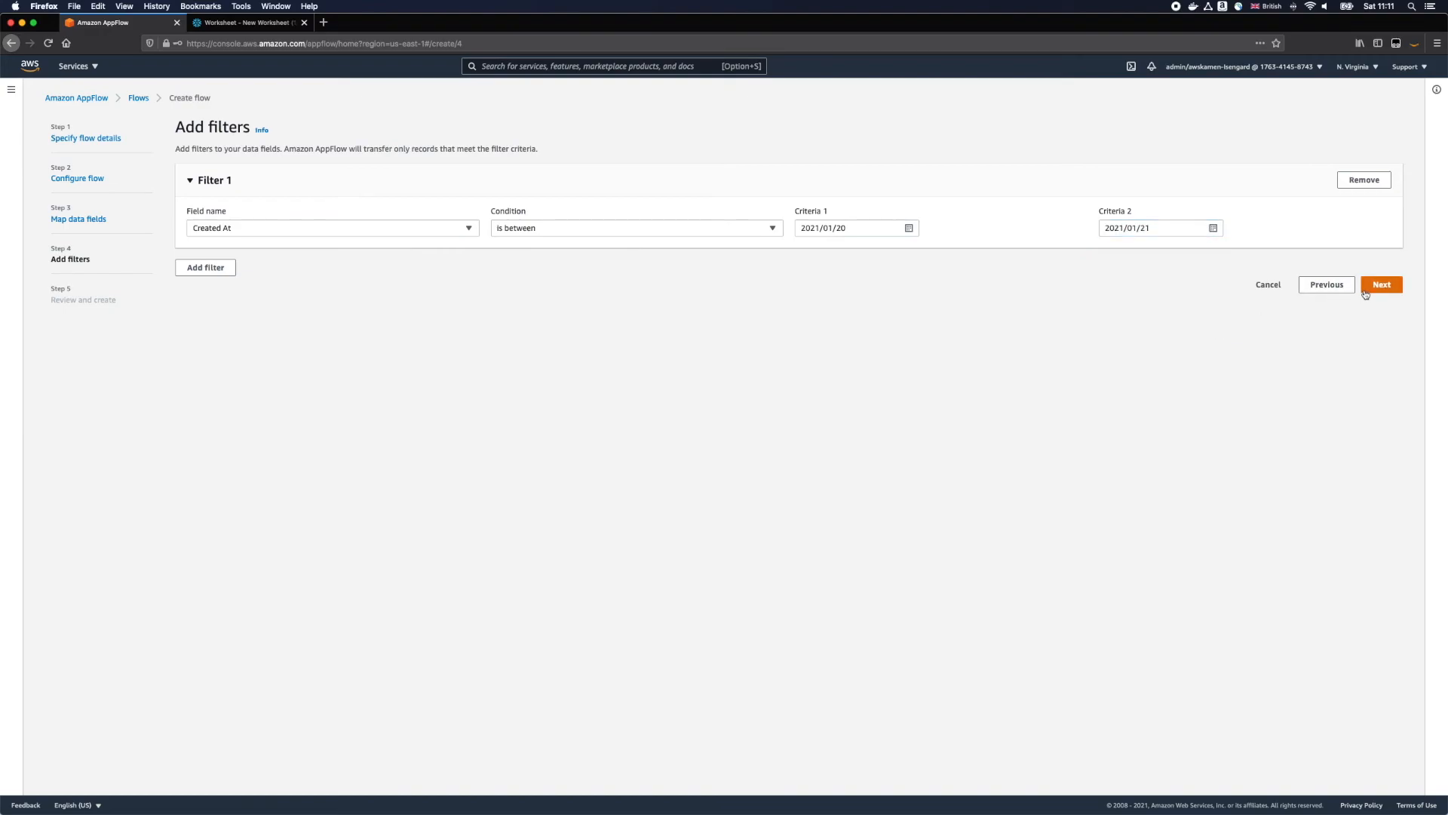
# Step: Review the marketo-snowflake flow's configuration, create the flow and run it
pyautogui.scroll(-15, 1362, 298)
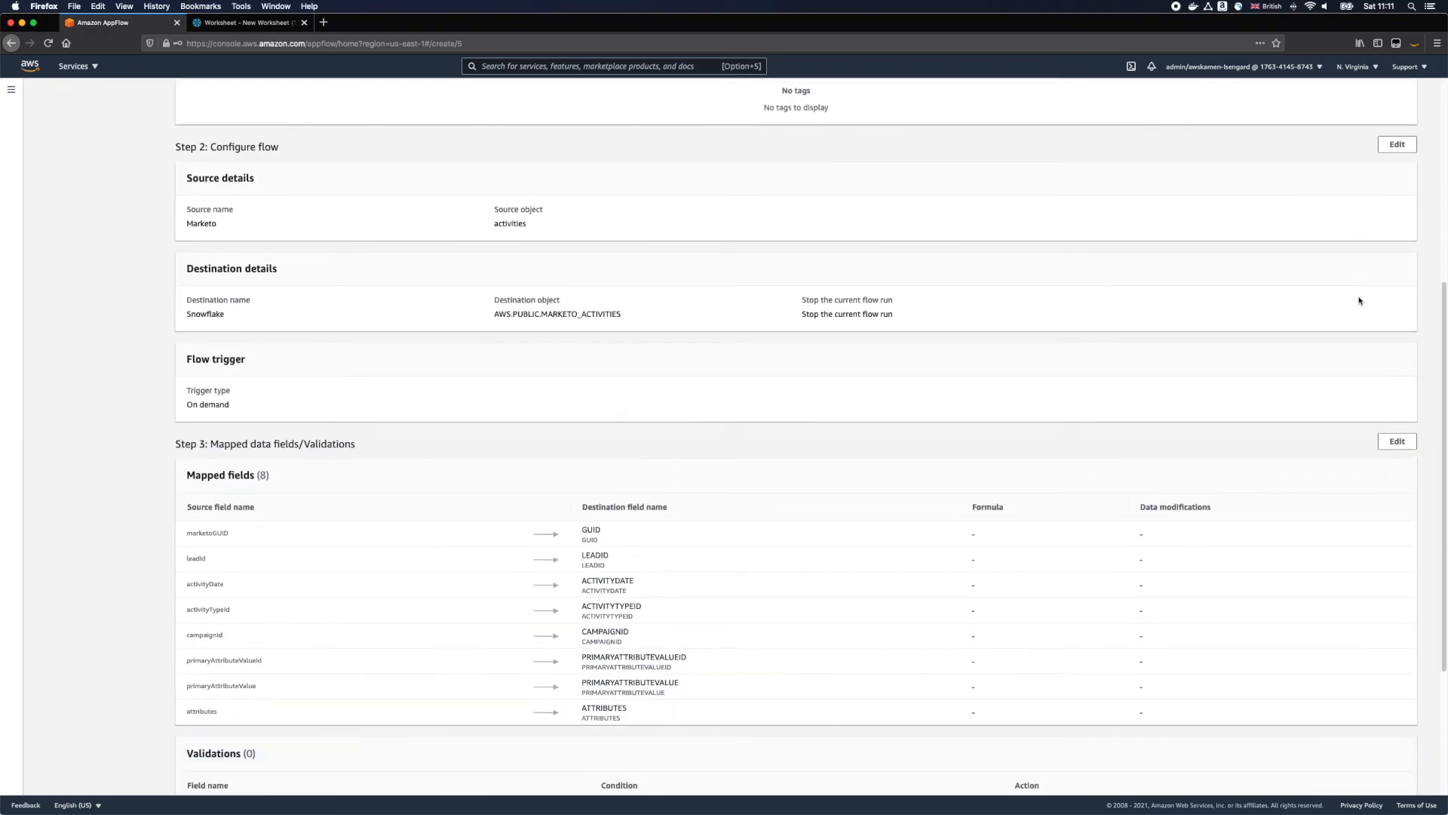
pyautogui.click(1373, 774)
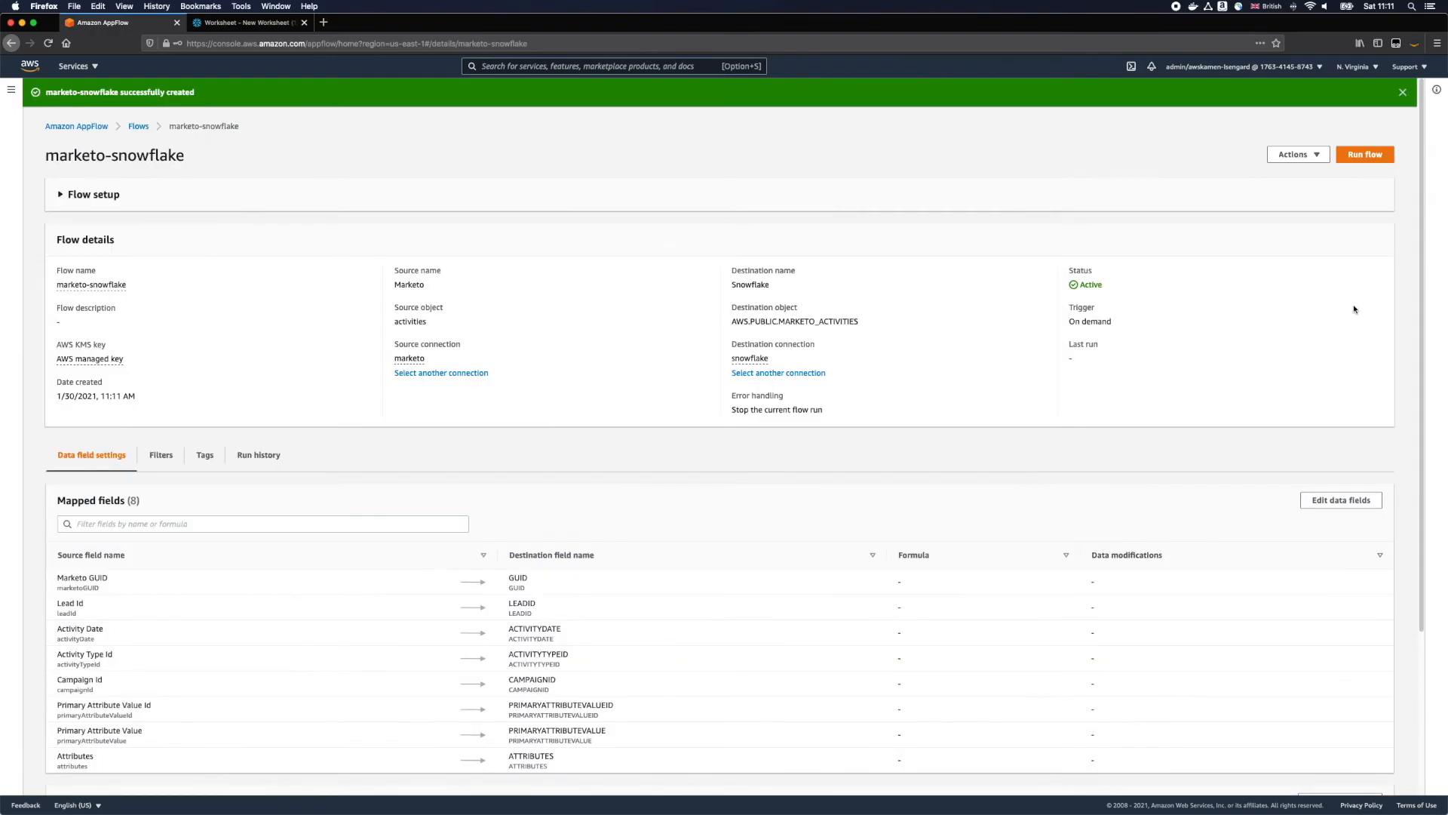
pyautogui.click(1360, 154)
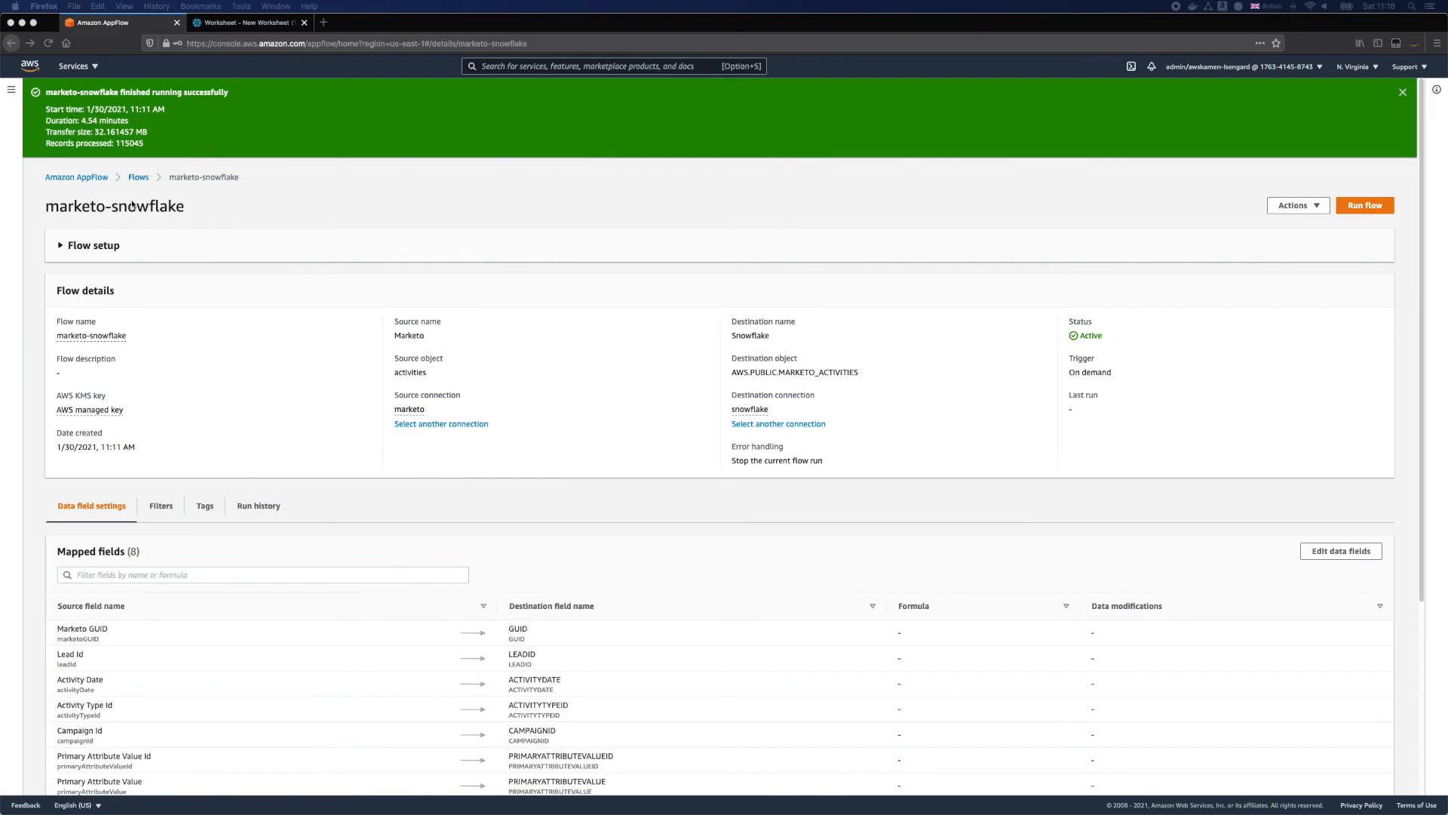
# Step: Switch to the Snowflake worksheet and rerun the MARKETO_ACTIVITIES query
pyautogui.click(241, 22)
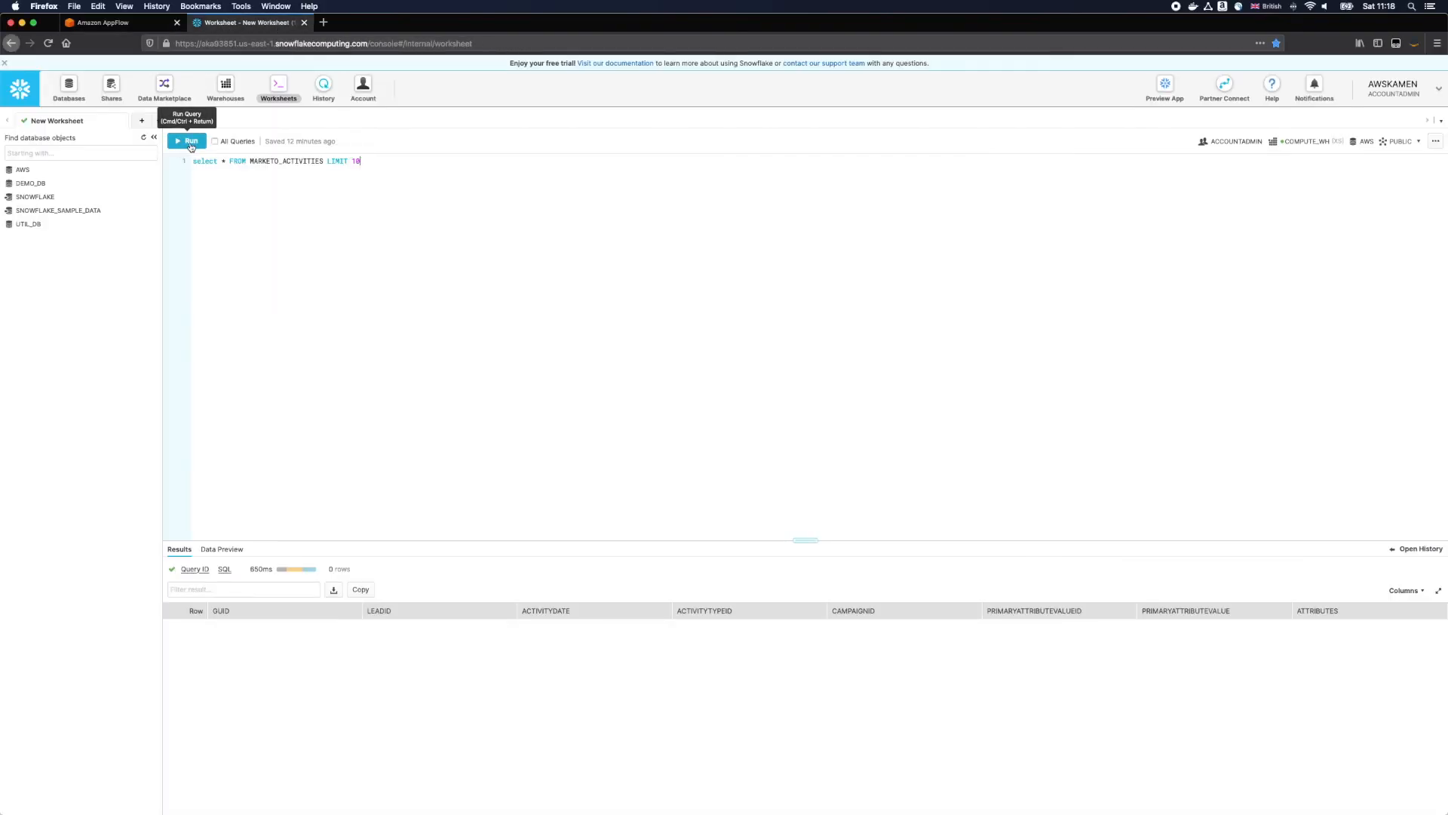
pyautogui.click(190, 142)
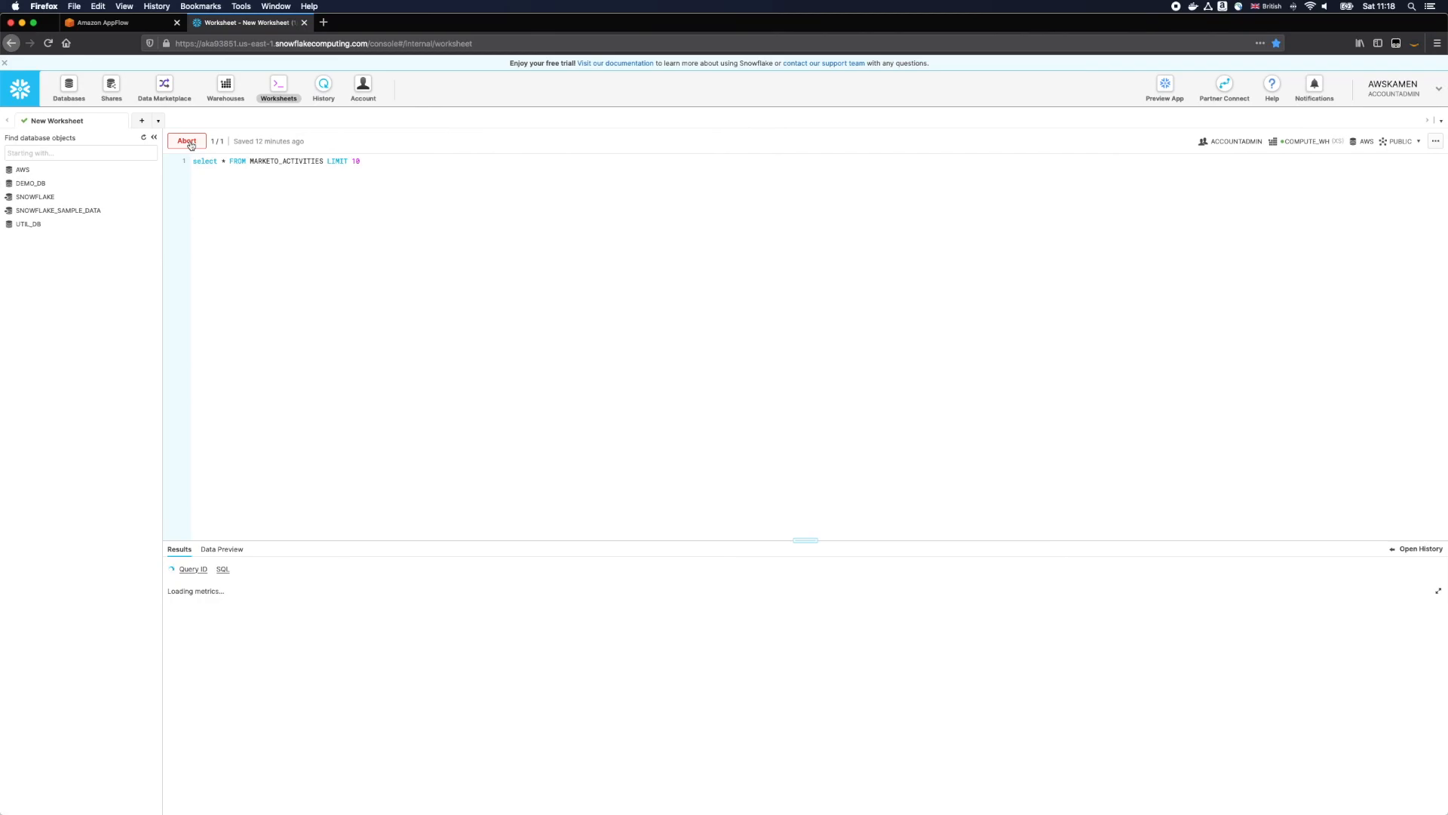